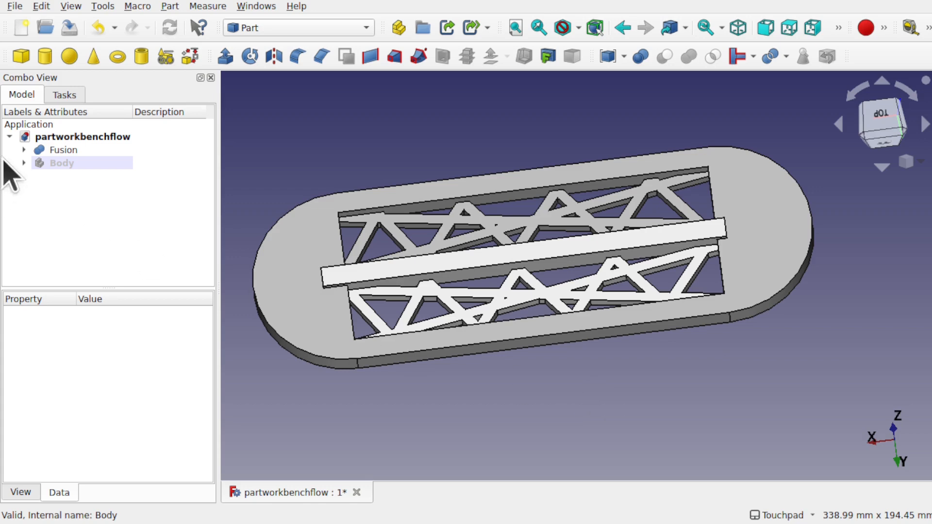
Step: Hide the Fusion object and show the Body to inspect the L-shaped bracket with its hole and slot
left_click(65, 151)
key("space")
left_click(63, 164)
key("space")
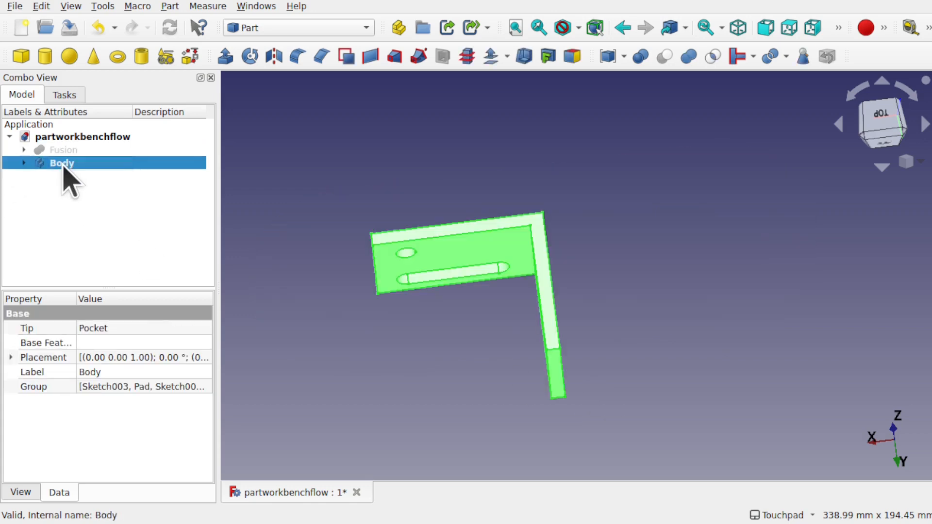
left_click_drag(510, 311, 557, 212)
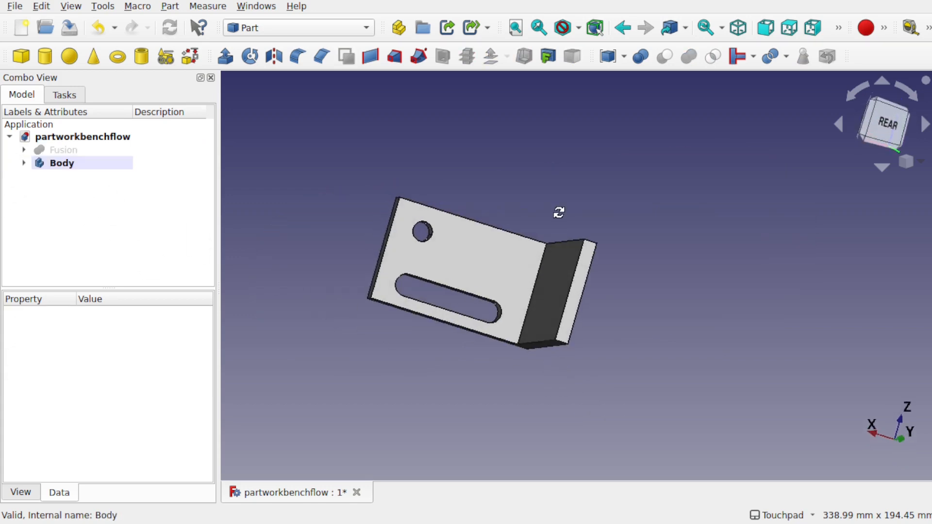
Step: Create a new body in the Part Design workbench and start a sketch on its XY plane
left_click(296, 28)
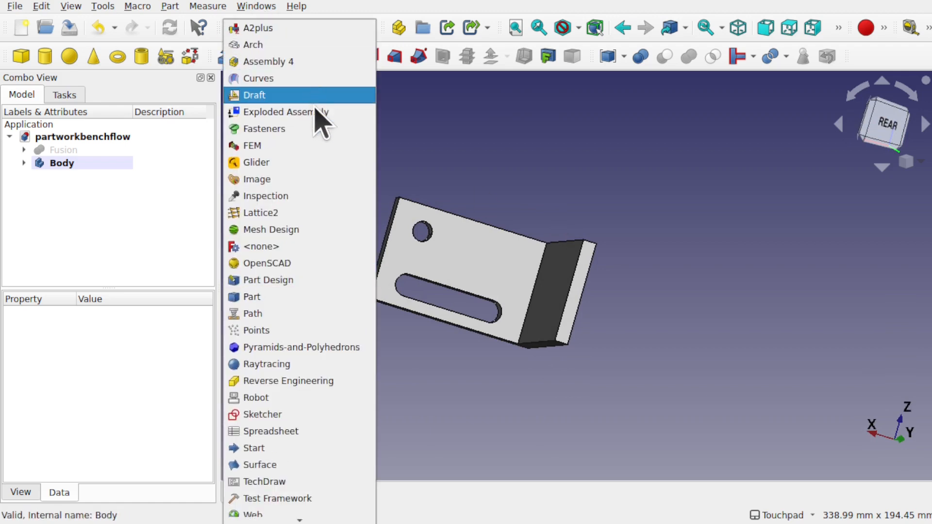
left_click(316, 280)
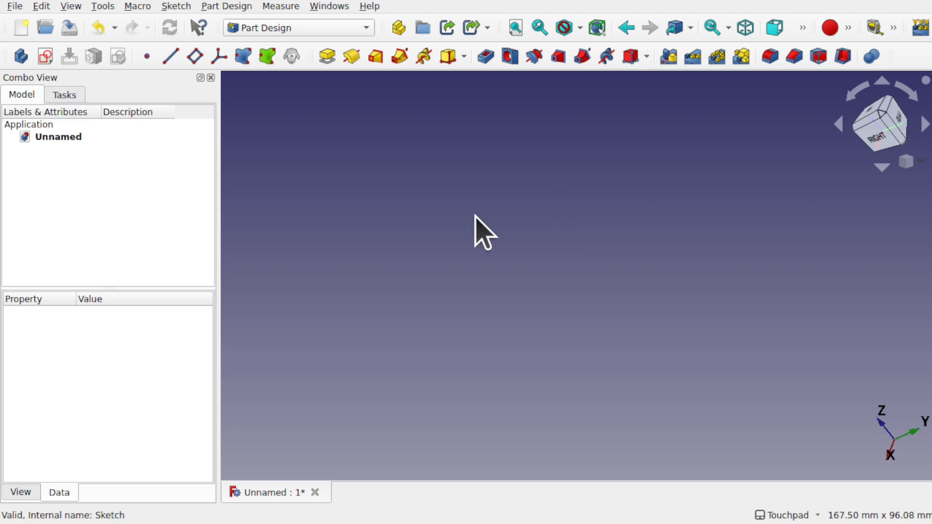
left_click(19, 58)
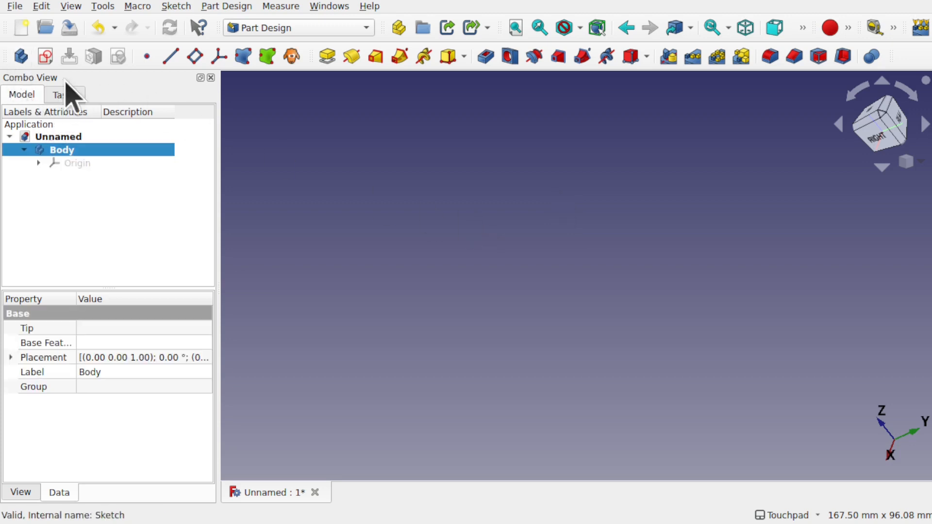
left_click(45, 56)
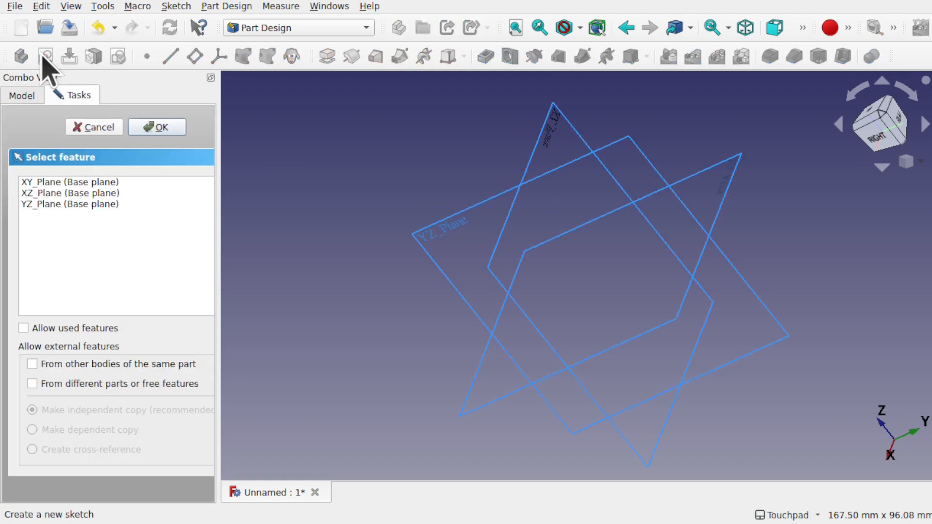
left_click(62, 182)
left_click(158, 127)
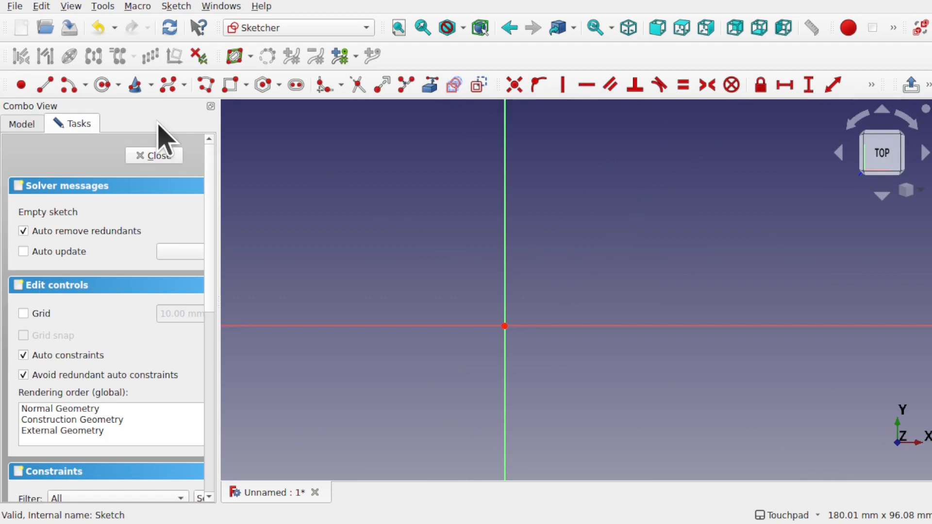
Step: Draw a closed L-shaped polyline with its corner at the origin, about 27 mm wide, 24 mm tall and 4 mm thick
left_click(207, 86)
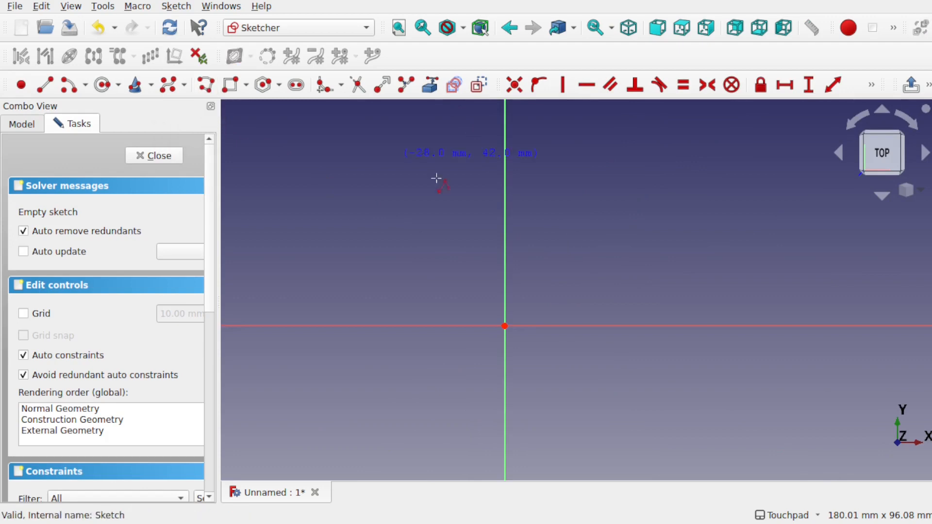
left_click(505, 227)
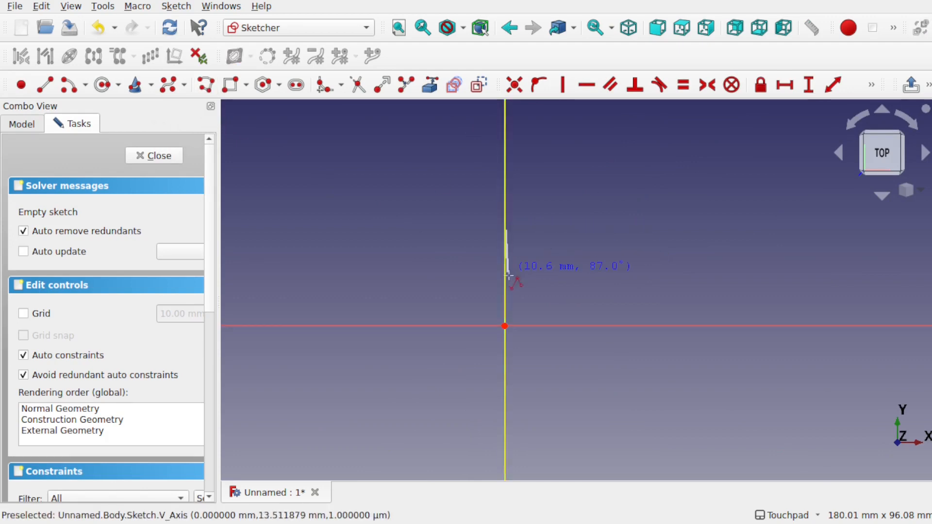
left_click(504, 325)
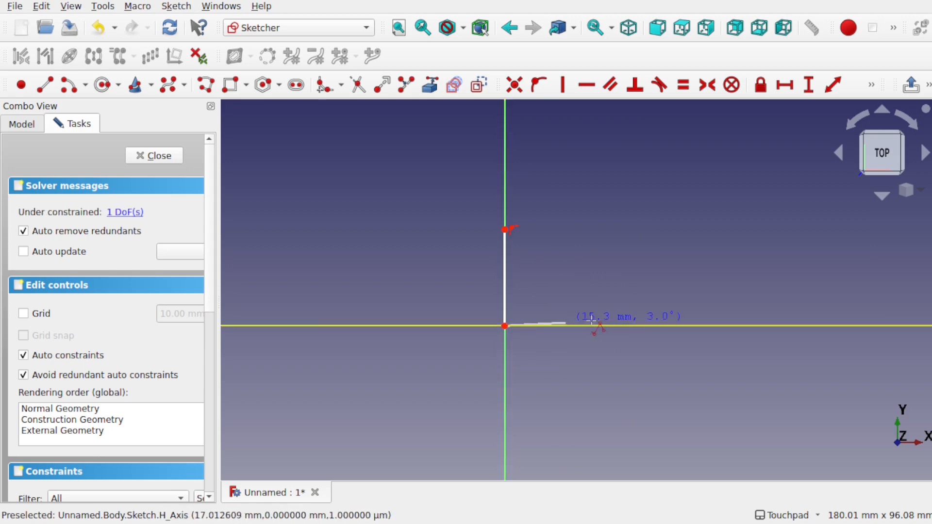
left_click(612, 326)
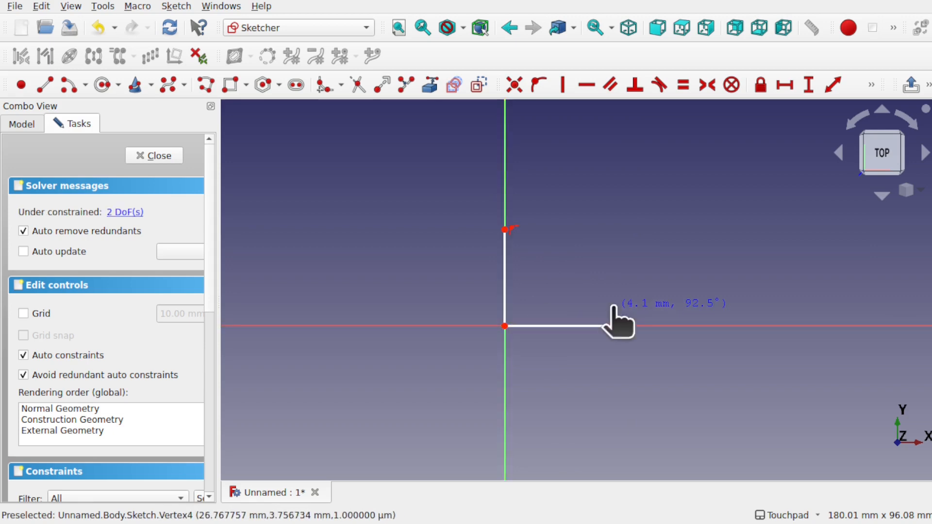
left_click(611, 309)
left_click(521, 309)
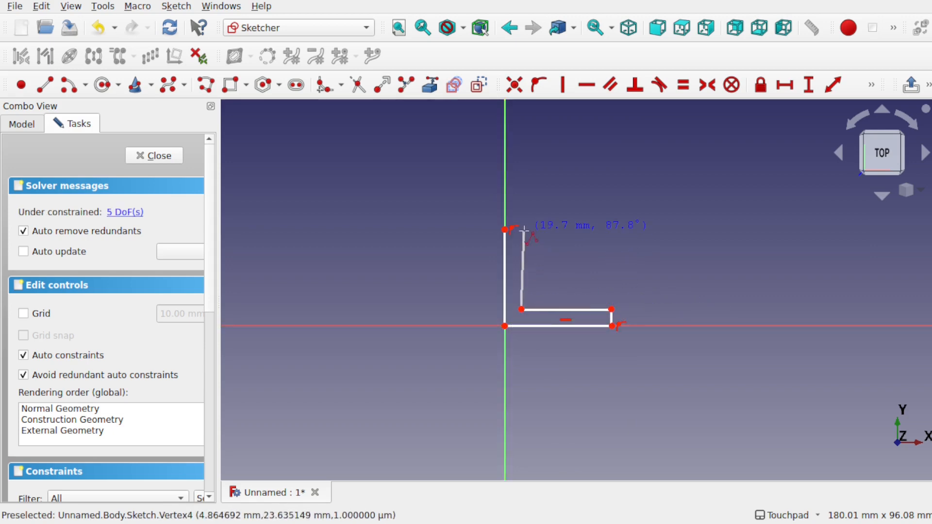
left_click(521, 229)
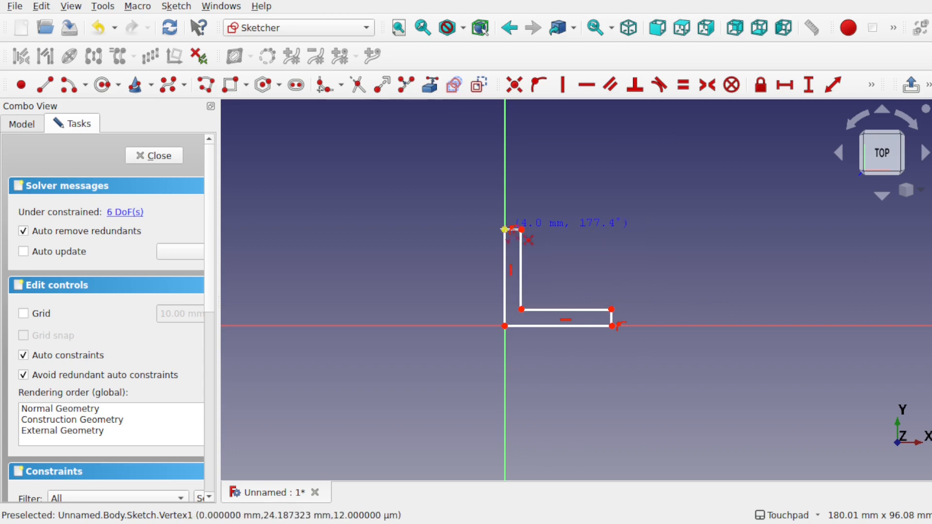
left_click(504, 229)
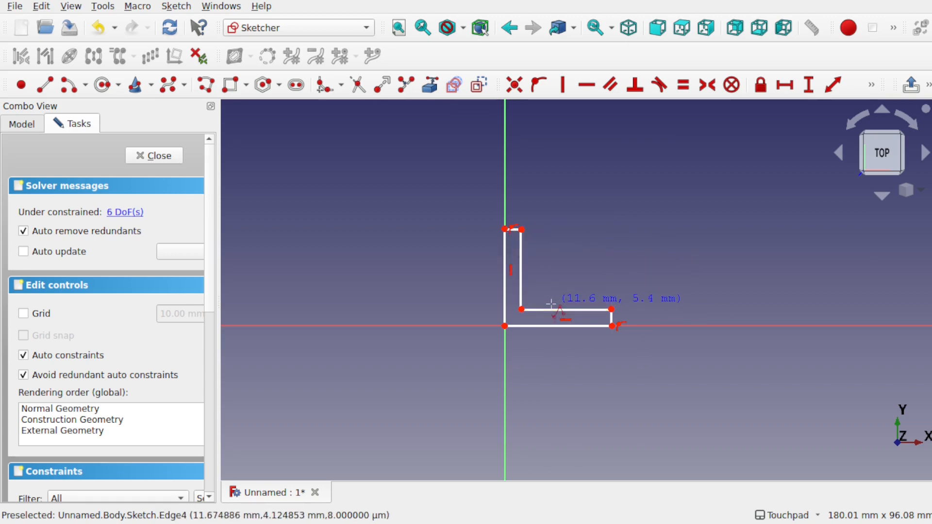
key("Escape")
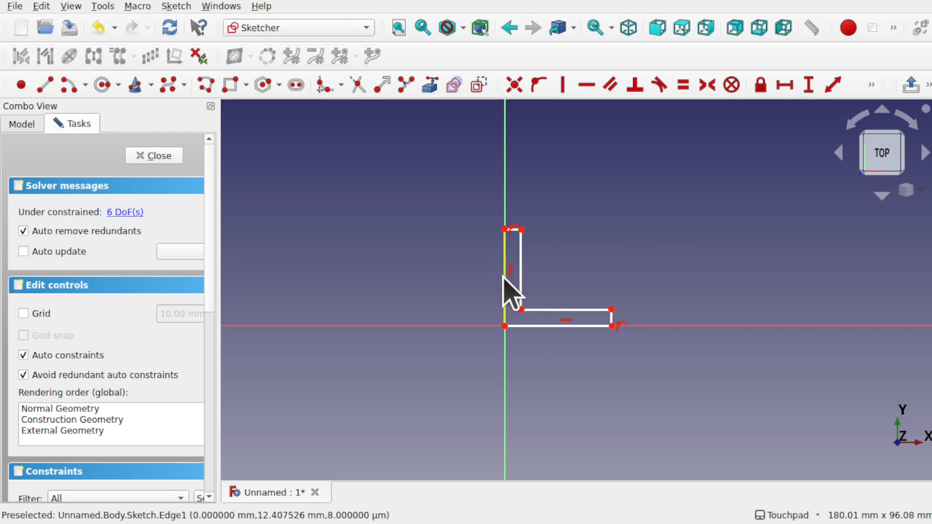
Step: Constrain the two outer legs of the L profile to equal length, and likewise its two inner legs
left_click(505, 289)
left_click(536, 326)
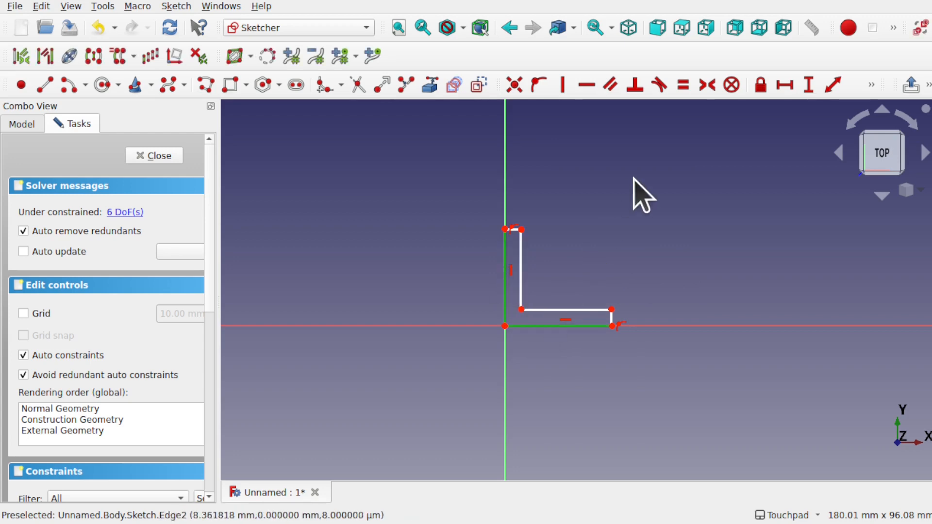
left_click(683, 85)
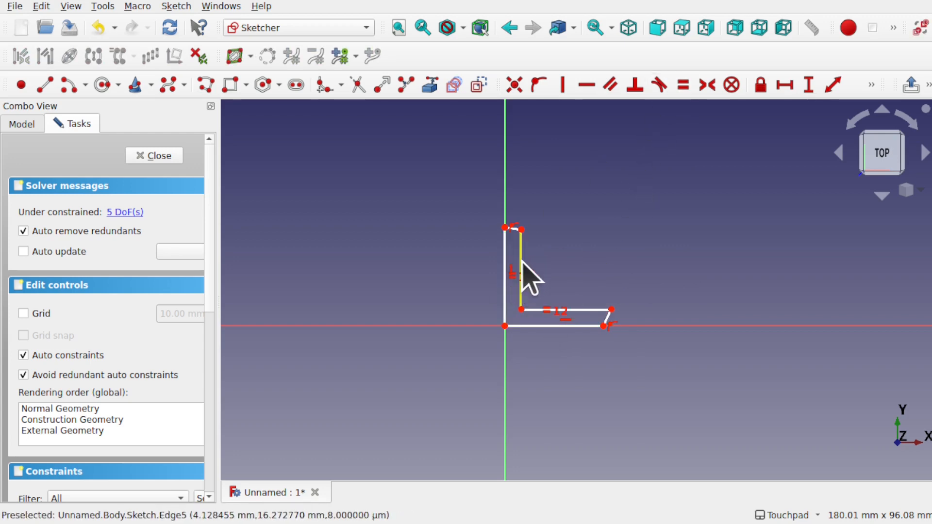
left_click(521, 274)
left_click(585, 309)
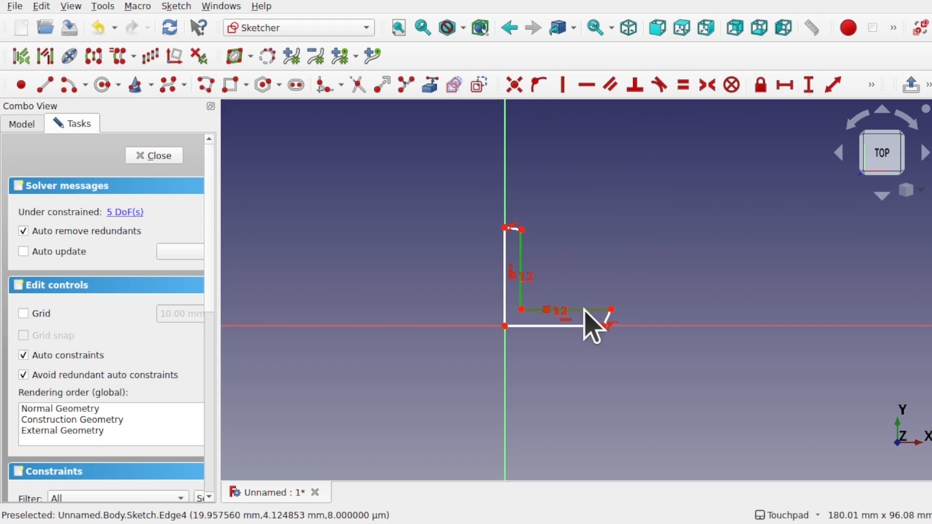
left_click(682, 85)
Step: Add an equal-length constraint between the two short end edges of the L profile
scroll(517, 232, "up", 5)
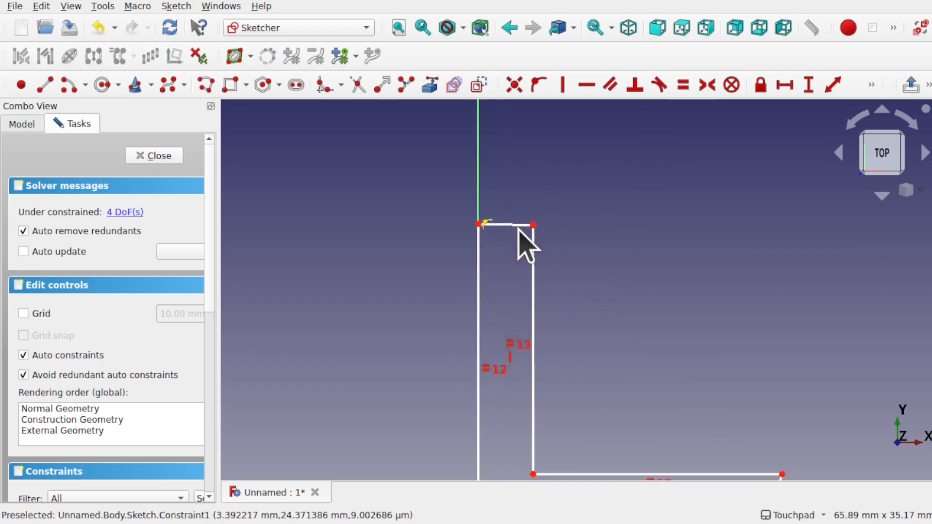
left_click(512, 223)
scroll(512, 229, "down", 4)
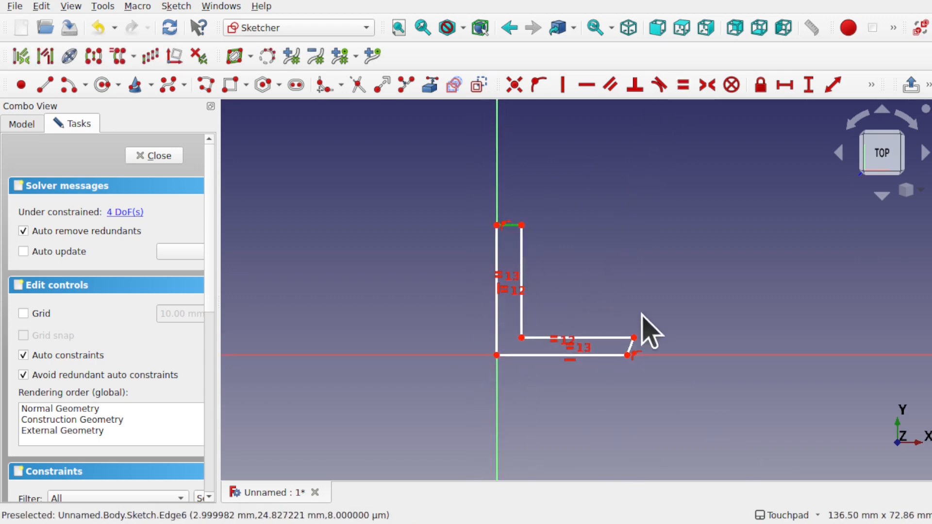
left_click(632, 345)
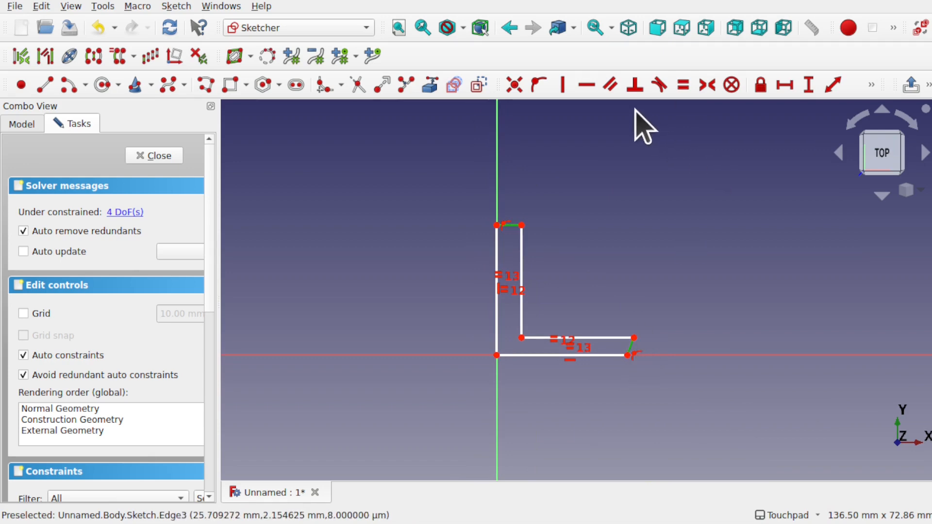
left_click(677, 95)
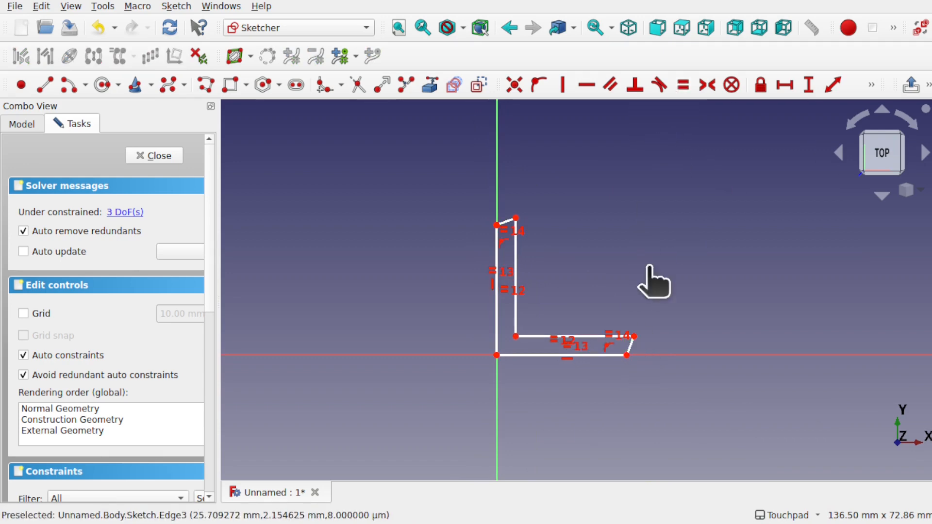
Step: Constrain the upper short end edge of the L profile to be horizontal and close the sketch
left_click(505, 222)
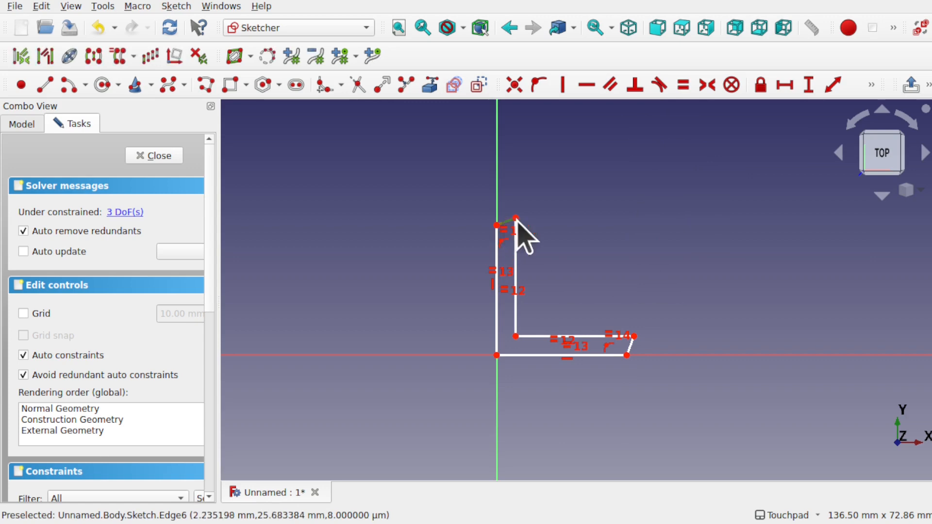
left_click(586, 85)
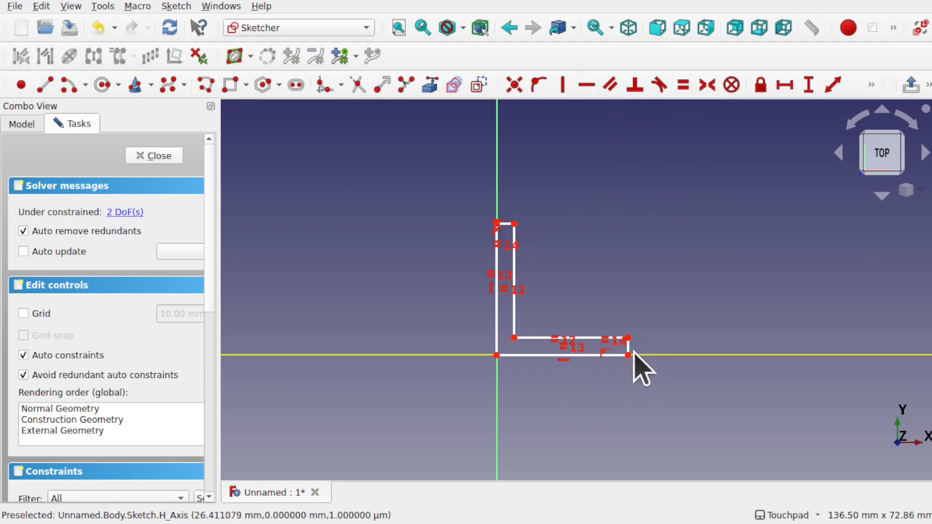
scroll(636, 359, "up", 5)
scroll(635, 359, "down", 4)
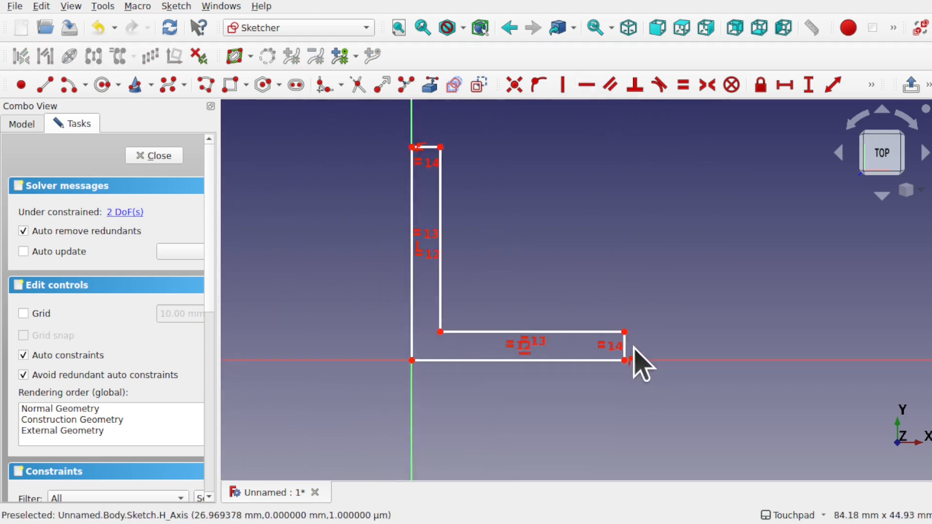
left_click(154, 155)
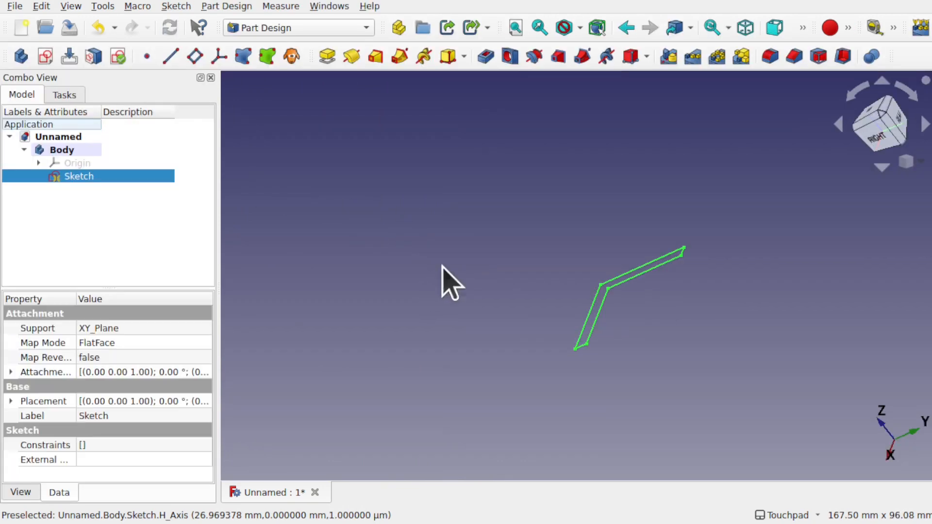
Step: Pad the L-shaped profile to a length of 50 mm
left_click(327, 57)
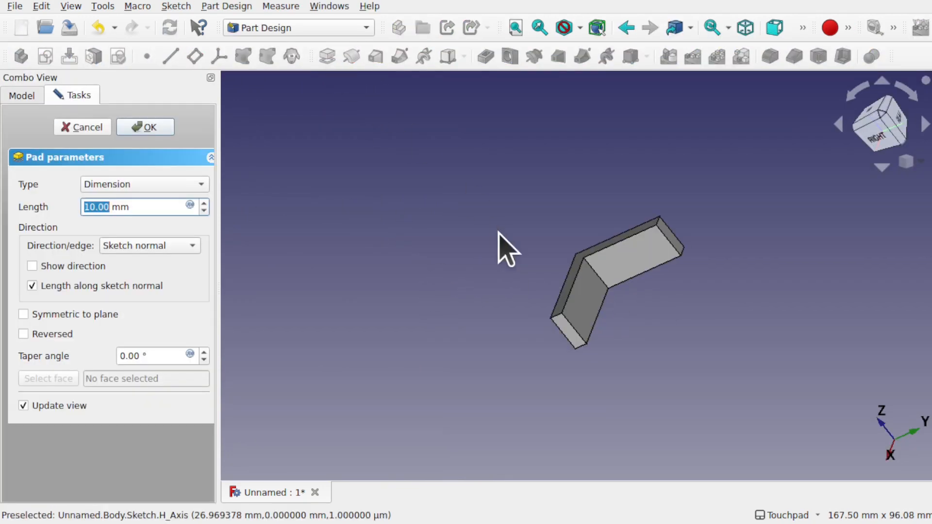
type("50")
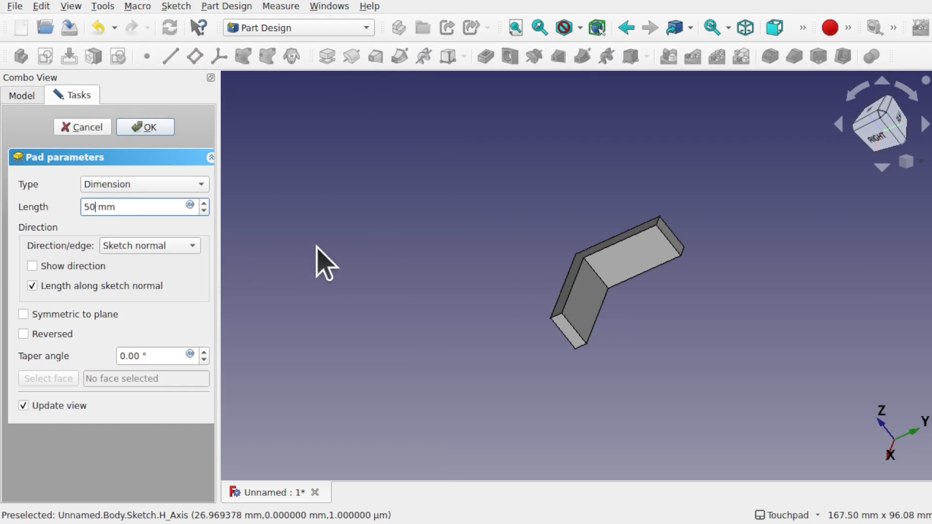
key("Return")
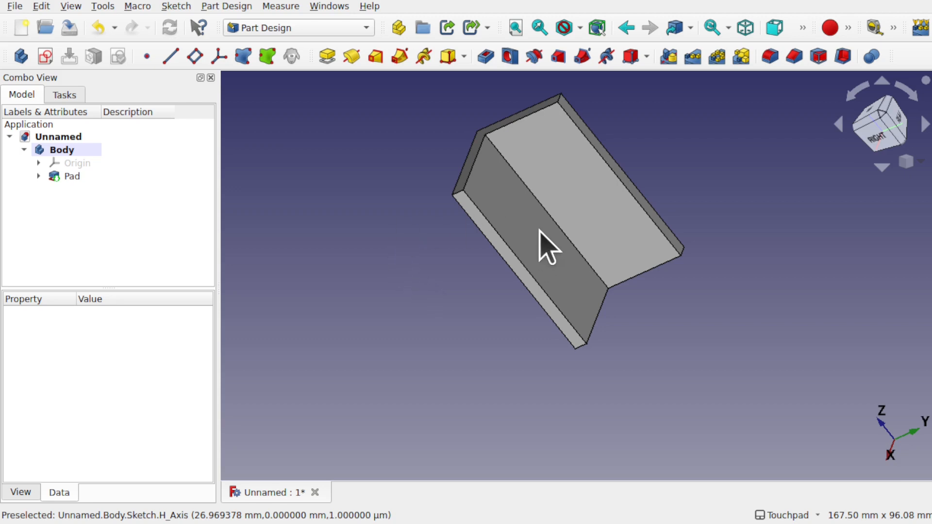
Step: Start a new sketch on the inner face of the bracket leg that runs along the X axis
left_click_drag(530, 213, 629, 208, "alt")
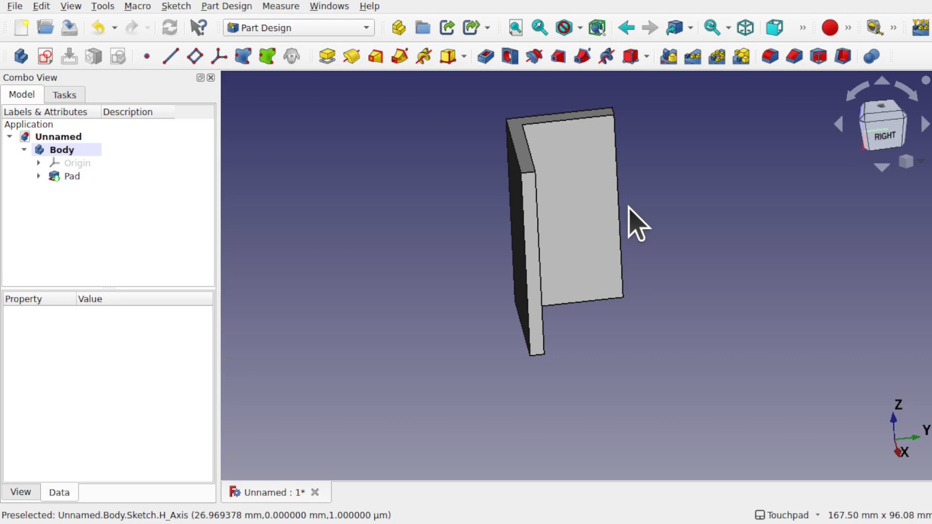
left_click_drag(615, 216, 491, 208, "alt")
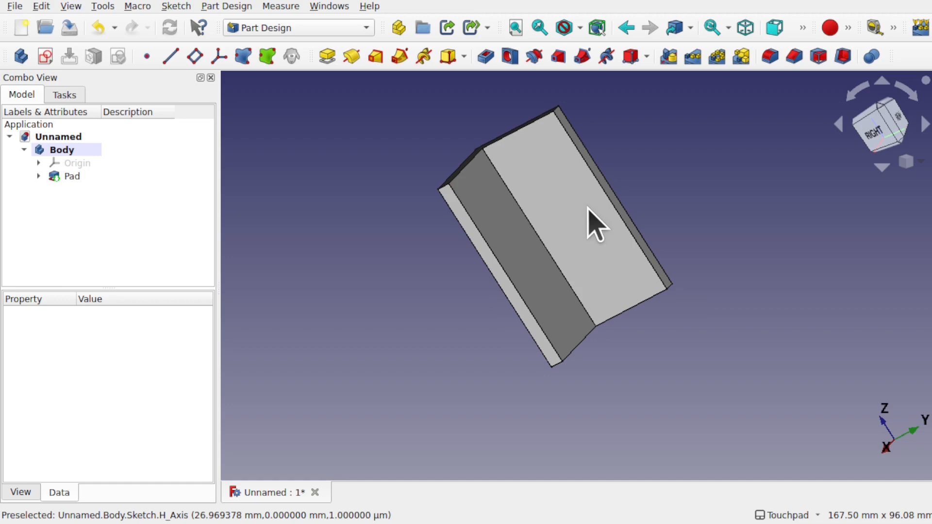
left_click(506, 236)
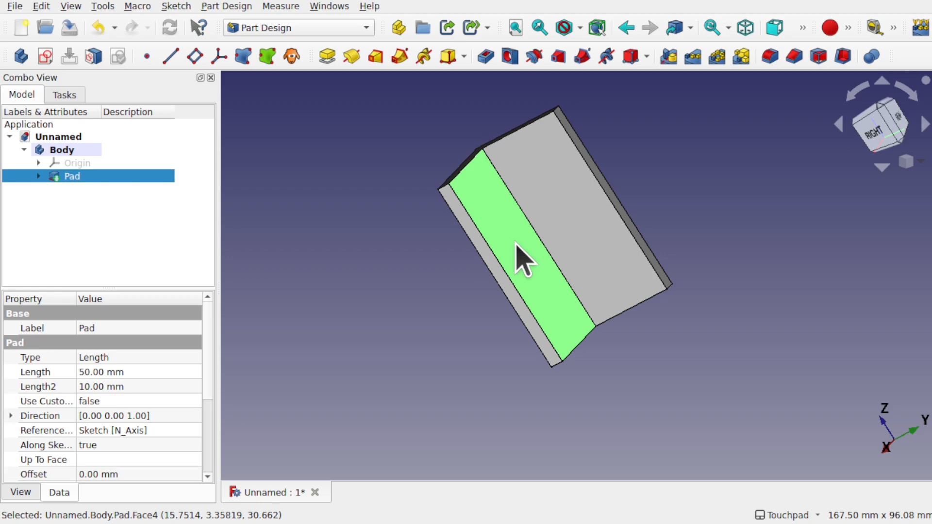
left_click(384, 223)
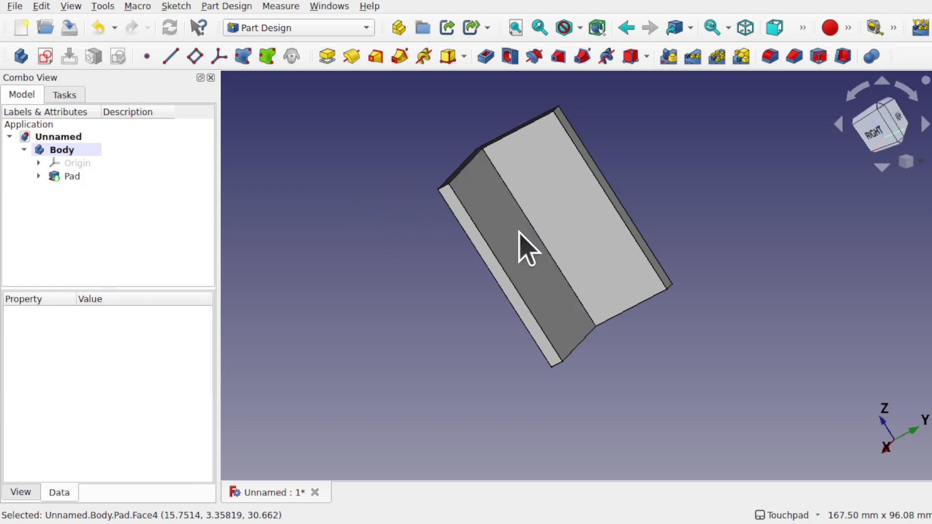
left_click(521, 243)
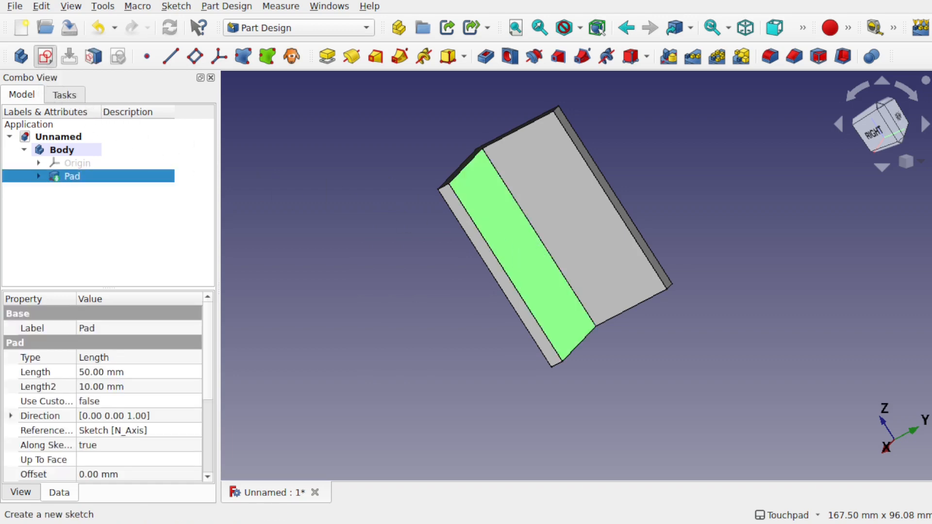
left_click(45, 56)
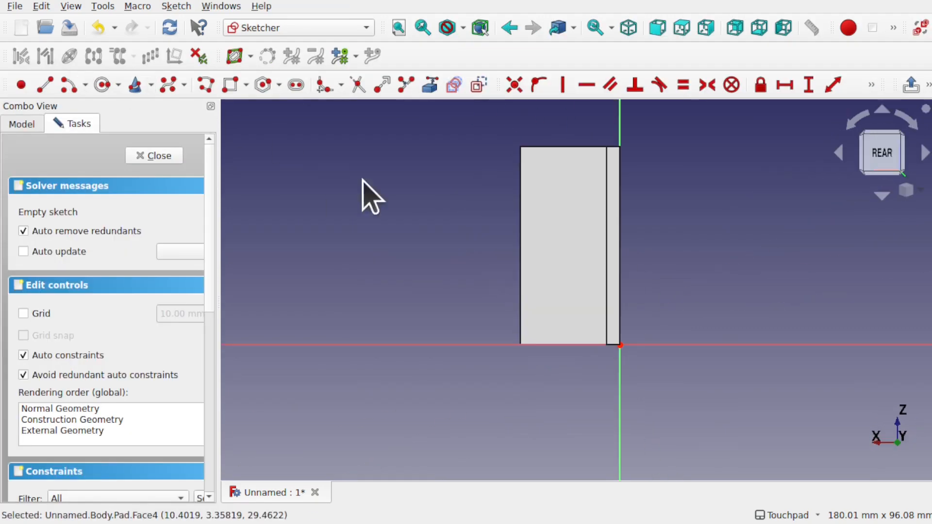
Step: Draw a small circle near the face's upper outer corner and a roughly vertical slot below it
left_click(101, 86)
left_click(541, 173)
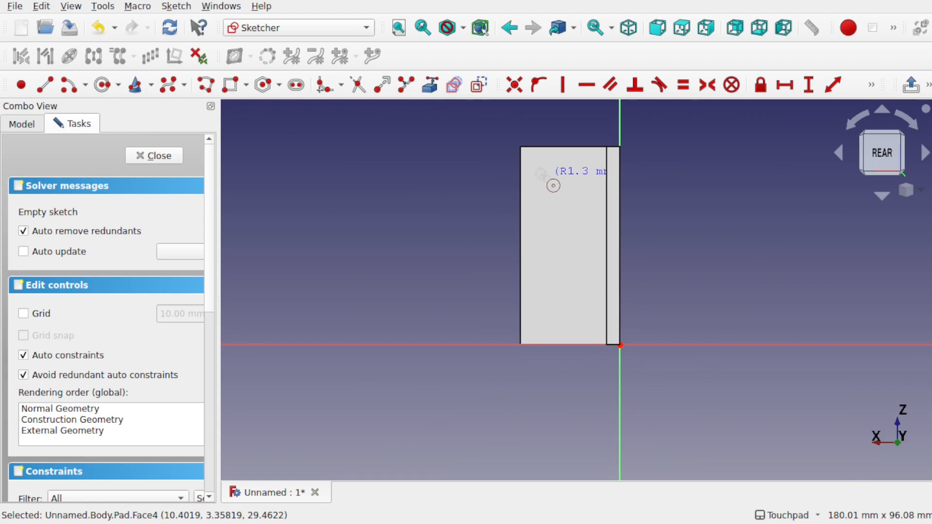
left_click(543, 181)
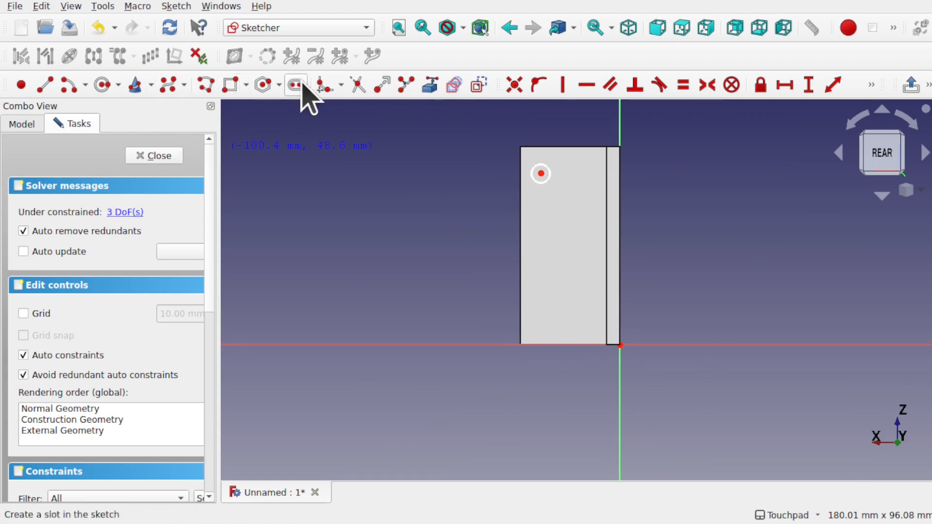
left_click(574, 225)
left_click(573, 305)
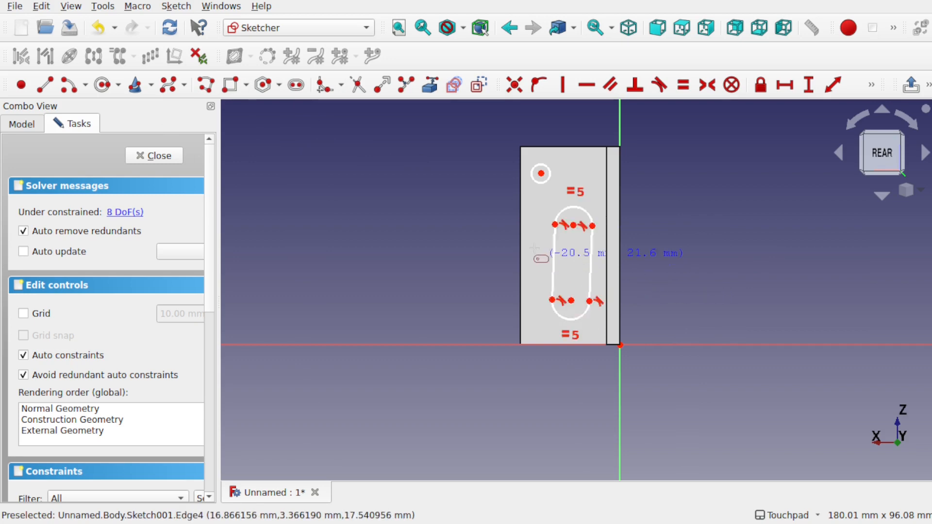
Step: Narrow the slot by moving its outer long side inward, and close the sketch
left_click_drag(533, 245, 606, 254, "alt")
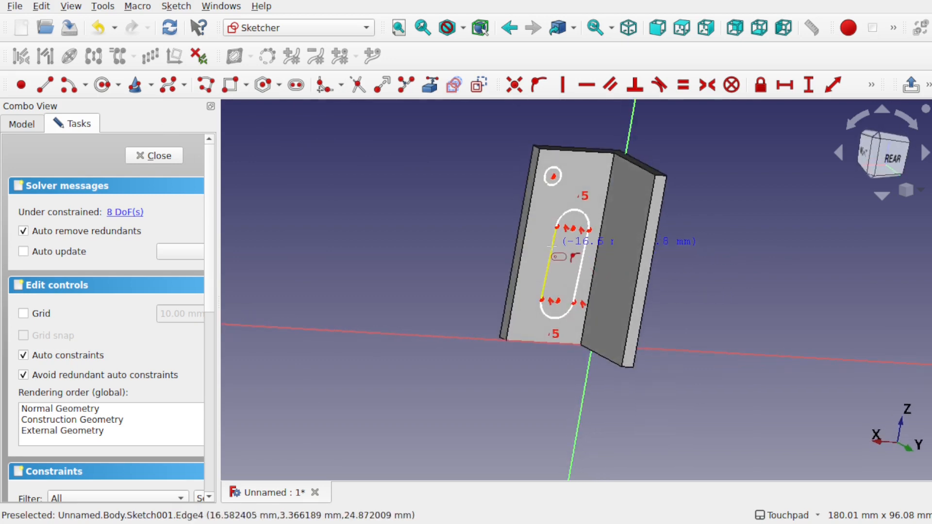
mouse_move(551, 243)
left_mouse_down()
mouse_move(530, 301)
mouse_move(563, 279)
left_mouse_up()
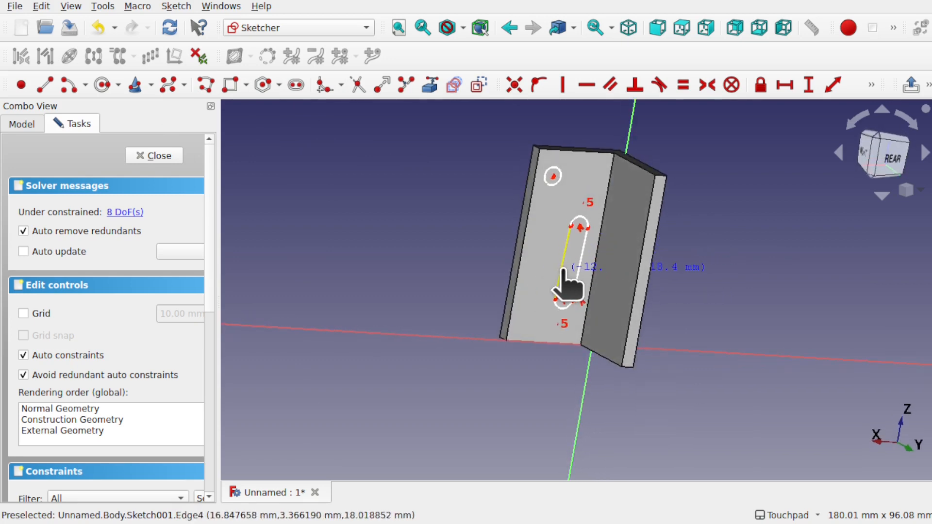
left_click(152, 156)
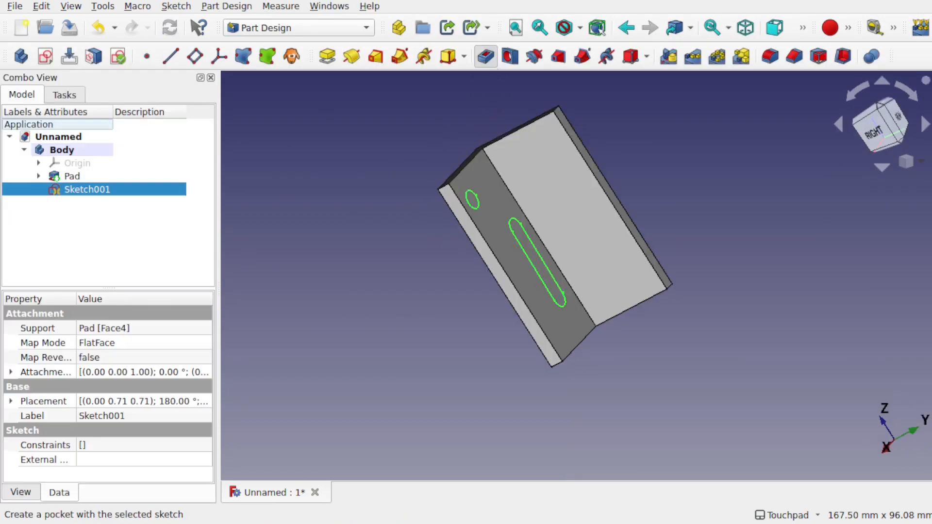
Step: Pocket the circle and slot sketch into the bracket leg with a length of 5 mm
left_click(485, 57)
left_click_drag(576, 239, 466, 278, "alt")
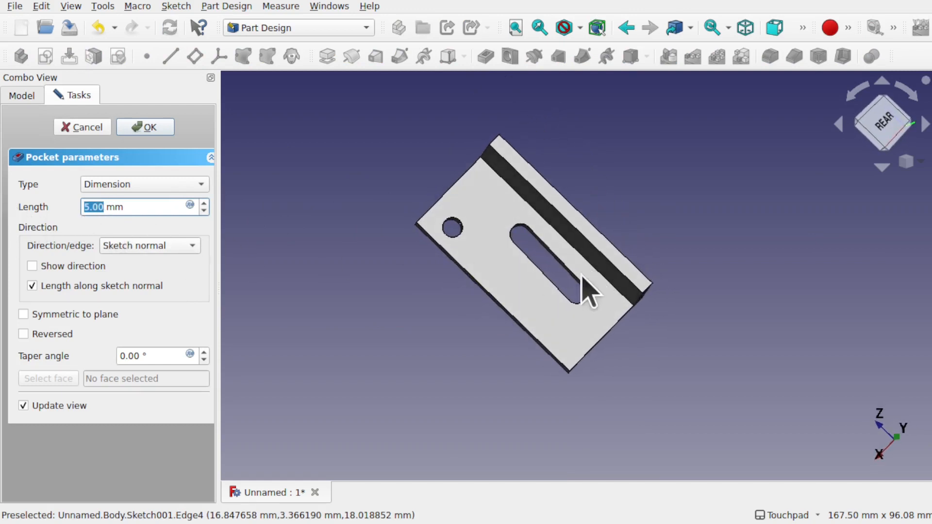
left_click_drag(588, 291, 616, 239, "alt")
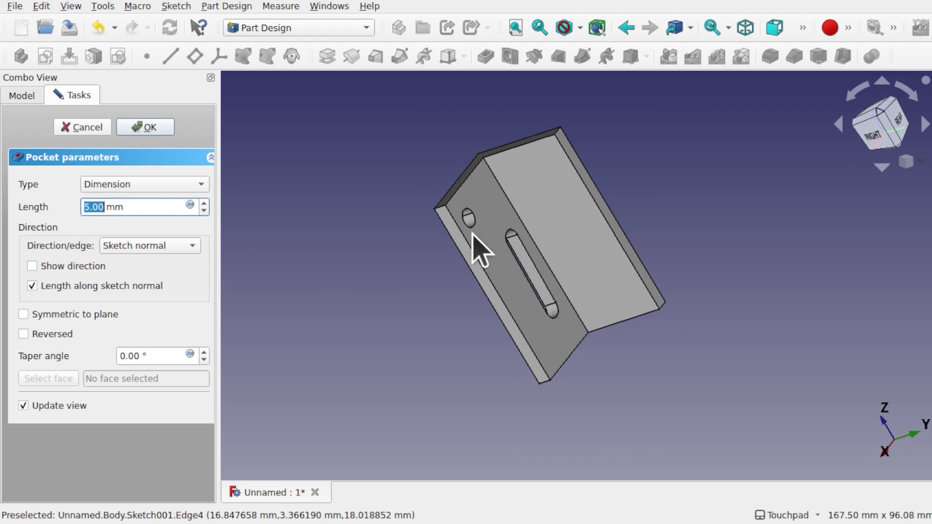
left_click_drag(625, 302, 509, 281, "alt")
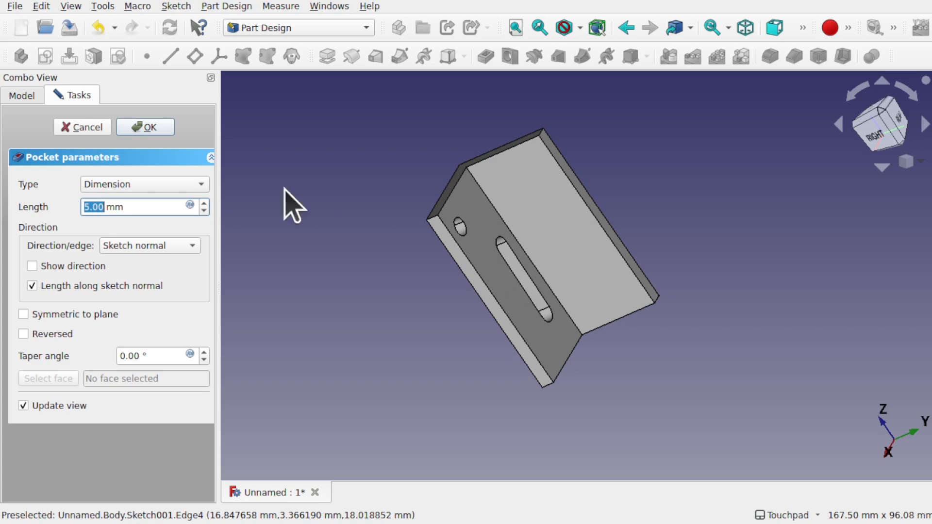
left_click(154, 127)
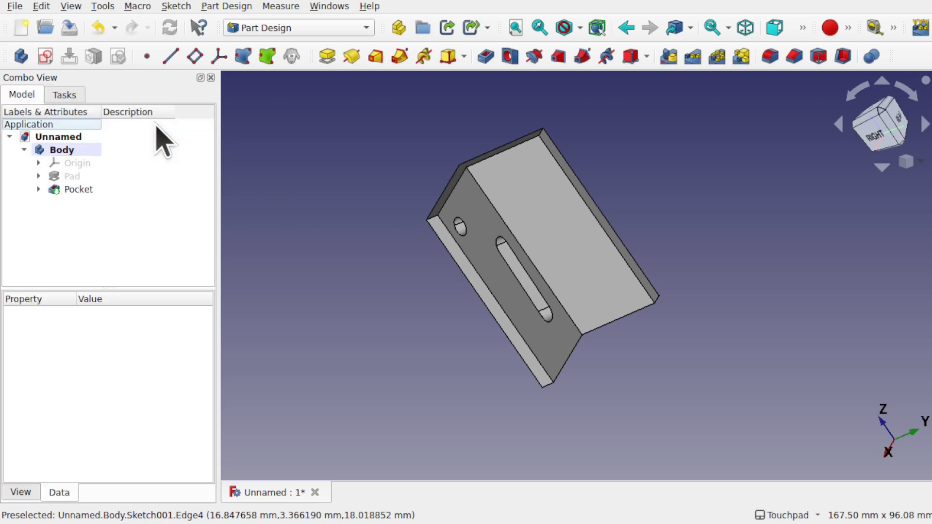
Step: Delete the Body together with its Origin, Pad and Pocket, accepting the broken dependencies
left_click(55, 151)
left_click(74, 189, "shift")
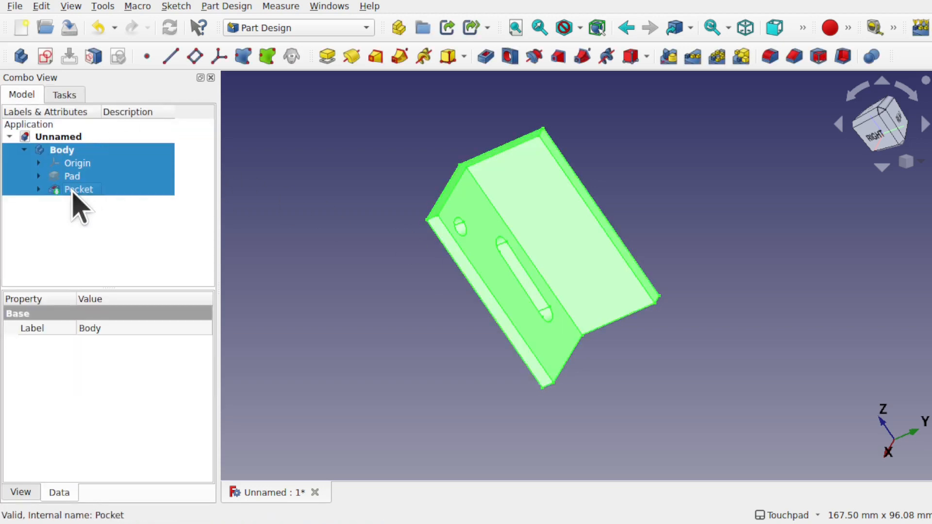
key("Delete")
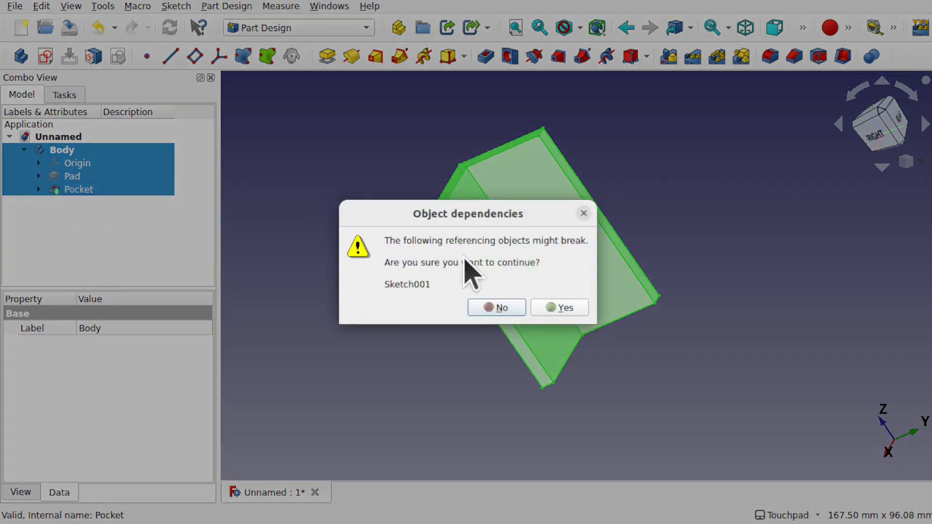
left_click(553, 306)
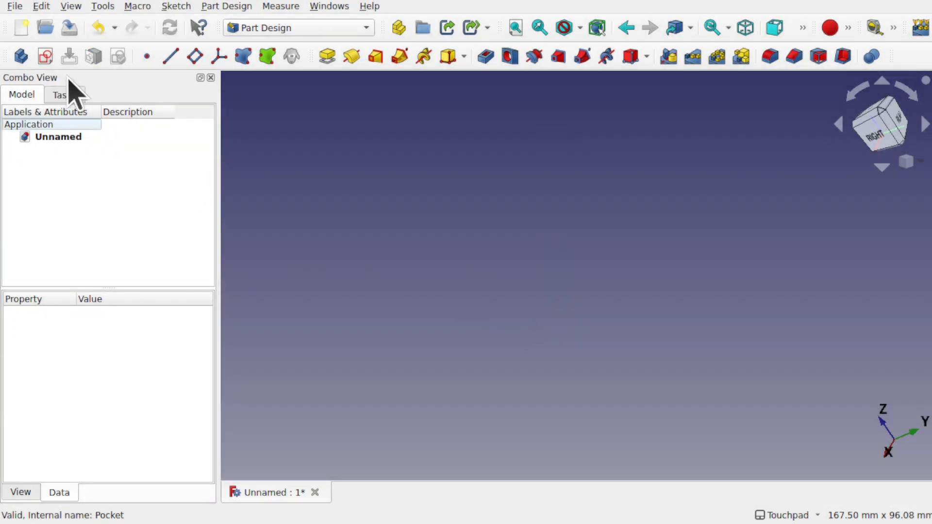
Step: Switch to the Part workbench
left_click(325, 31)
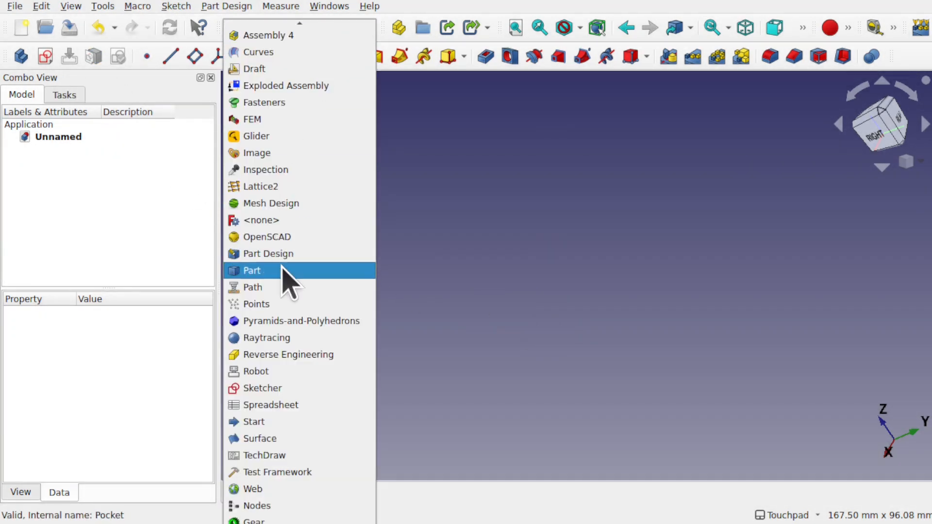
left_click(287, 282)
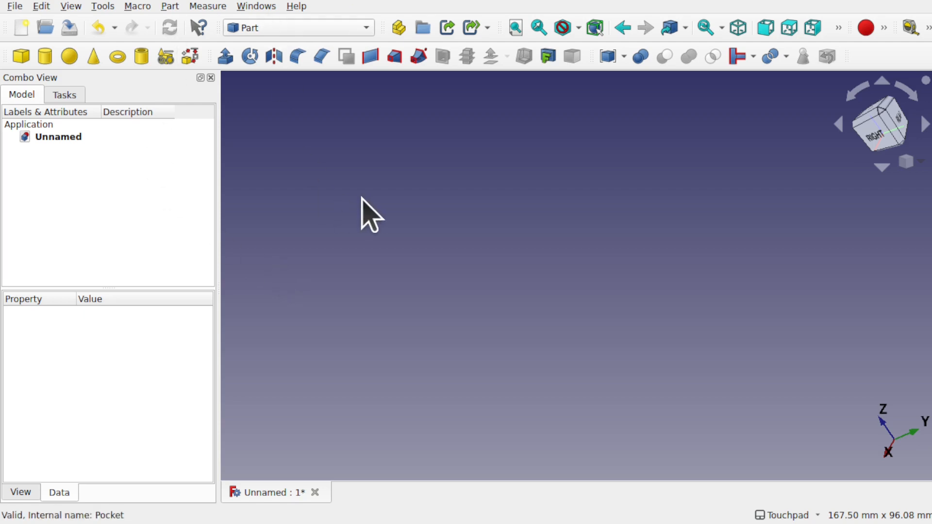
Step: Switch to the Sketcher workbench and create a new sketch on the XY plane
left_click(322, 27)
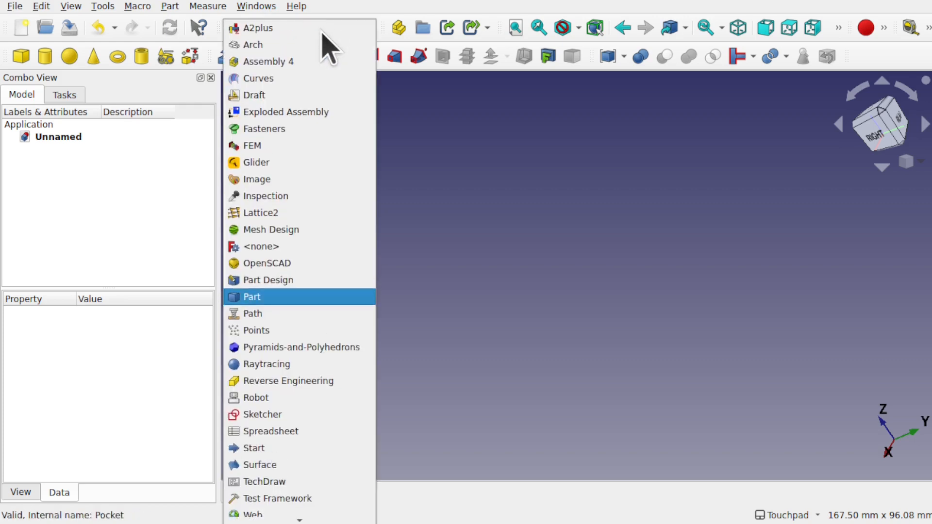
left_click(324, 414)
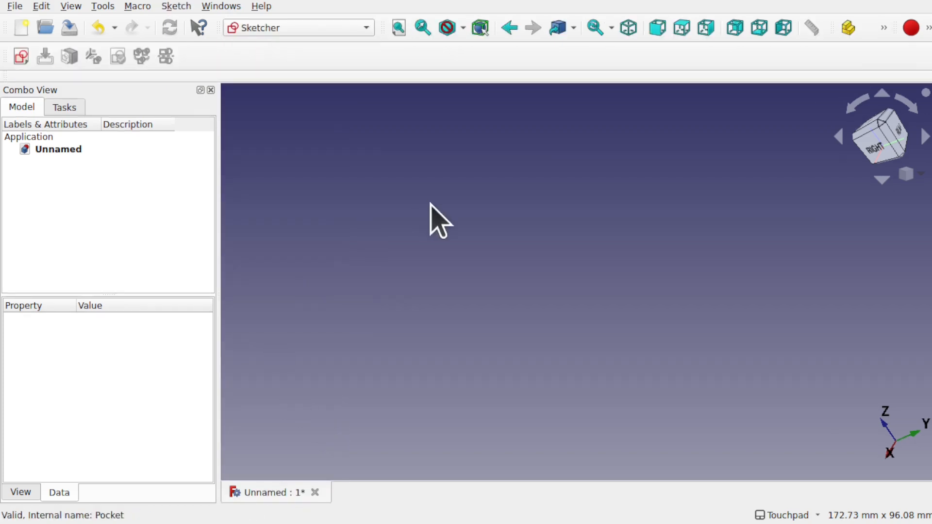
left_click(20, 57)
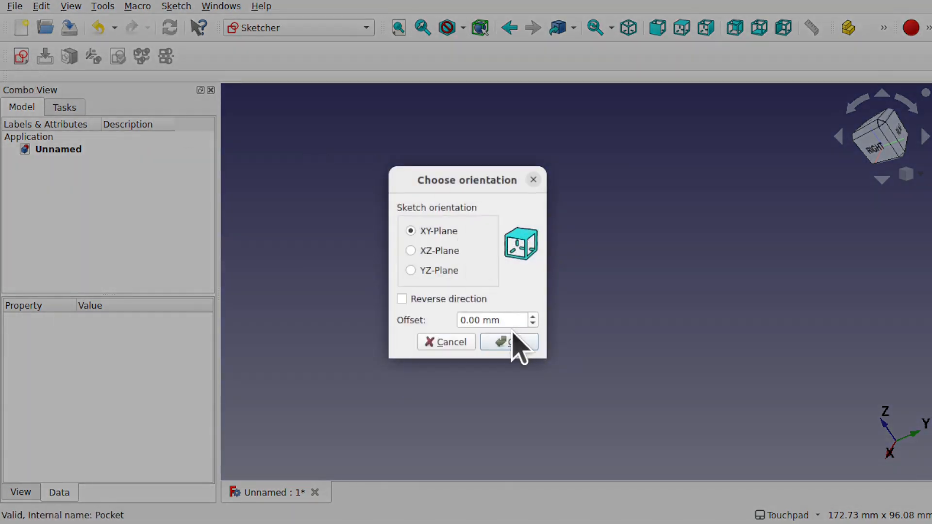
left_click(515, 341)
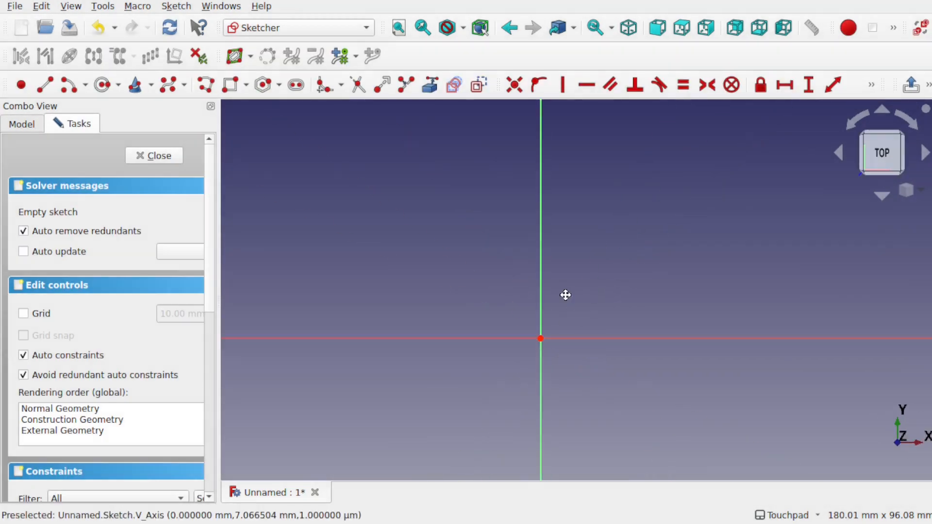
Step: Draw a closed L-shaped polyline with its outer corner at the origin, about 34 mm wide, 28 mm high and 6 mm thick, and close the sketch
middle_click_drag(483, 233, 475, 230, "shift")
middle_click_drag(353, 163, 367, 270, "shift")
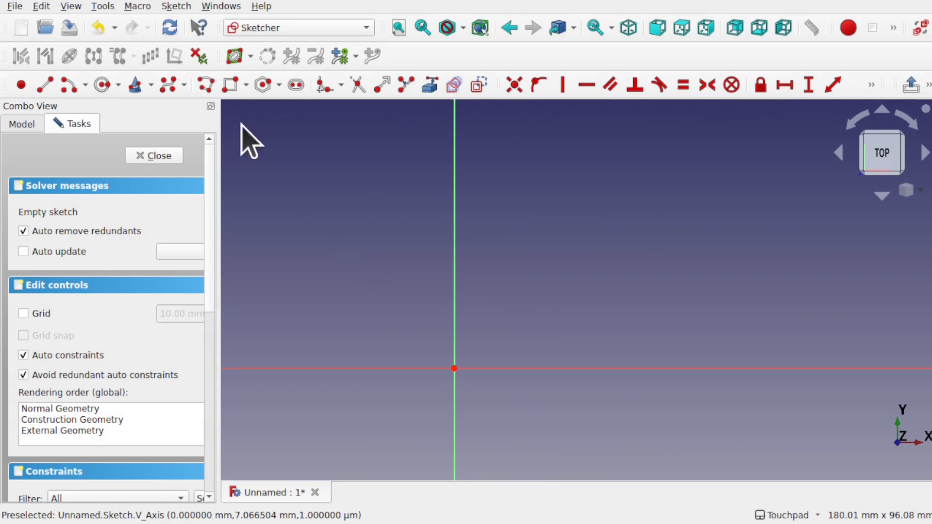
left_click(206, 86)
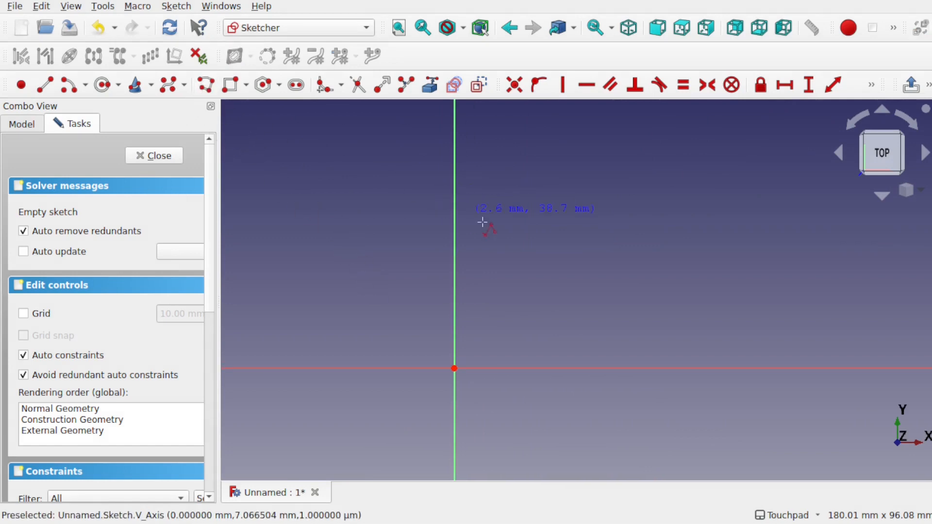
left_click(454, 255)
left_click(478, 255)
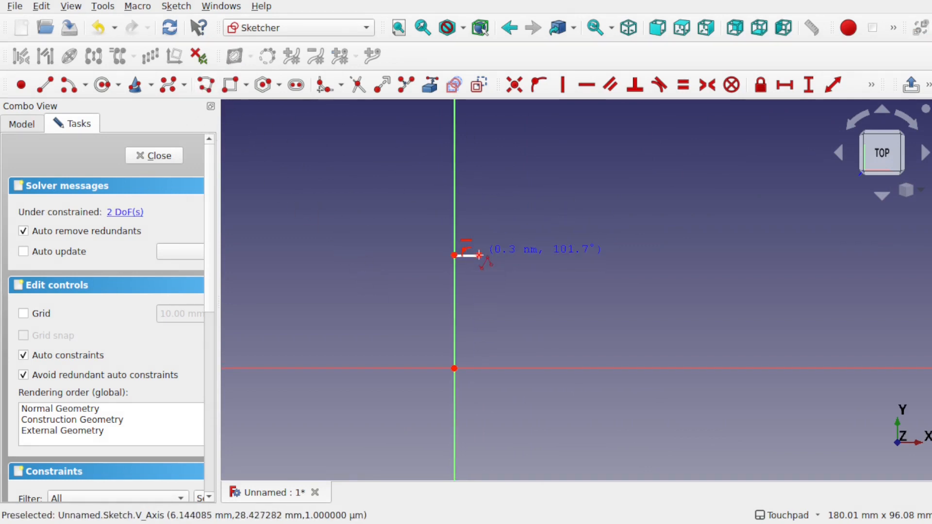
left_click(479, 342)
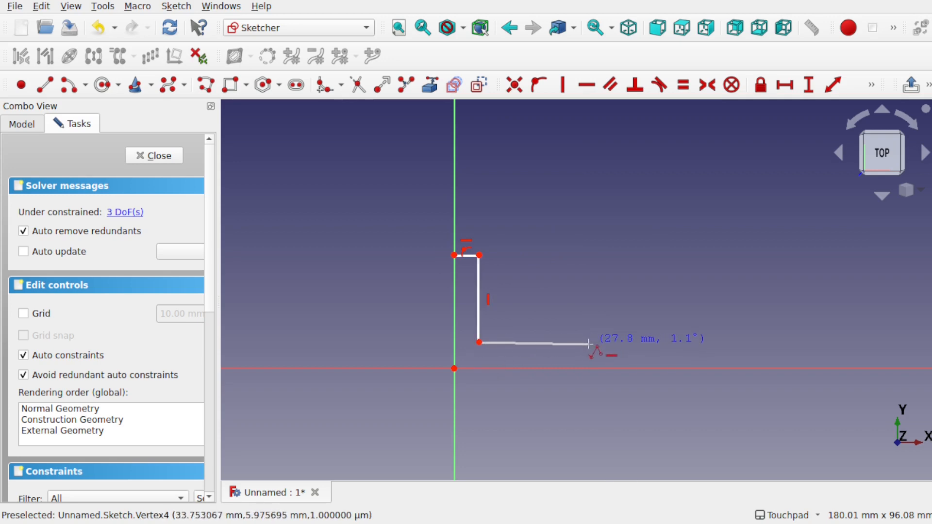
left_click(588, 342)
left_click(588, 369)
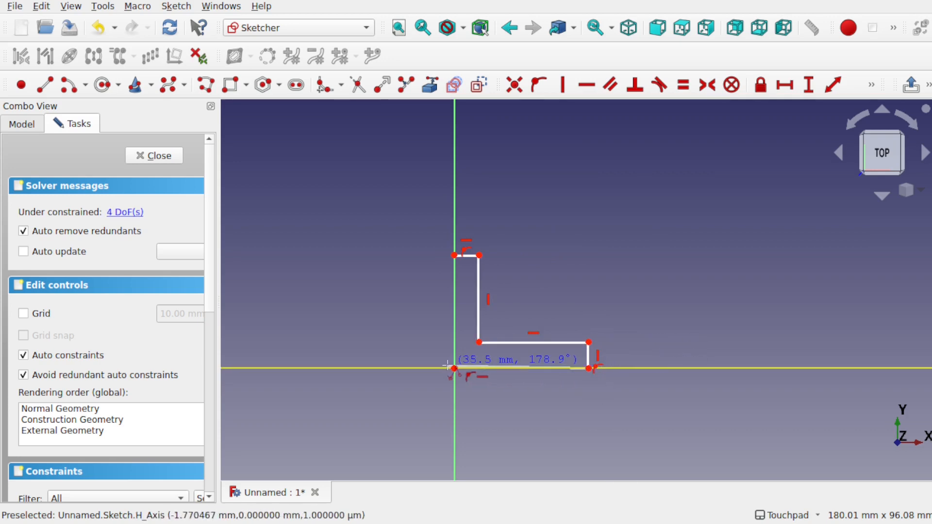
left_click(454, 368)
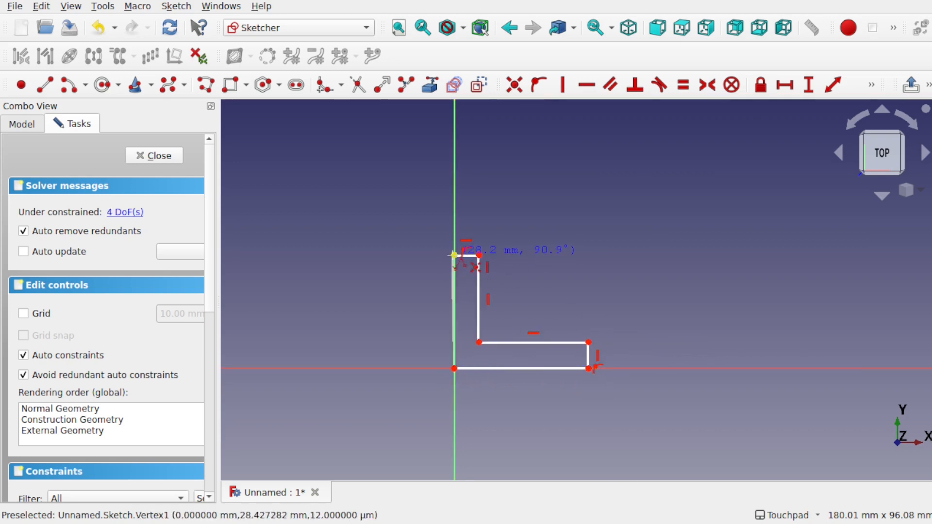
left_click(455, 255)
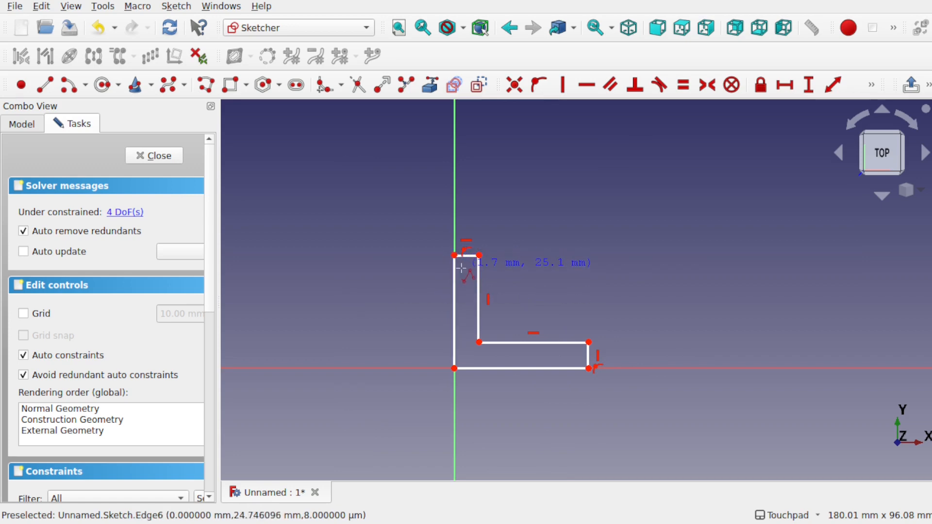
scroll(461, 267, "up", 5)
scroll(461, 268, "down", 4)
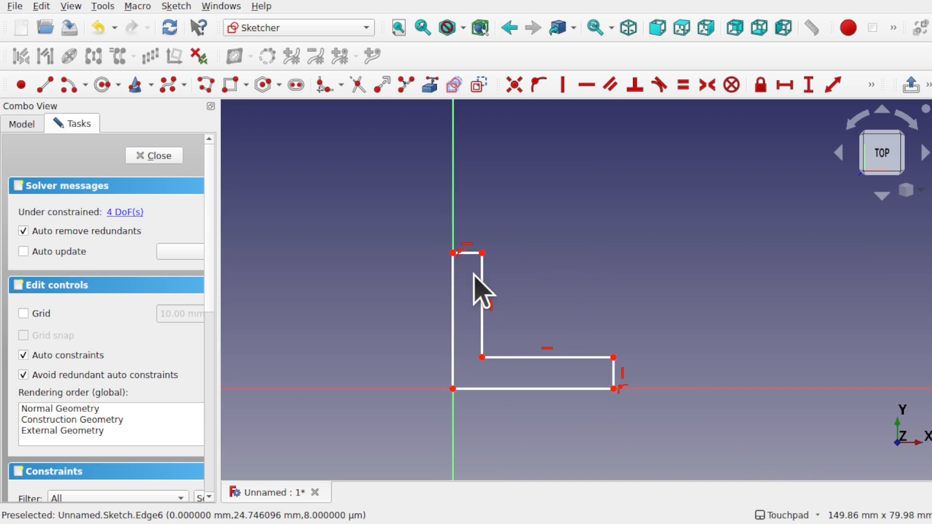
left_click(168, 157)
key("shift")
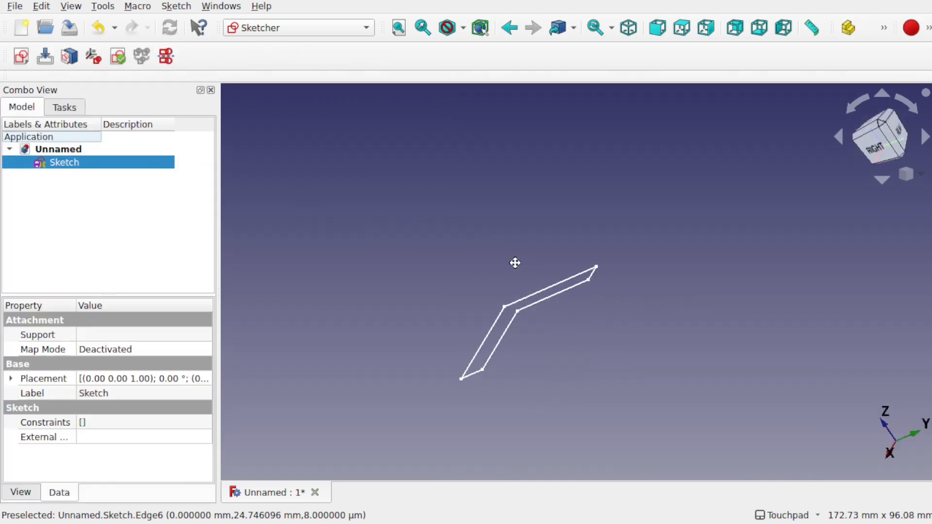
Step: Switch to the Part workbench and extrude the L-shaped sketch 50 mm along its normal as a solid
left_click(284, 28)
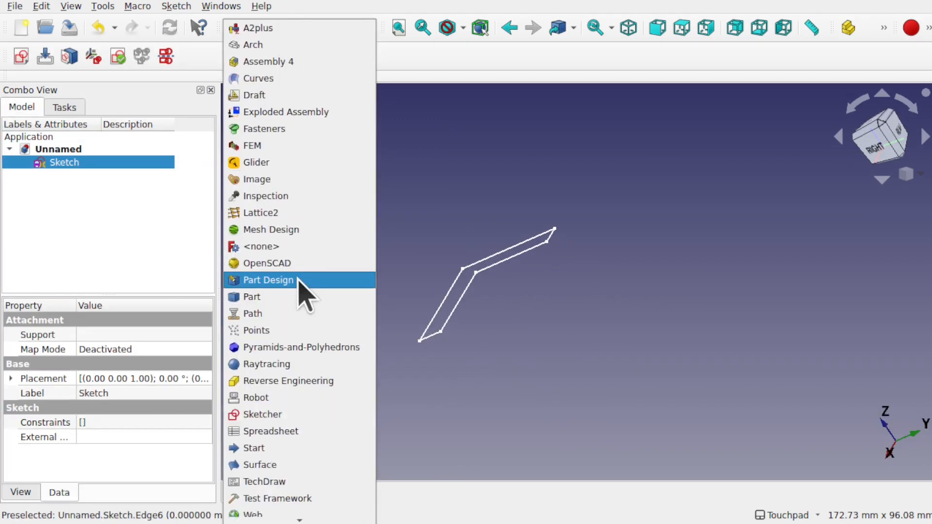
left_click(311, 296)
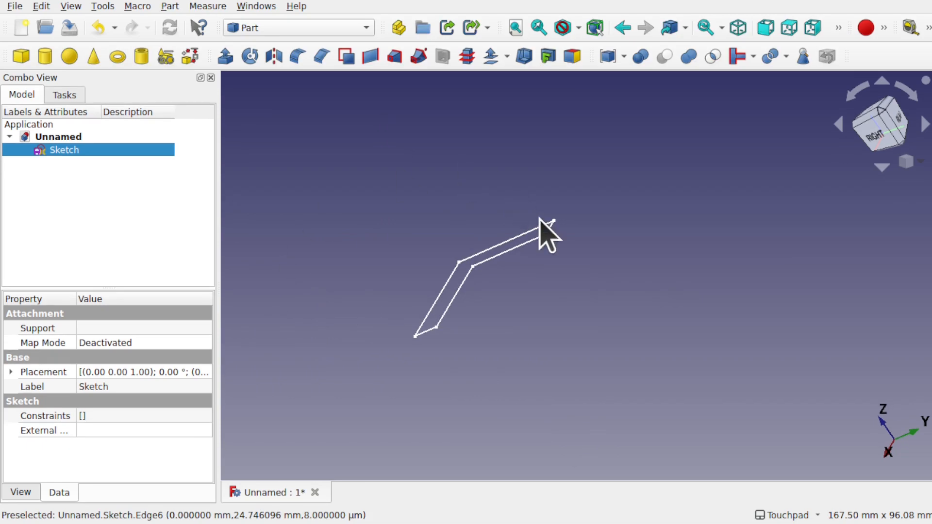
key("alt")
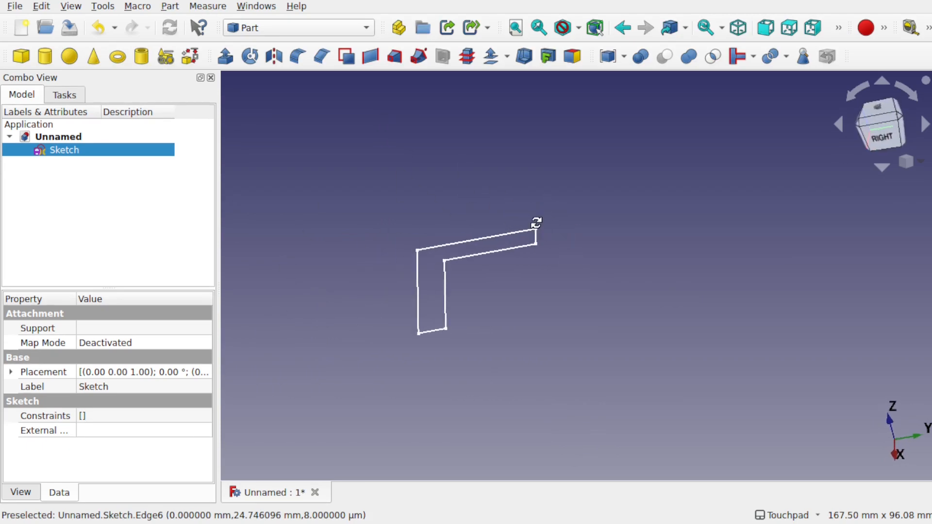
key("alt")
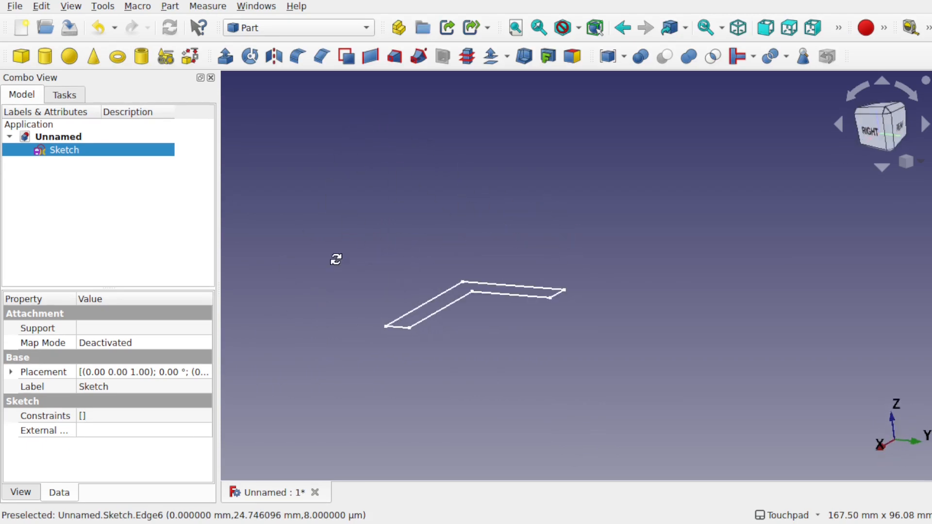
key("alt")
key("alt")
key("alt")
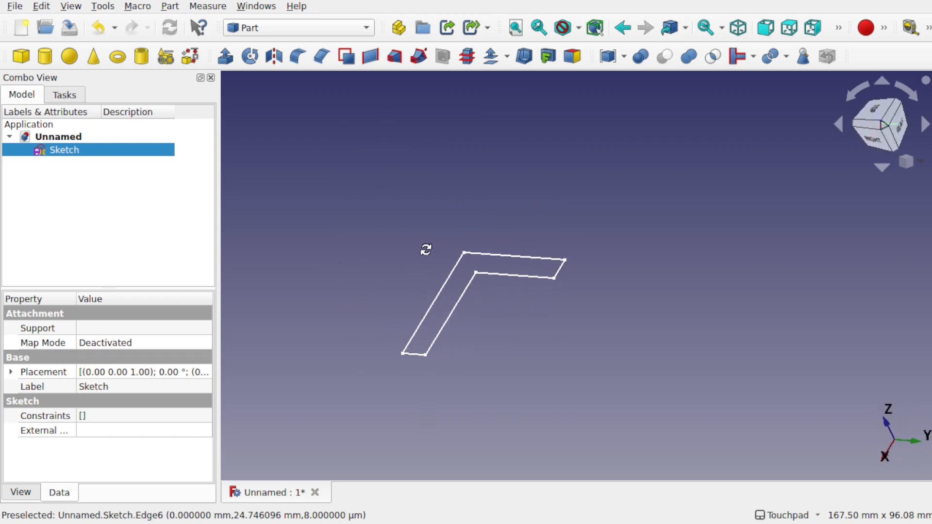
key("alt")
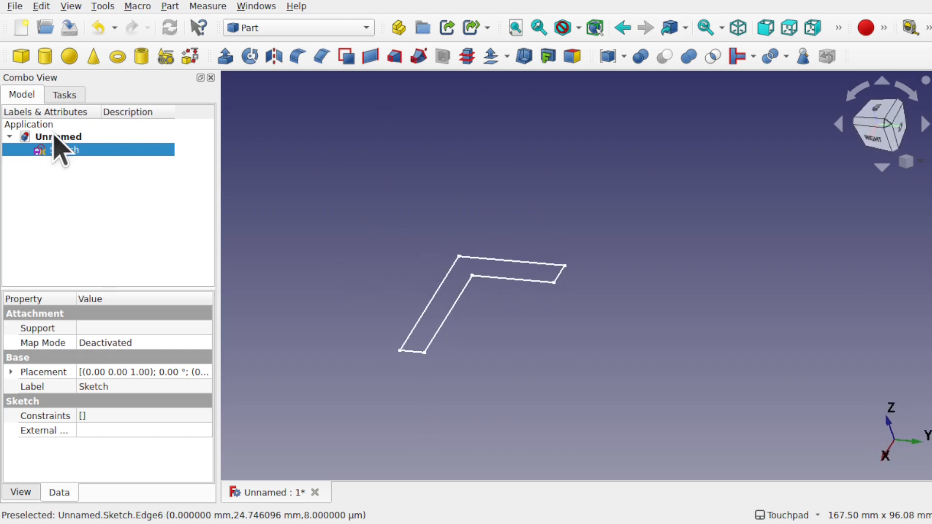
left_click(225, 62)
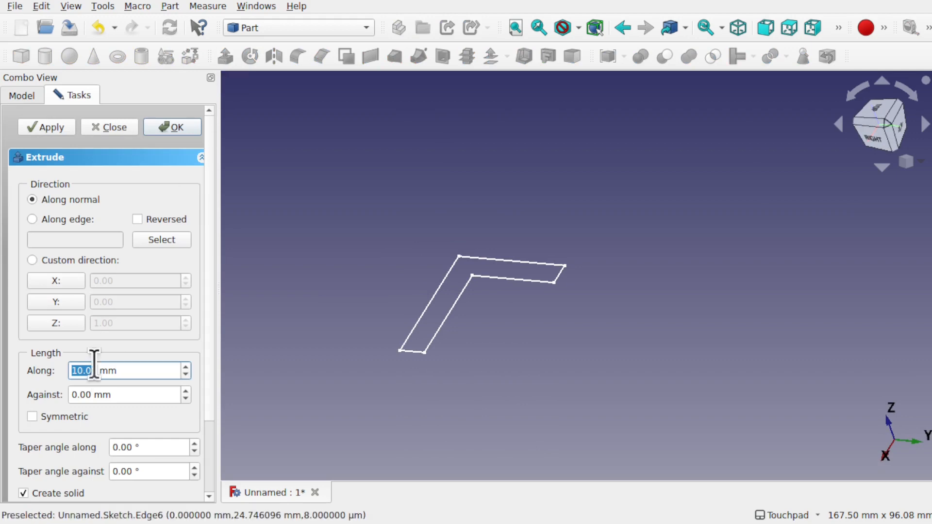
type("5")
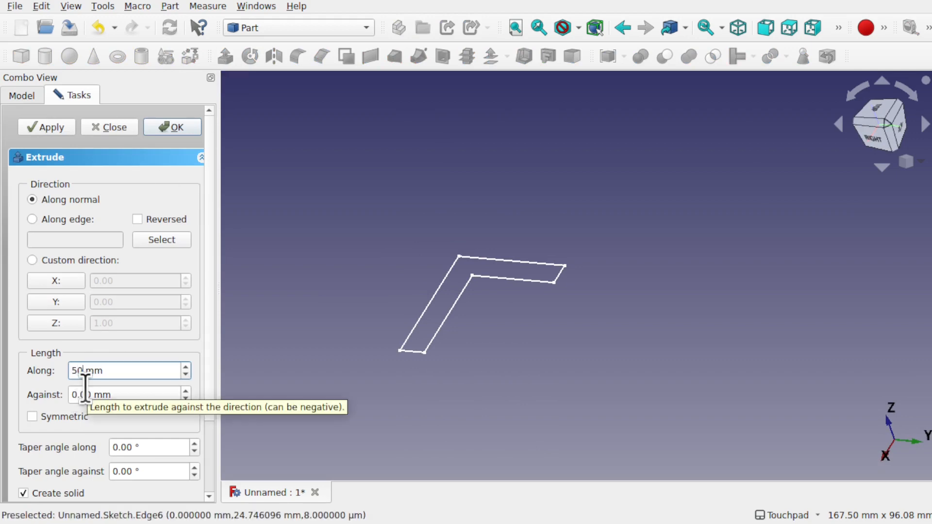
type("0")
key("Return")
key("alt")
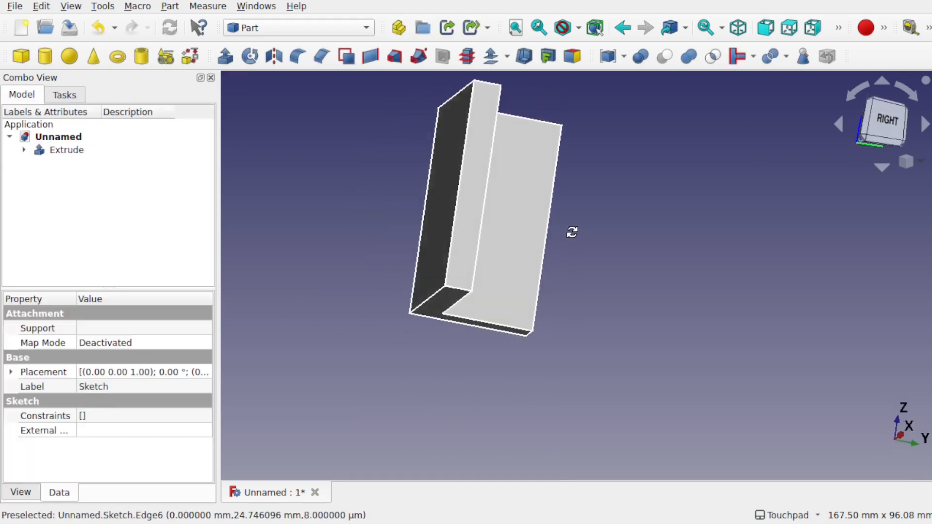
Step: Switch to the Sketcher workbench and create a new sketch attached as FlatFace to the inner face of the bracket's wider leg
key("shift")
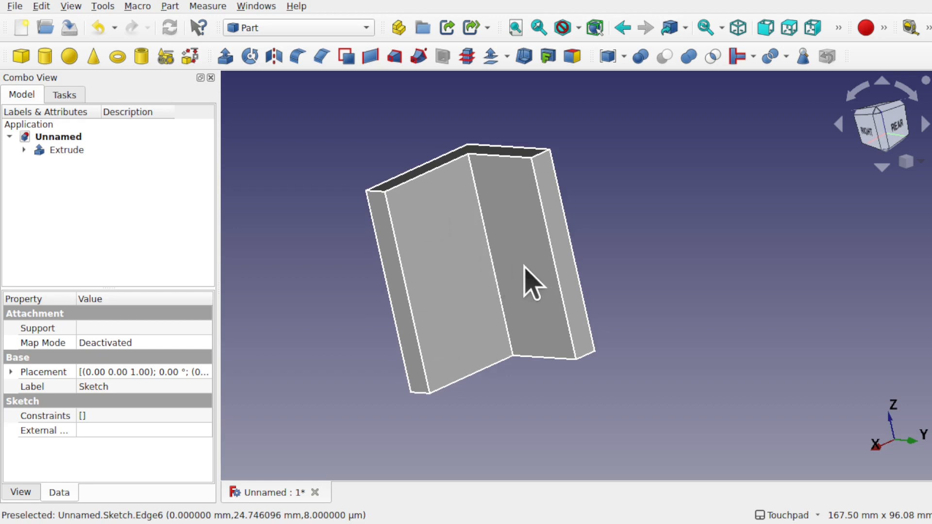
left_click(539, 282)
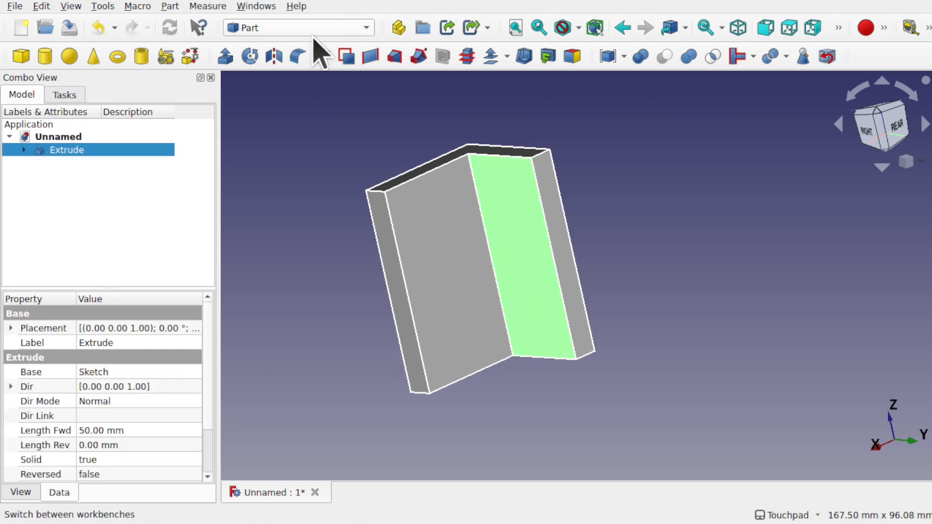
left_click(302, 30)
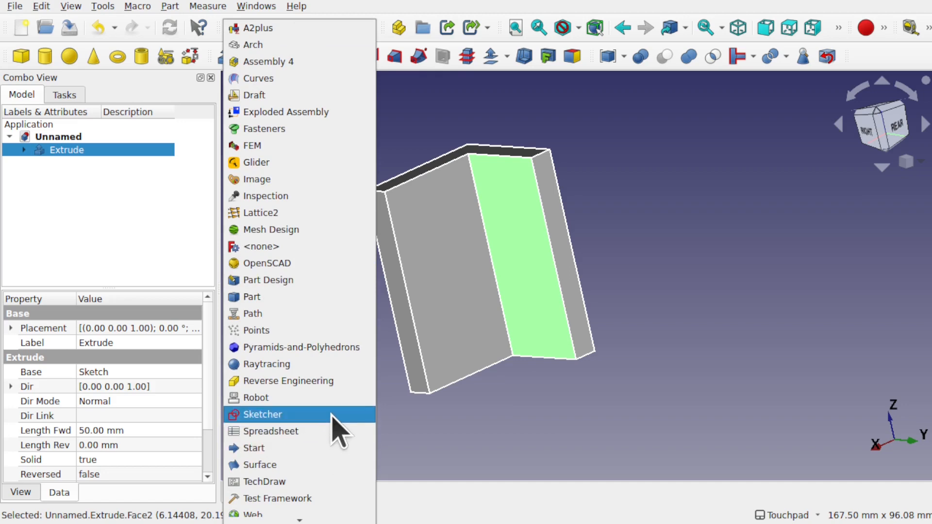
left_click(333, 413)
left_click(452, 266)
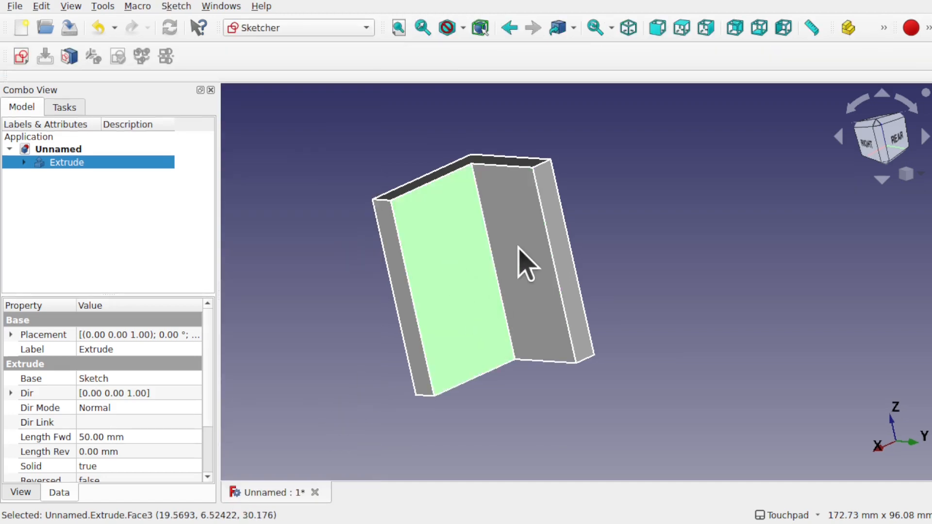
left_click(21, 57)
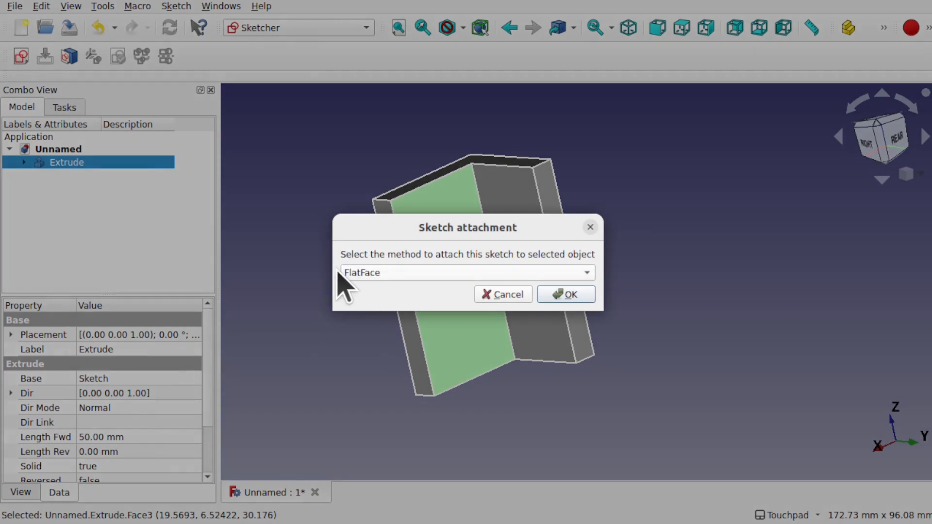
left_click(566, 295)
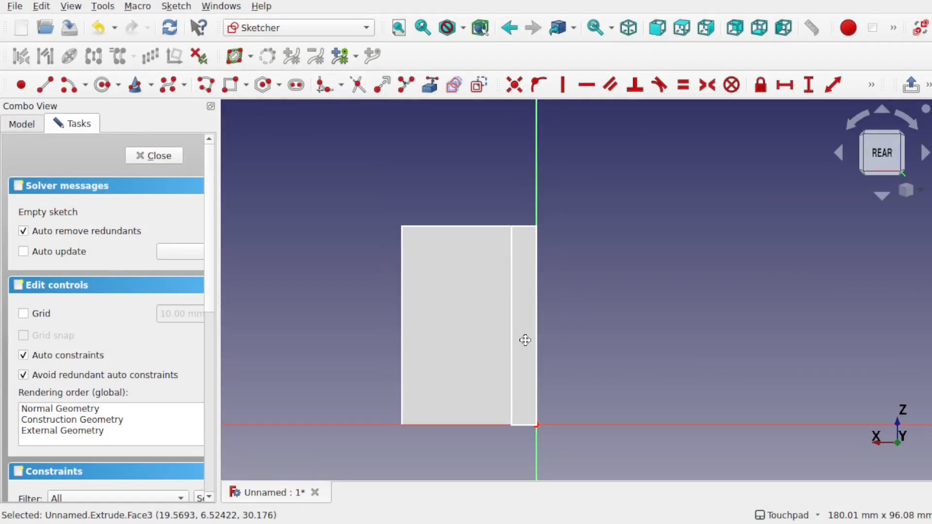
Step: Draw a small circle near the upper outer corner of the face and a vertical slot beside it
left_click(101, 87)
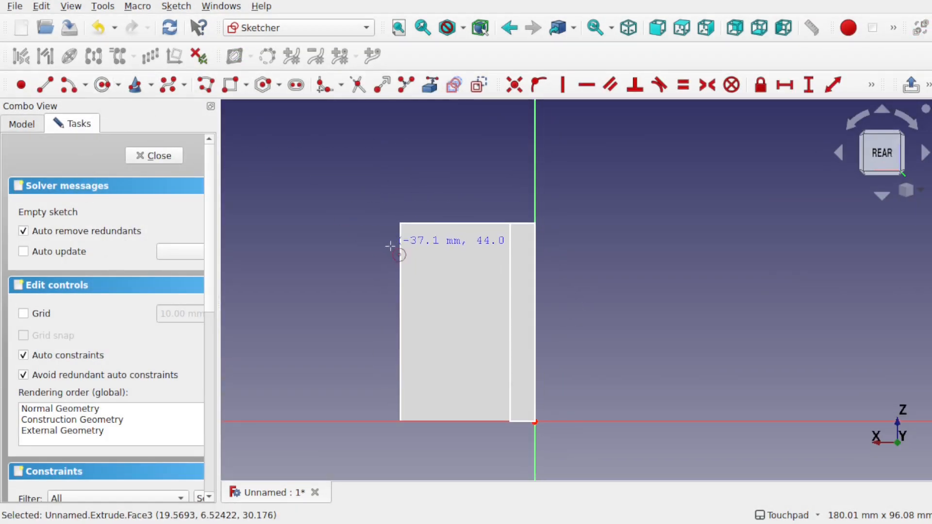
left_click(427, 264)
left_click(296, 85)
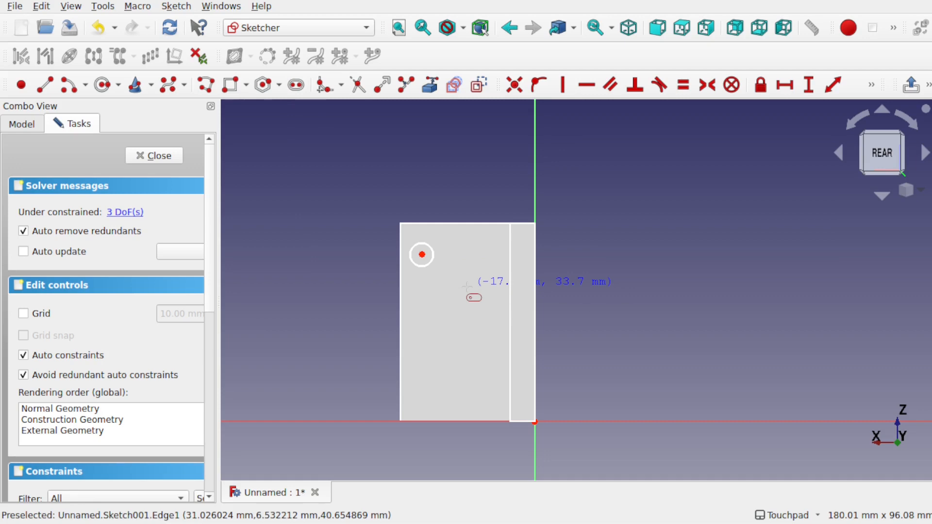
left_click(467, 272)
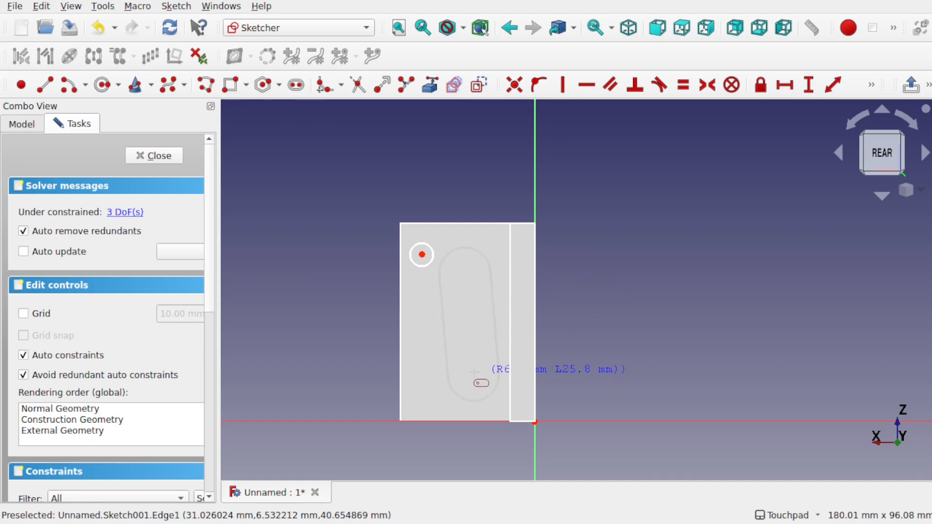
left_click(468, 354)
Step: Narrow the slot by moving its outer straight side inward and close the sketch
left_click_drag(468, 355, 519, 363, "alt")
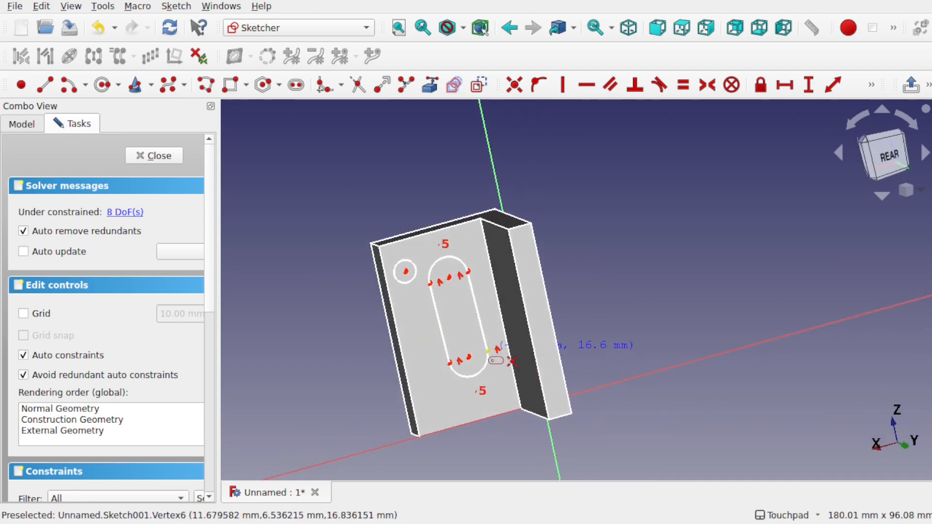
scroll(487, 351, "up", 1)
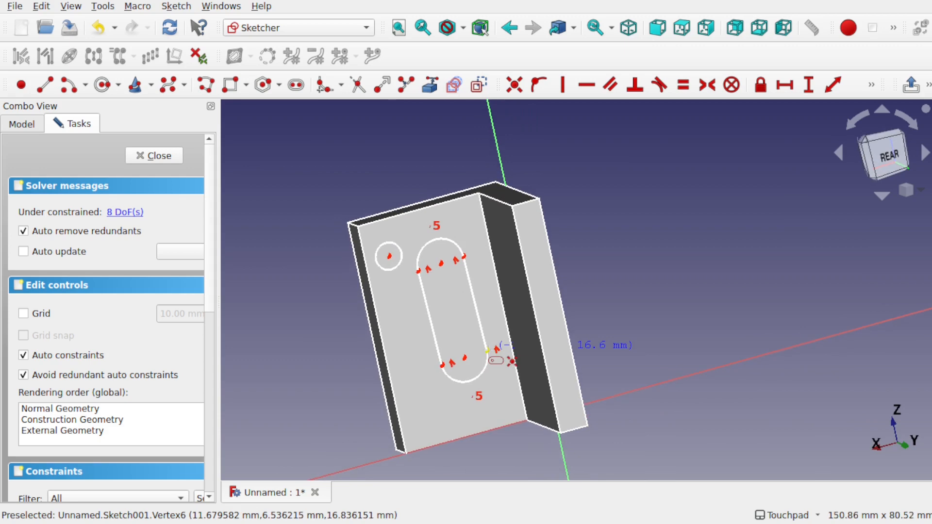
right_click(488, 350)
left_click_drag(435, 333, 457, 325)
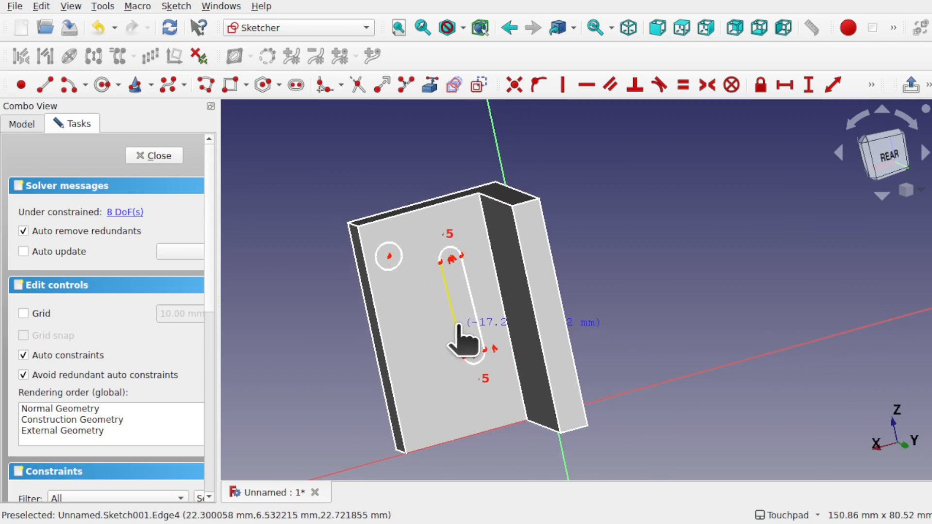
left_click(140, 159)
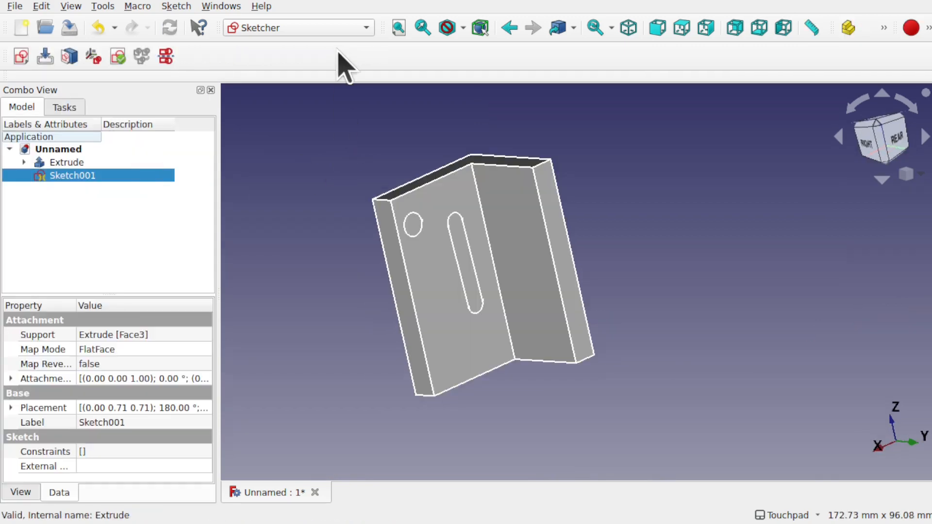
Step: Switch to the Part workbench and extrude the circle and slot sketch 10 mm along its normal
left_click(327, 29)
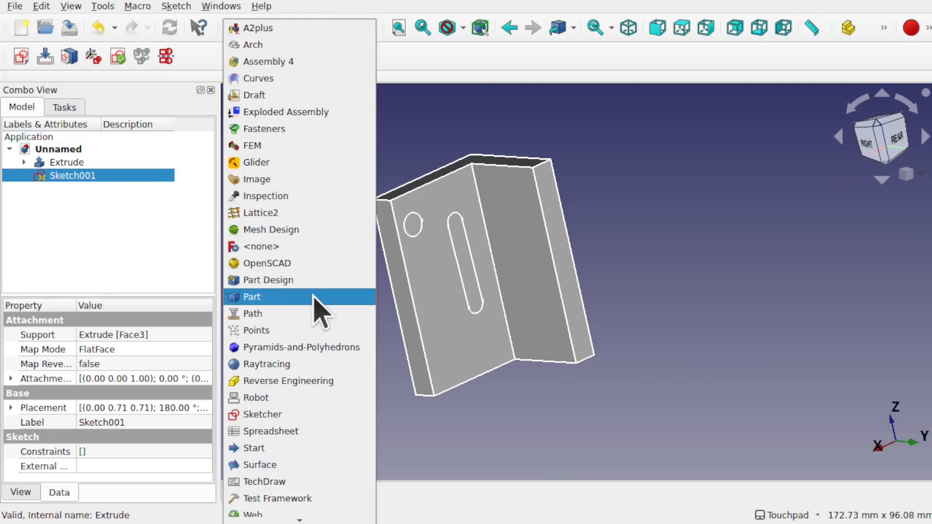
left_click(316, 311)
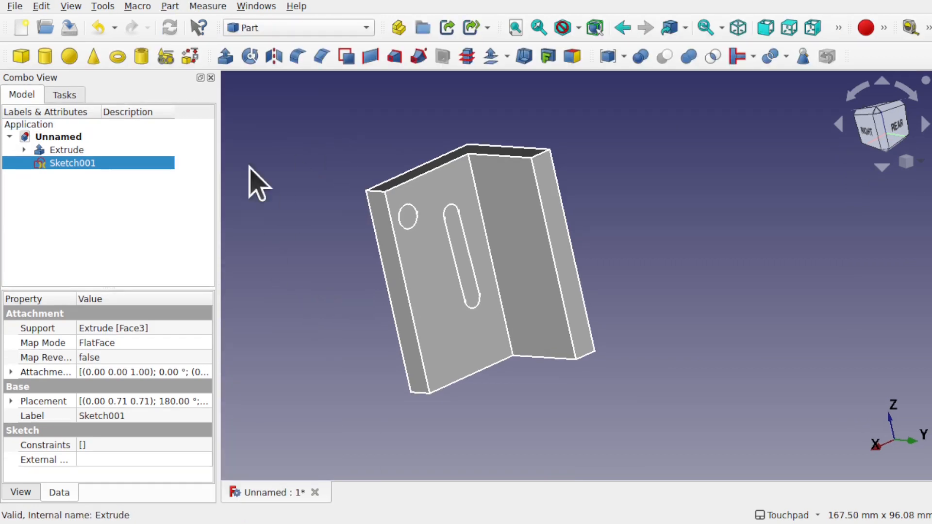
left_click(225, 55)
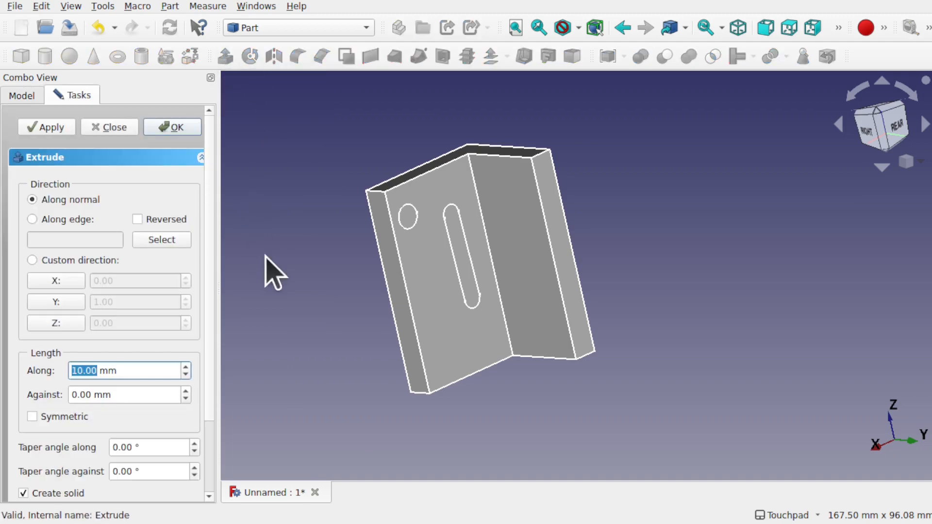
left_click_drag(273, 270, 355, 244, "alt")
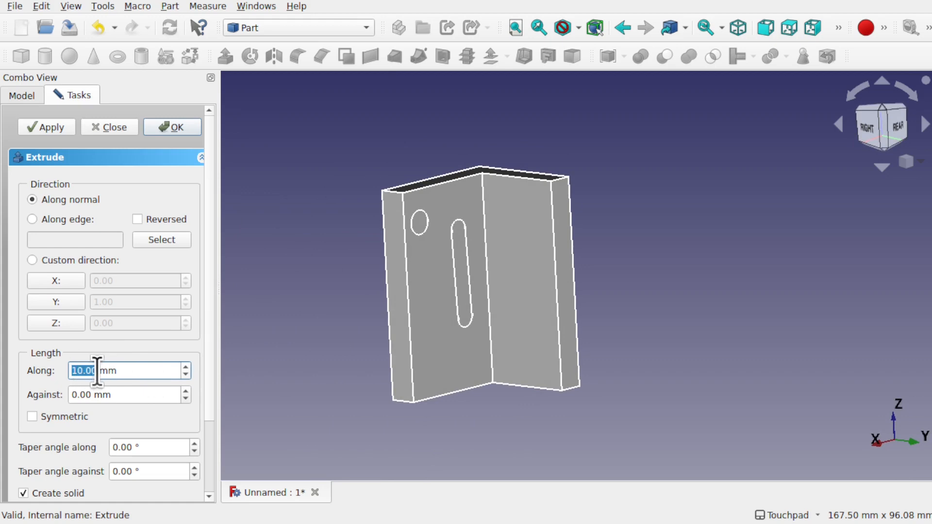
left_click(172, 127)
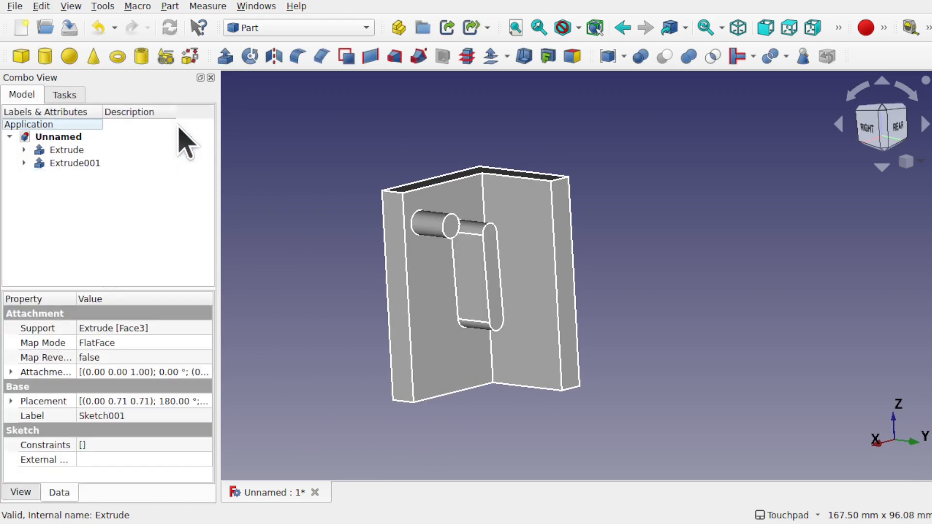
Step: Set the forward length of the circle and slot extrusion to -10 mm so it runs through the bracket wall
left_click(73, 165)
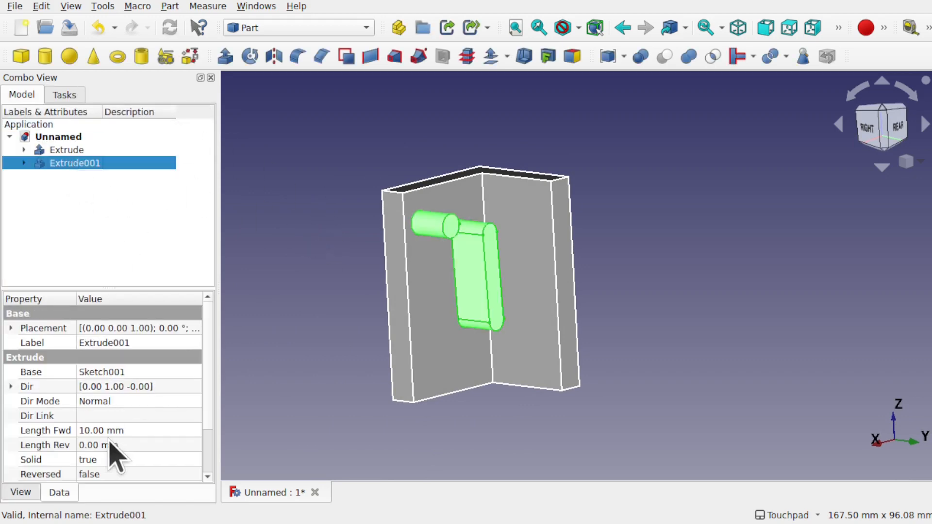
left_click(89, 430)
left_click(77, 431)
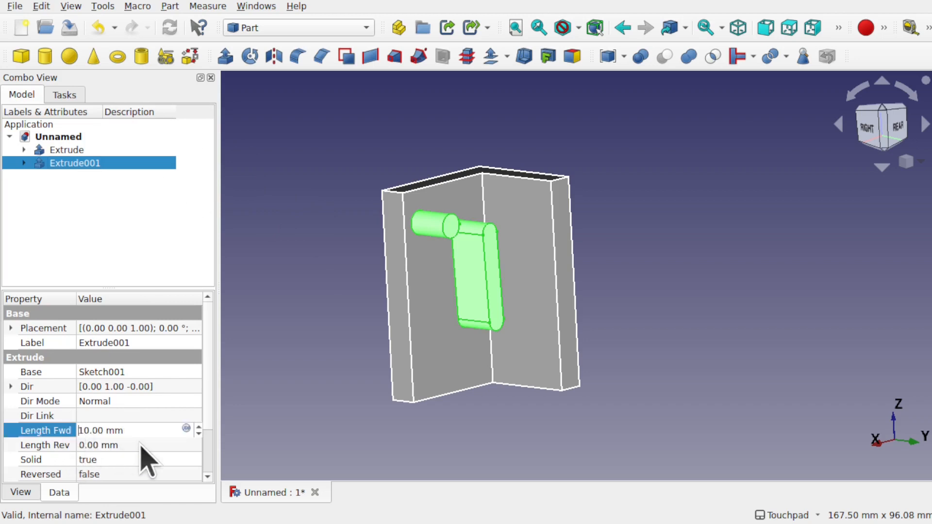
type("-")
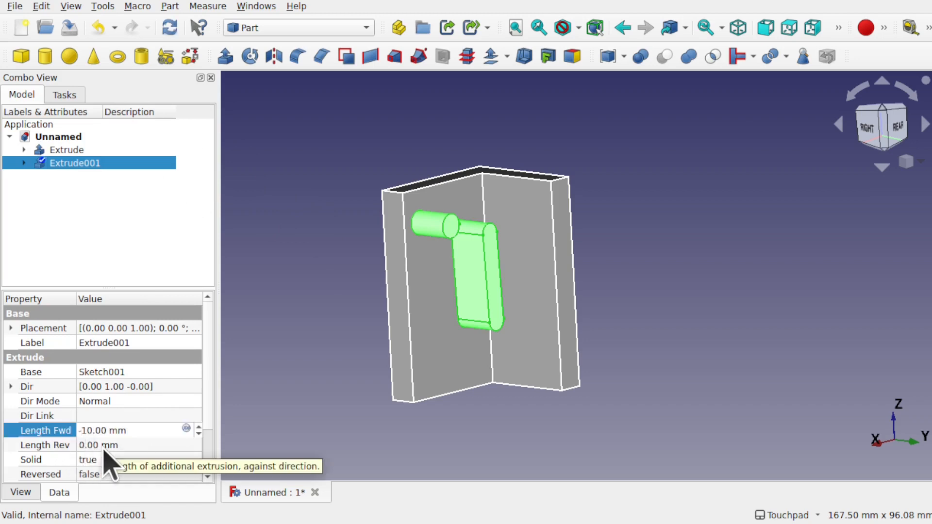
key("Return")
left_click_drag(411, 271, 388, 272)
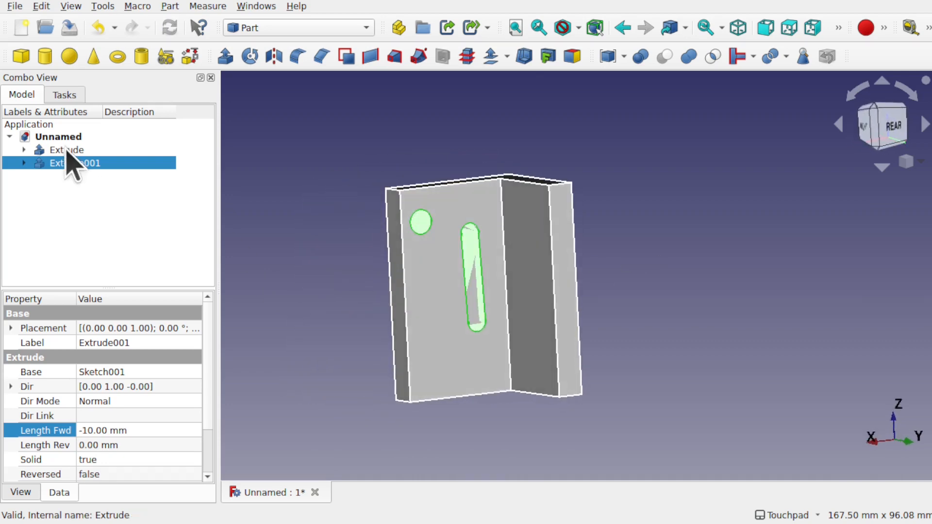
left_click(67, 150)
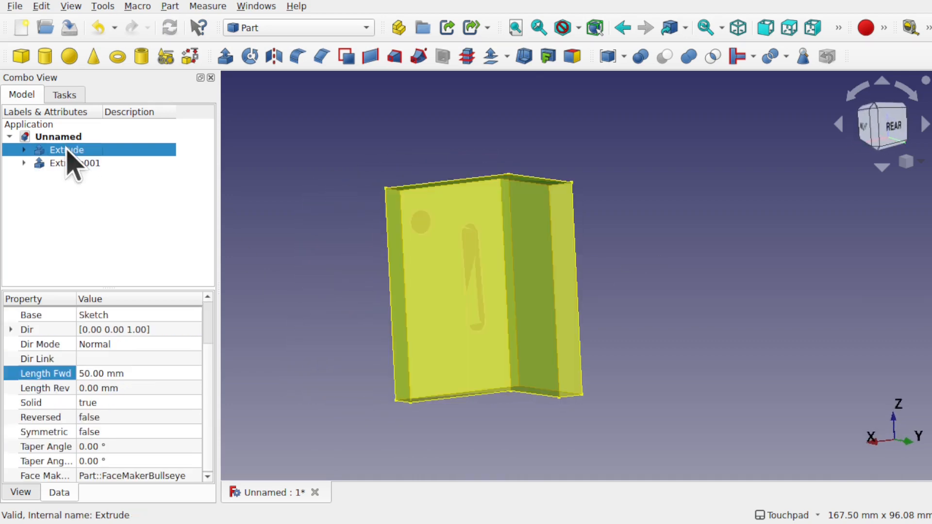
left_click(80, 164, "ctrl")
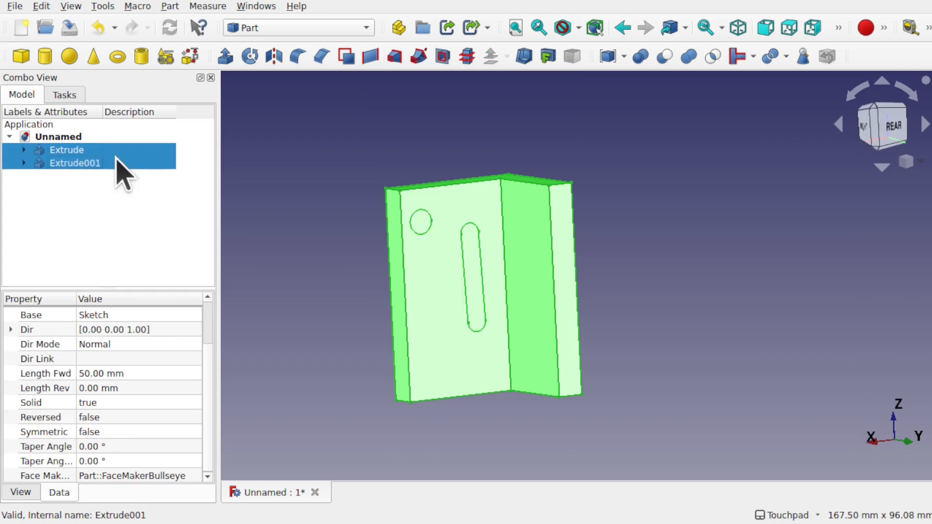
left_click(91, 200)
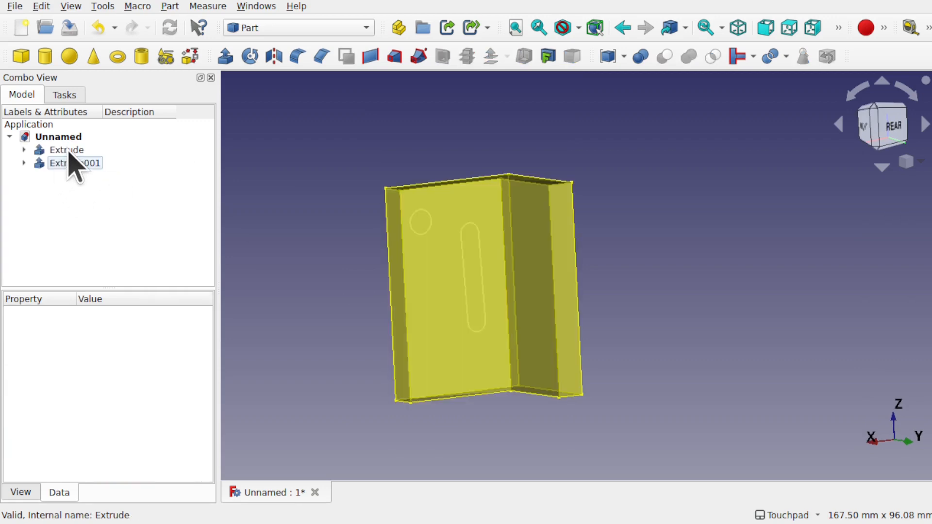
left_click_drag(502, 371, 581, 359, "shift")
left_click(472, 348)
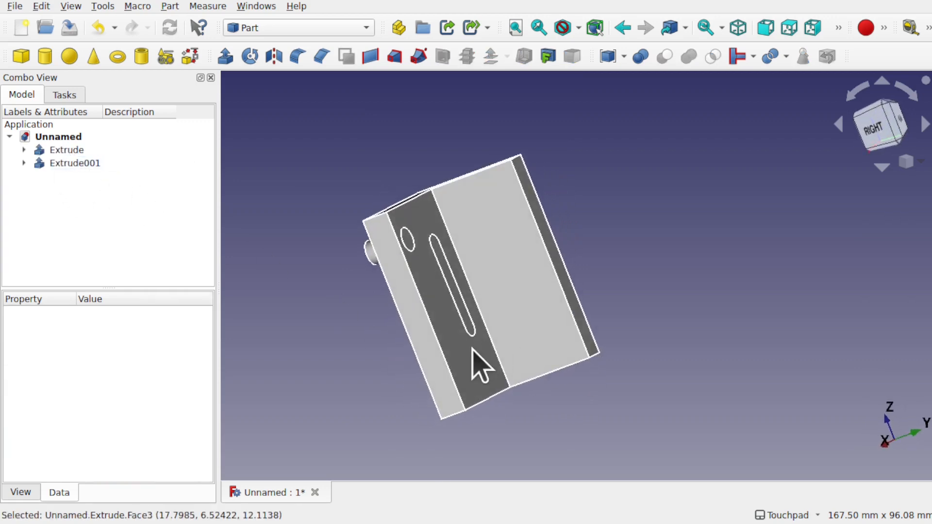
Step: Cut the circle and slot extrusion out of the L-shaped bracket and review the objects nested in the cut
left_click_drag(412, 358, 545, 322, "shift")
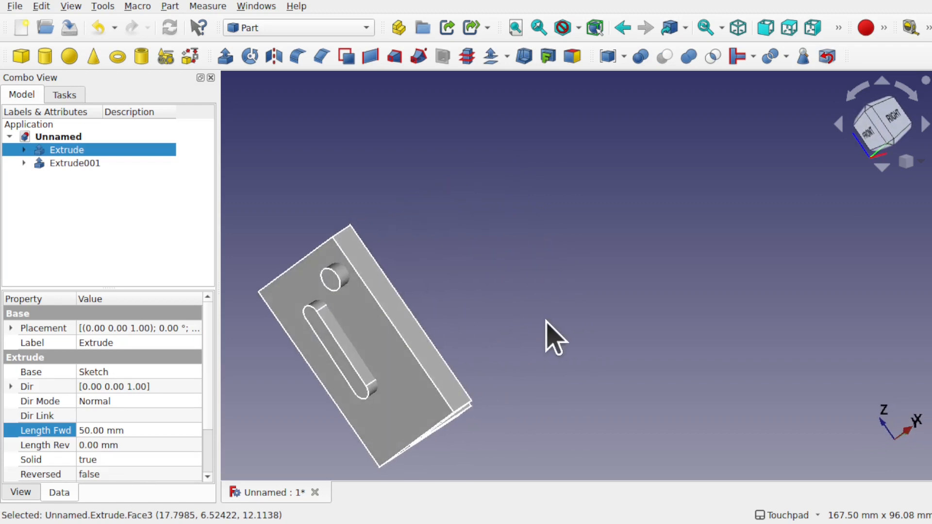
left_click(344, 368, "ctrl")
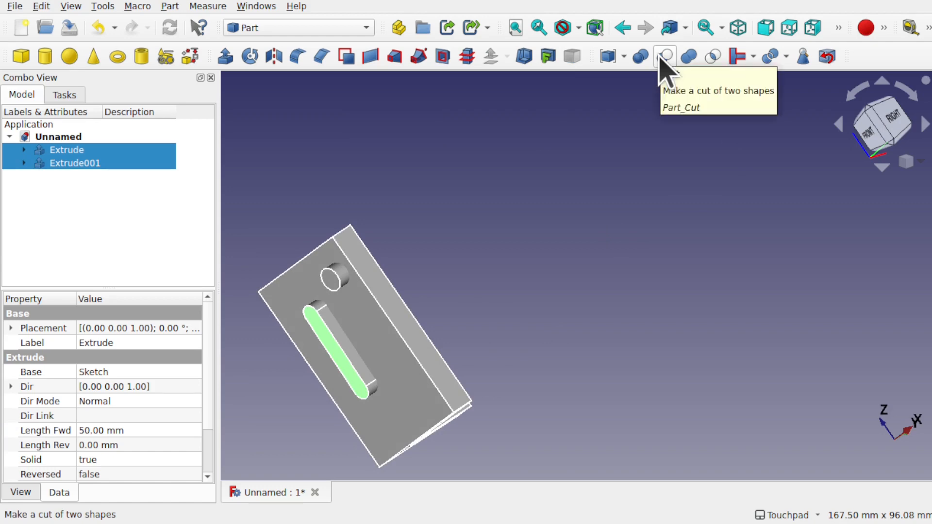
left_click(664, 68)
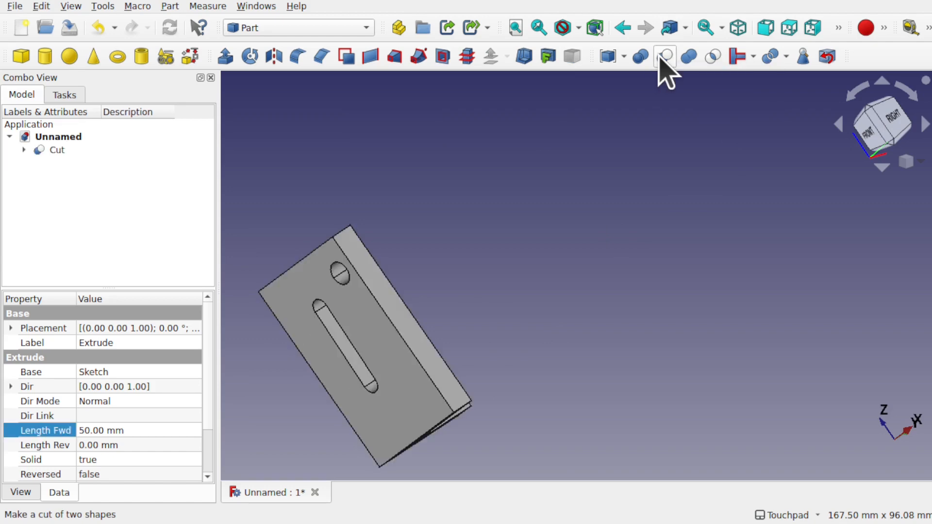
left_click_drag(547, 307, 454, 369, "alt")
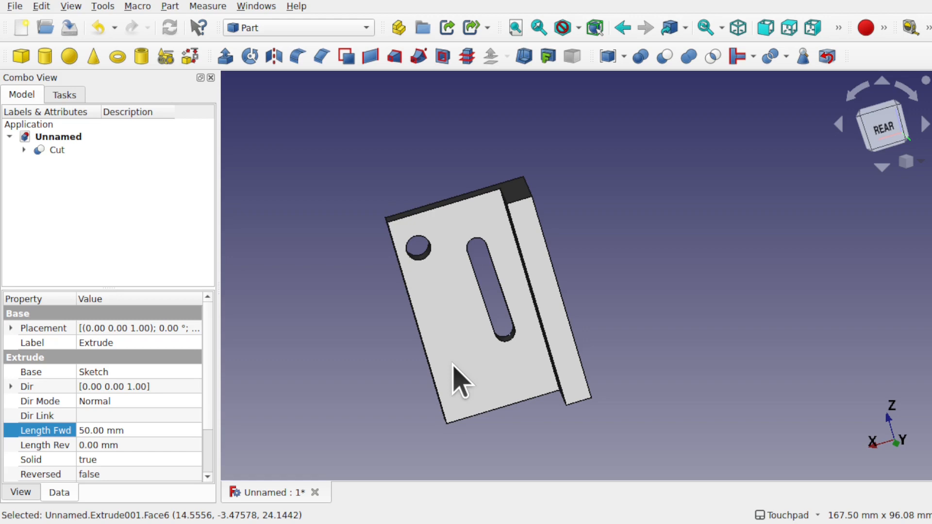
left_click(23, 149)
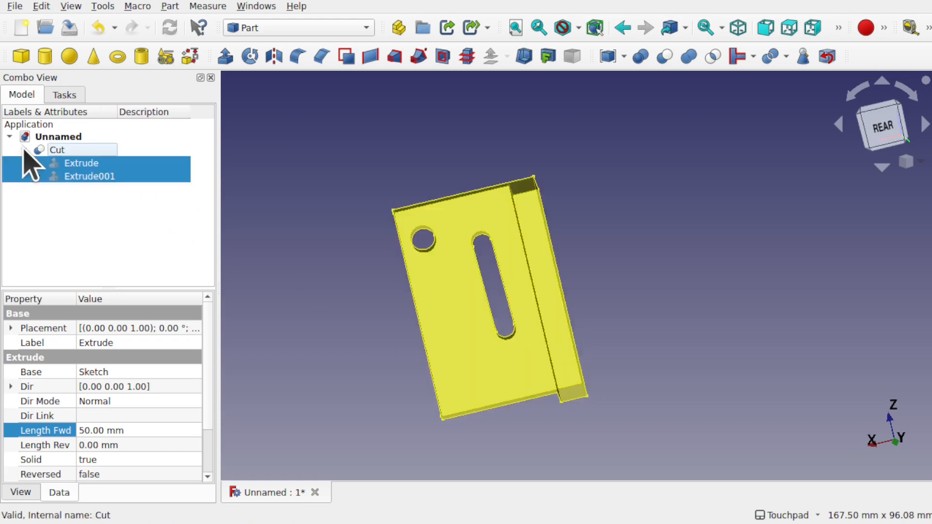
left_click(66, 216)
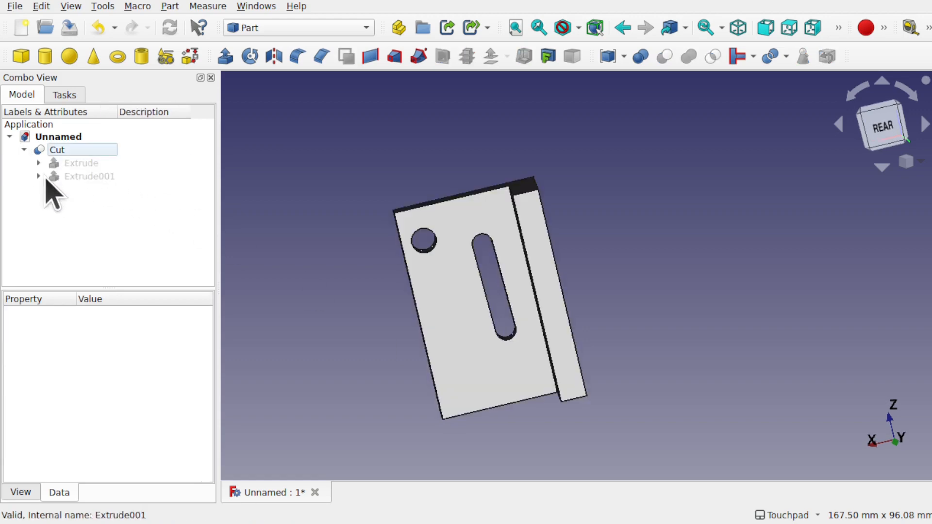
left_click(24, 150)
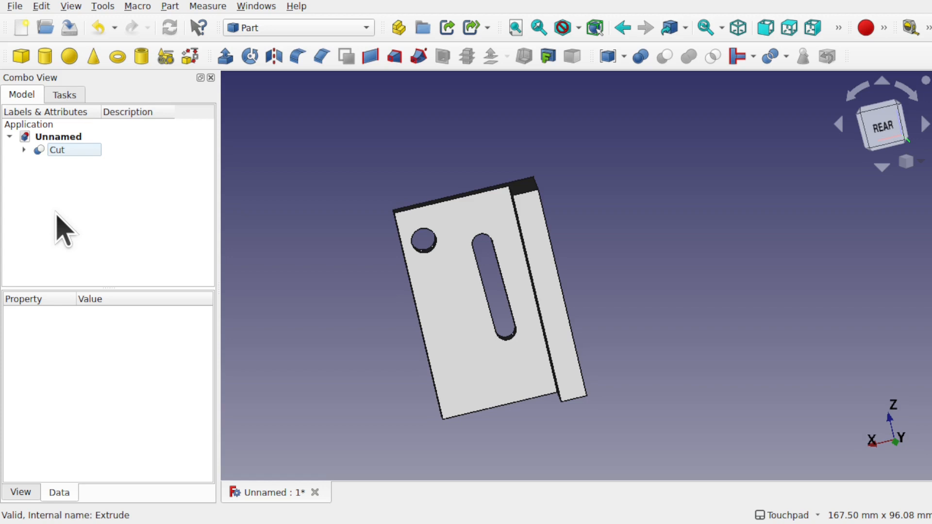
Step: Delete the cut, both extrusions and their two sketches to empty the document
left_click(59, 151)
key("Delete")
left_click(61, 150)
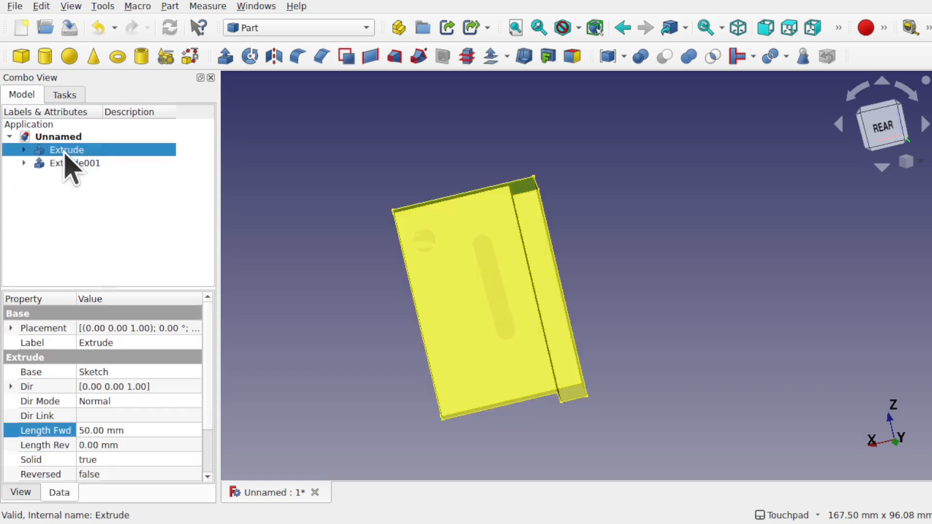
left_click(70, 163, "ctrl")
key("Delete")
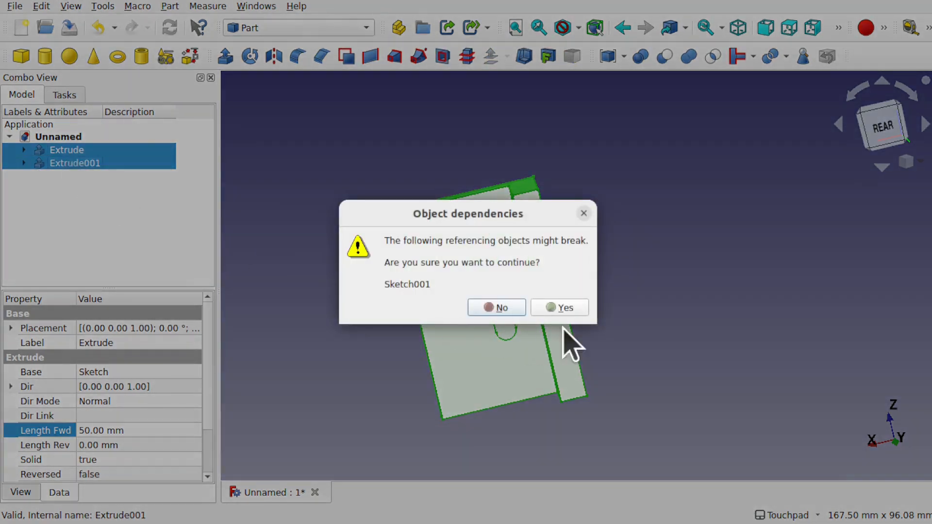
left_click(560, 307)
mouse_move(137, 195)
left_mouse_down()
mouse_move(58, 143)
mouse_move(58, 151)
left_mouse_up()
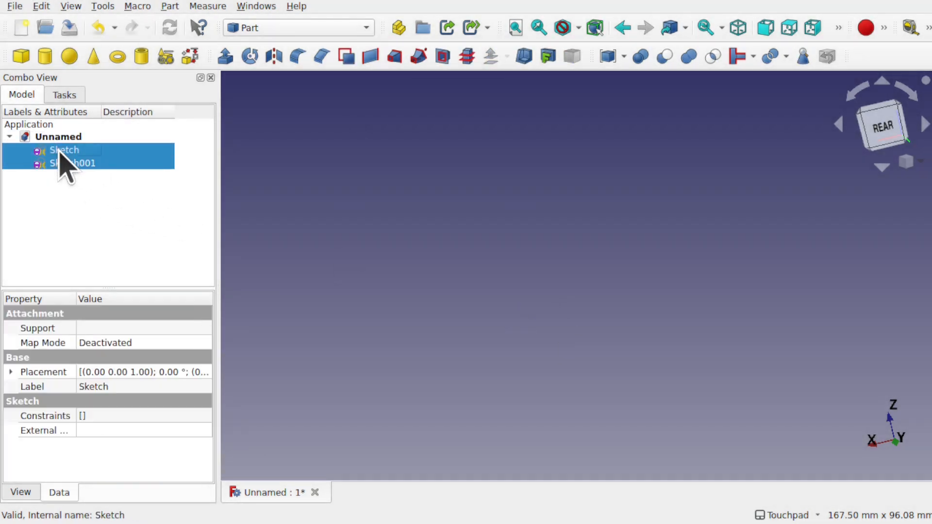
key("Delete")
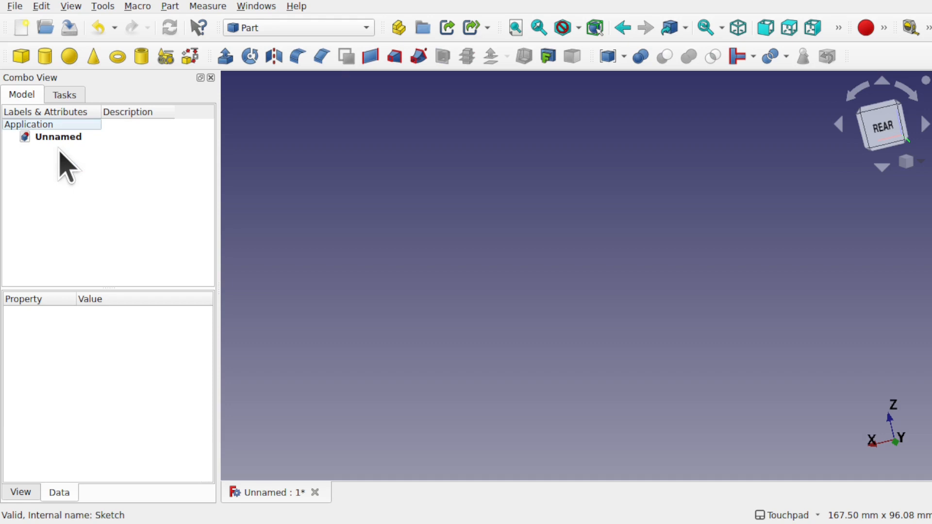
Step: Switch to the Part Design workbench, create a body and start a sketch on its XY plane
left_click(314, 28)
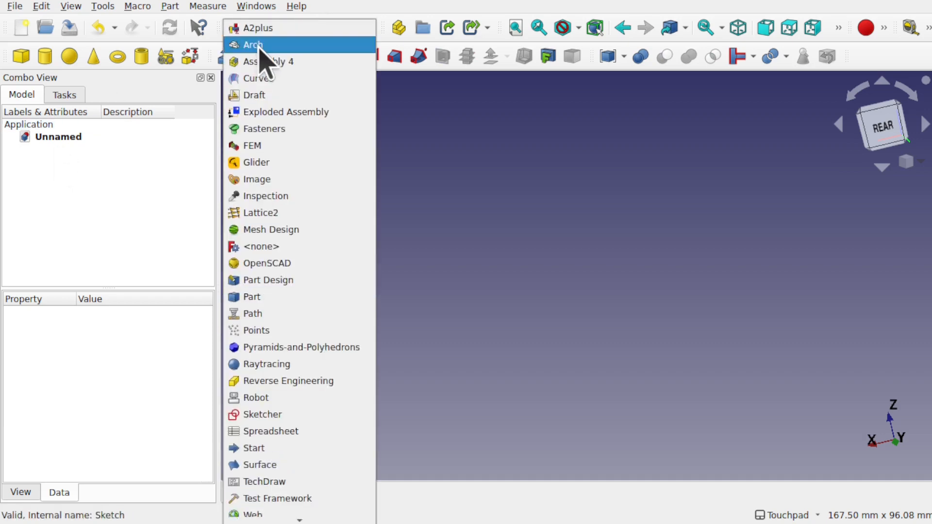
left_click(292, 284)
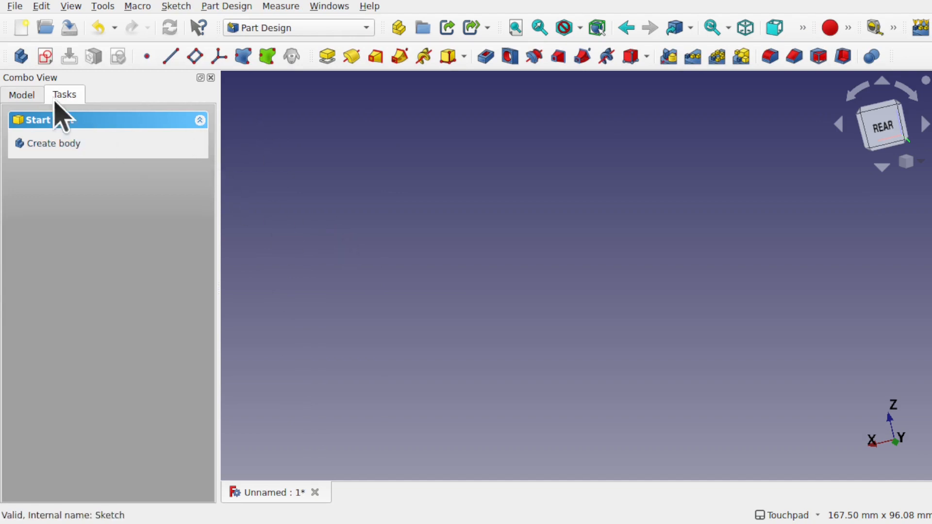
left_click(22, 58)
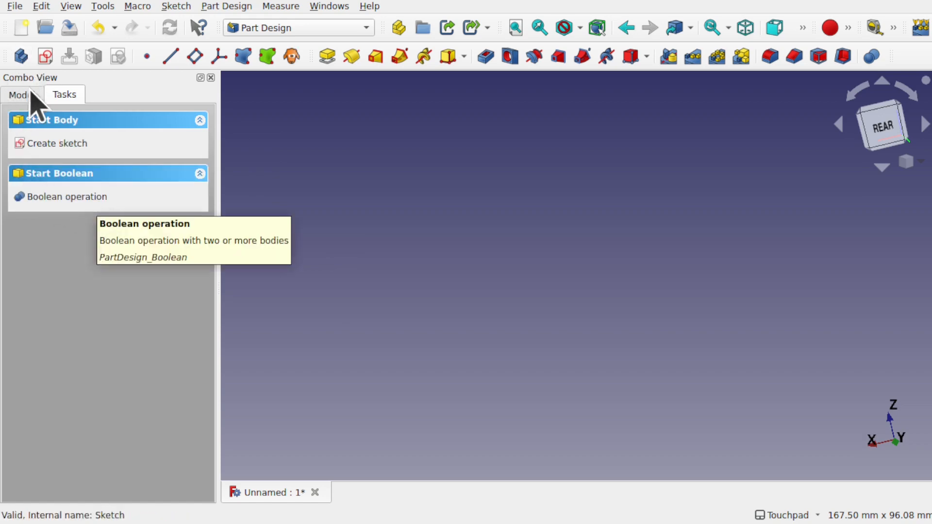
left_click(45, 56)
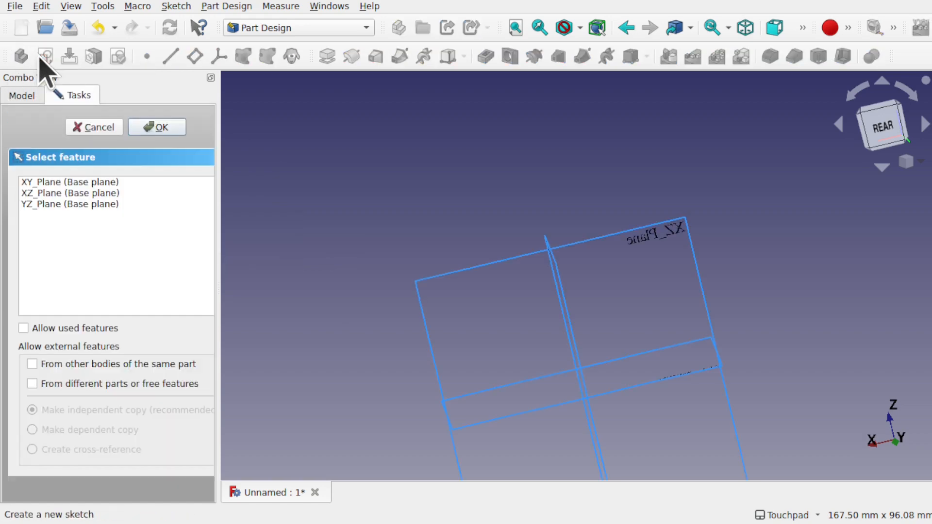
left_click(94, 182)
left_click(149, 129)
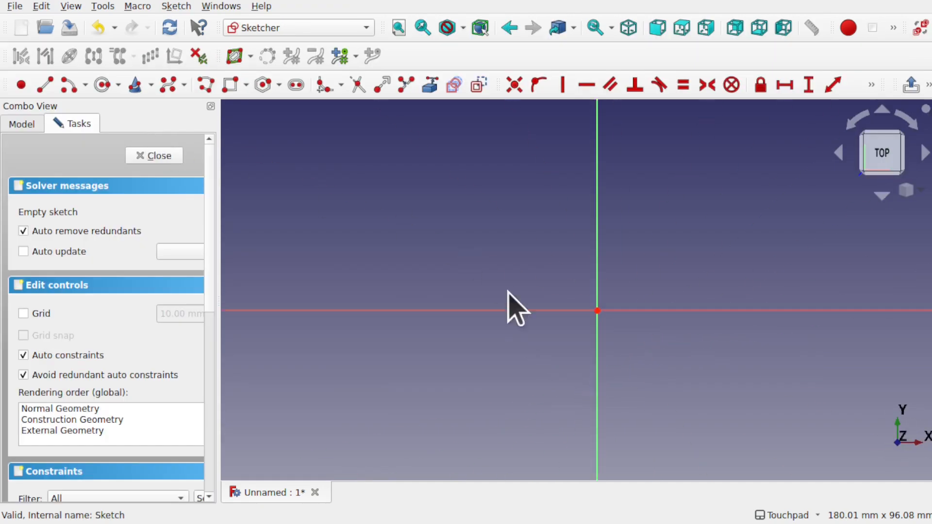
Step: Sketch a horizontal slot along the horizontal axis, straddling the origin, about 148 mm between its arc centres
scroll(487, 284, "down", 2)
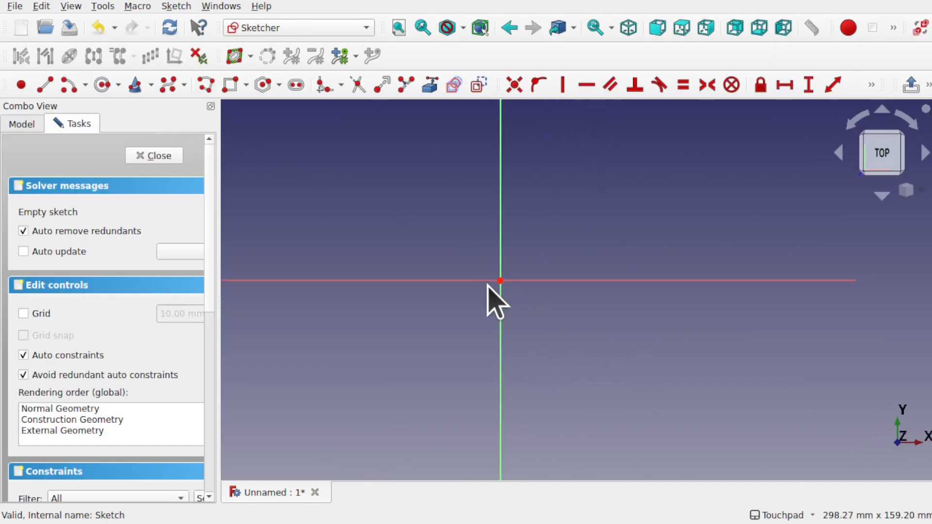
middle_click_drag(504, 298, 590, 327, "shift")
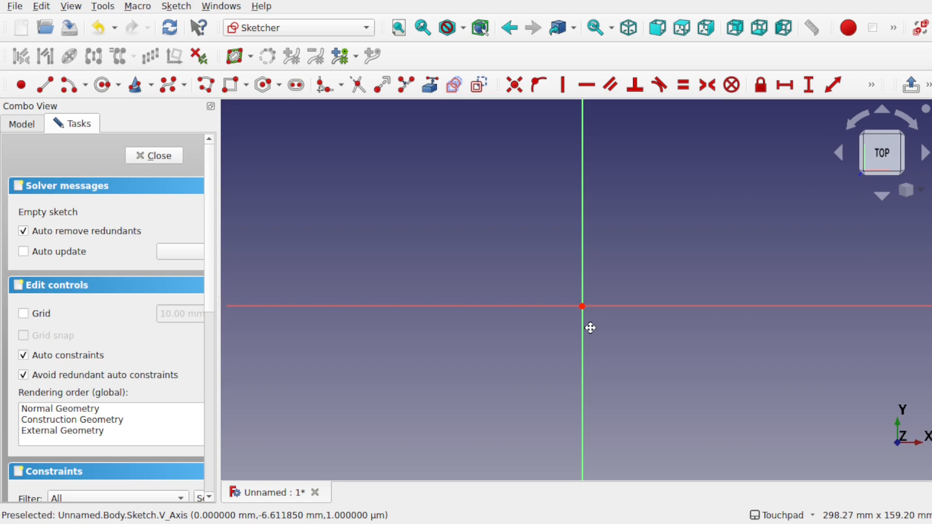
scroll(590, 328, "down", 1)
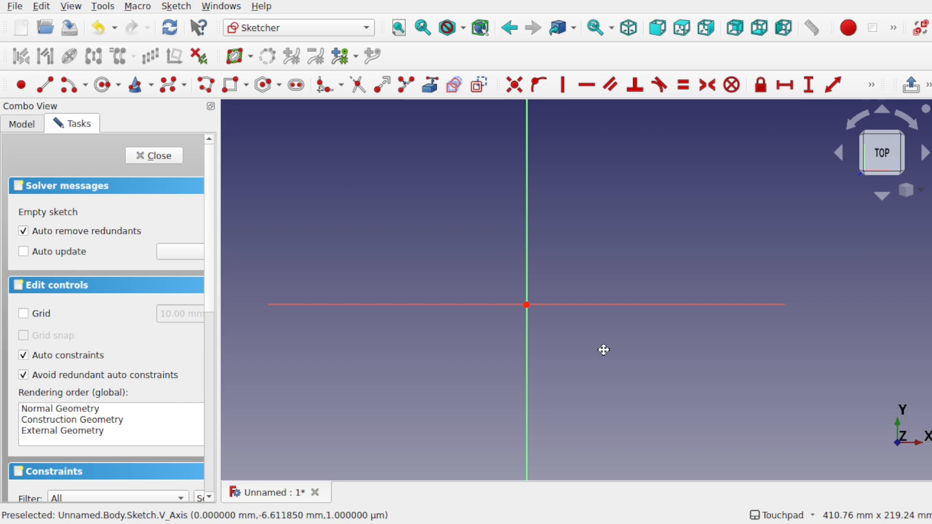
left_click(296, 85)
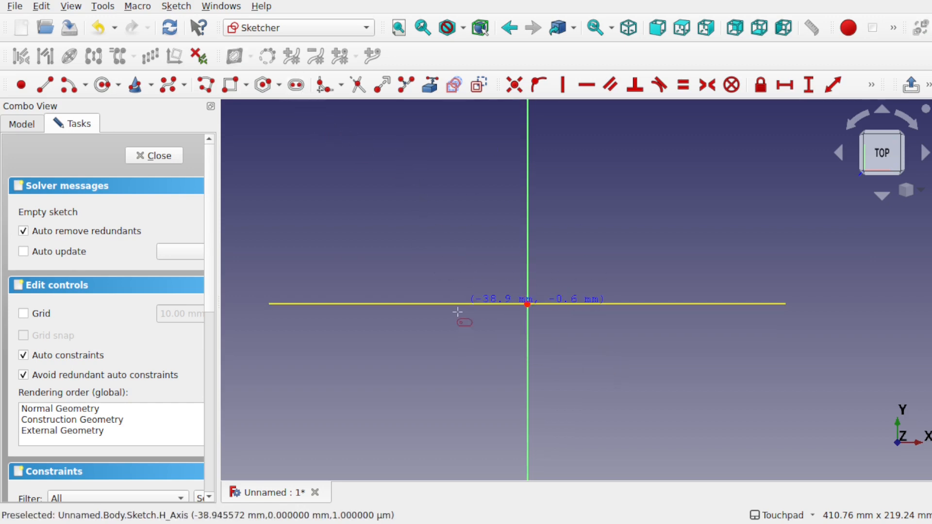
left_click(407, 304)
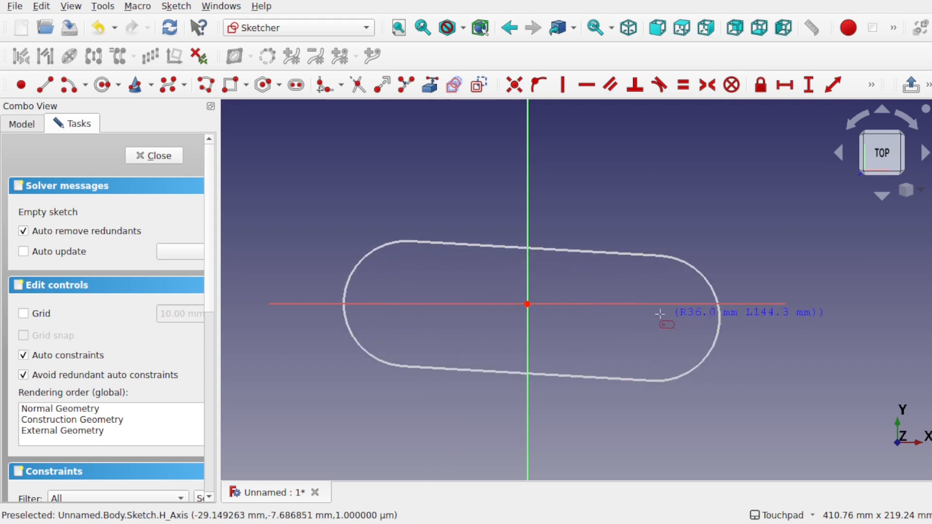
left_click(664, 304)
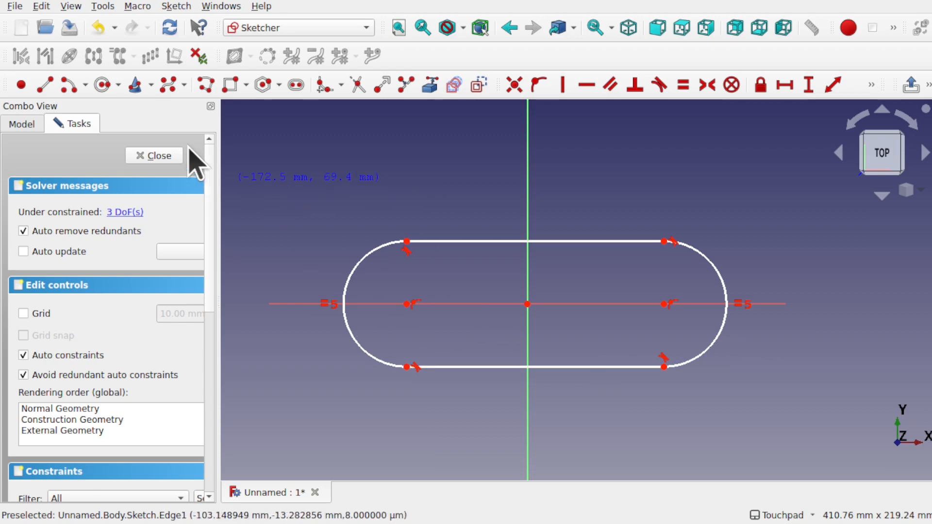
Step: Draw a rectangle about 134 by 55 mm inside the slot, between its two straight sides
left_click(231, 83)
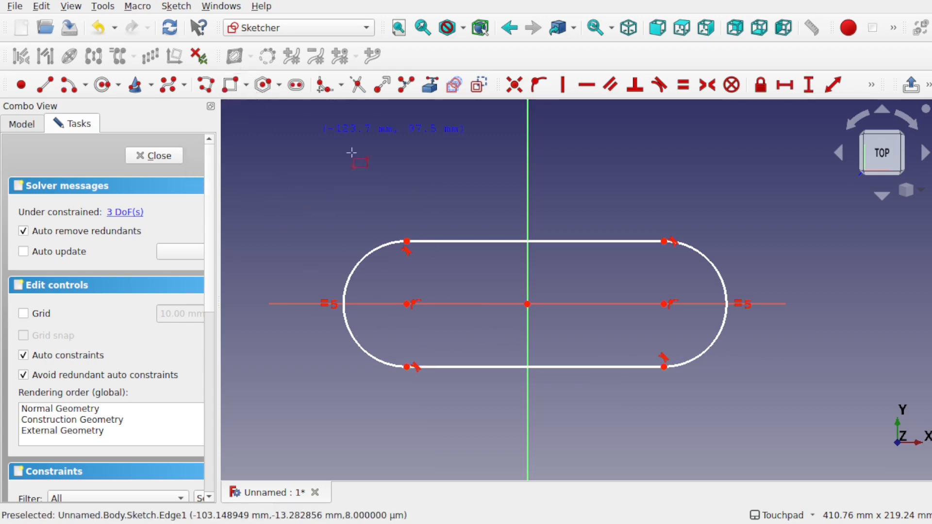
left_click(425, 253)
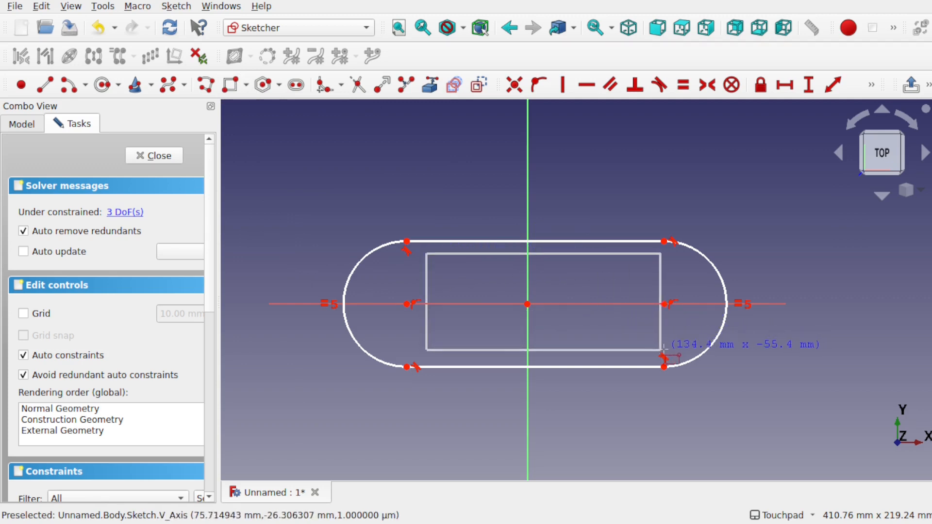
left_click(664, 352)
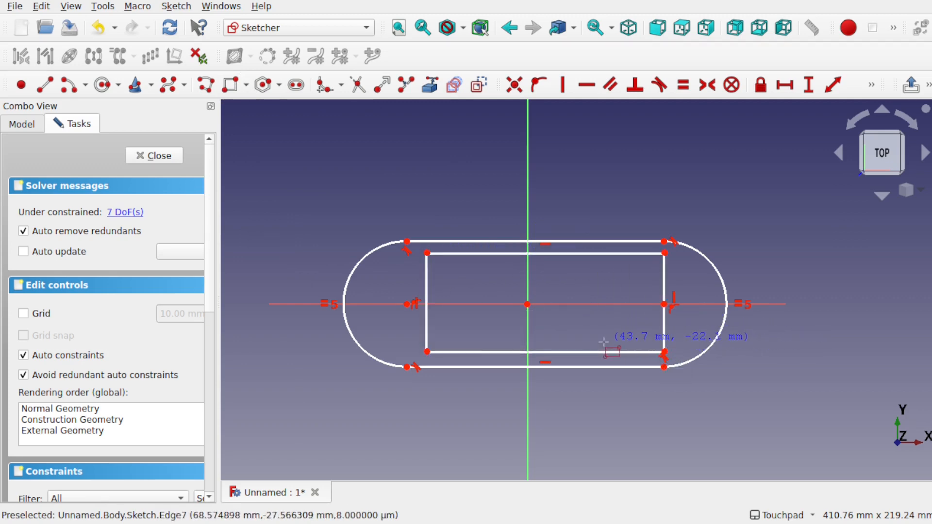
Step: Constrain the slot's arc centres onto the rectangle's vertical sides and move the rectangle's lower side slightly outward
left_click(420, 315)
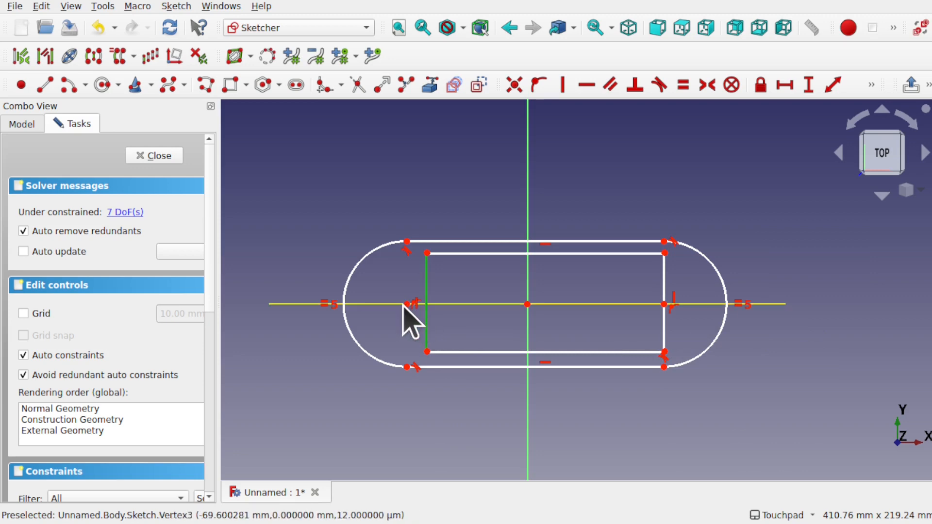
left_click(407, 304)
left_click(540, 88)
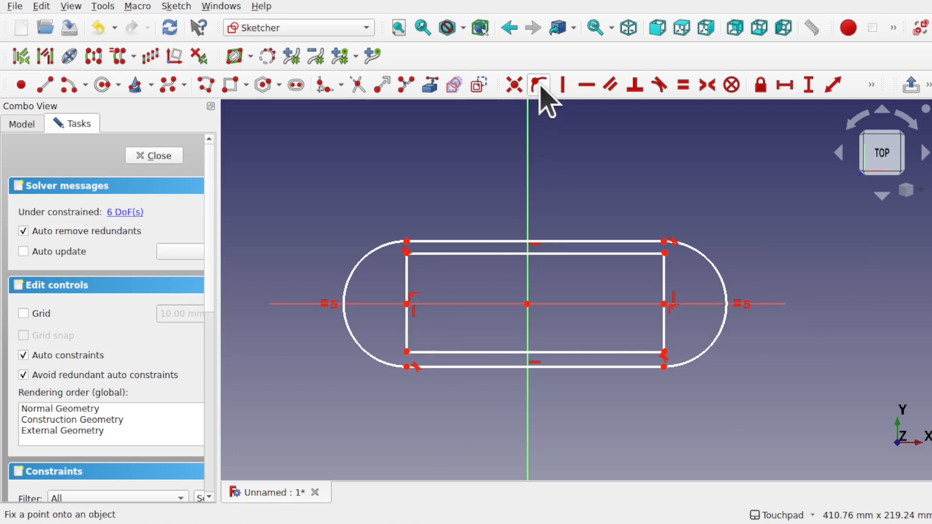
left_click(664, 332)
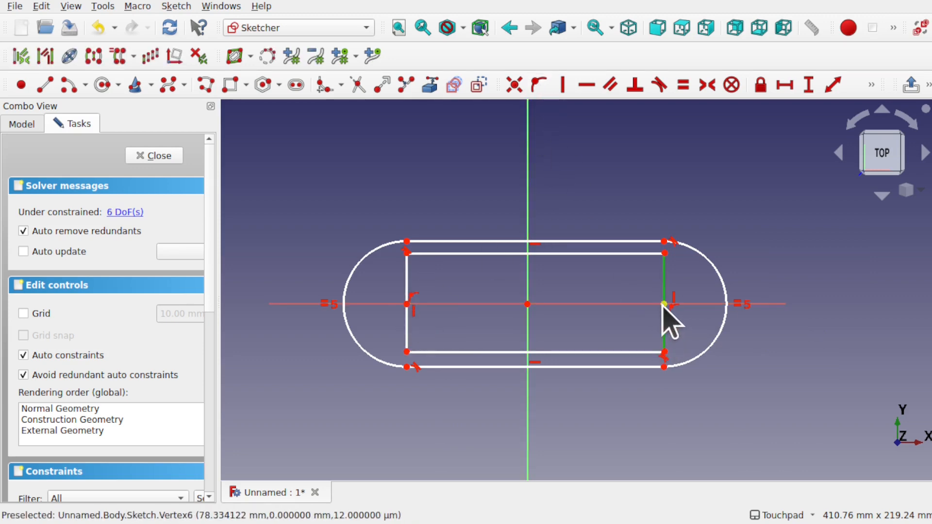
left_click(663, 304)
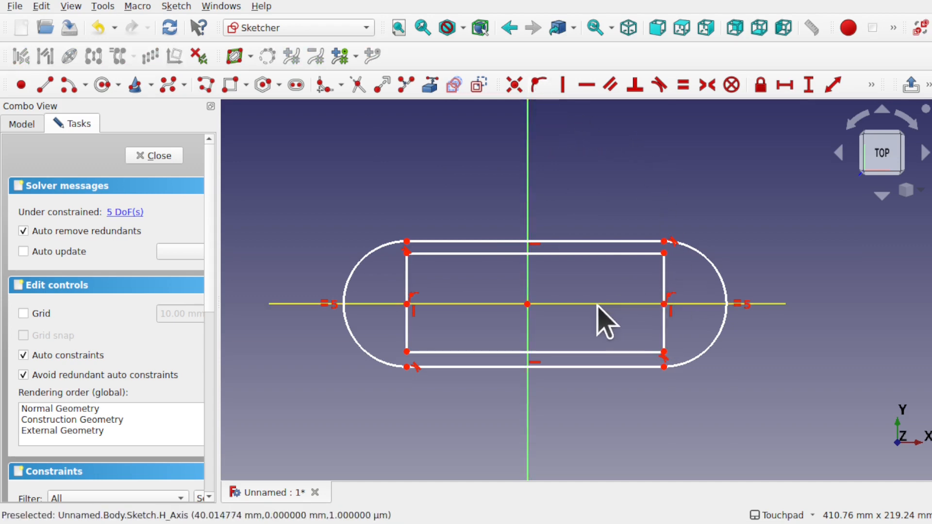
left_click_drag(570, 349, 568, 355)
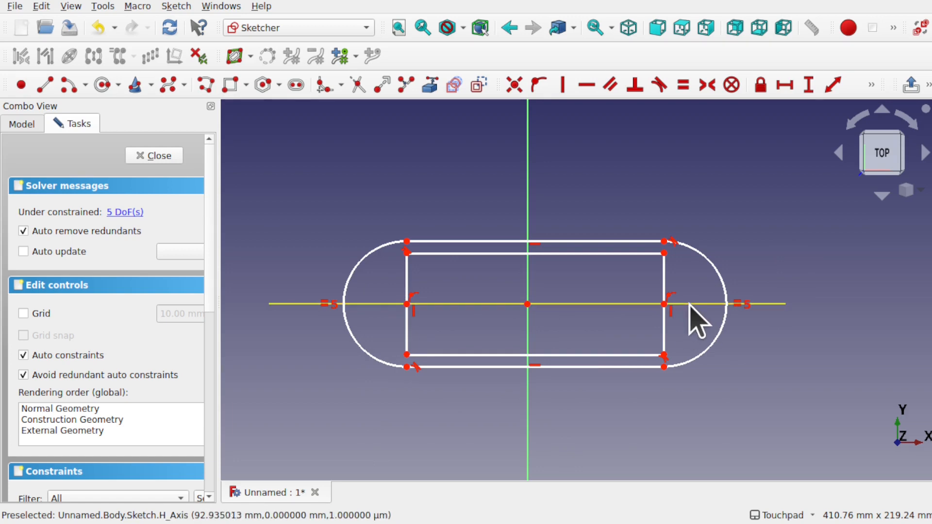
left_click(157, 156)
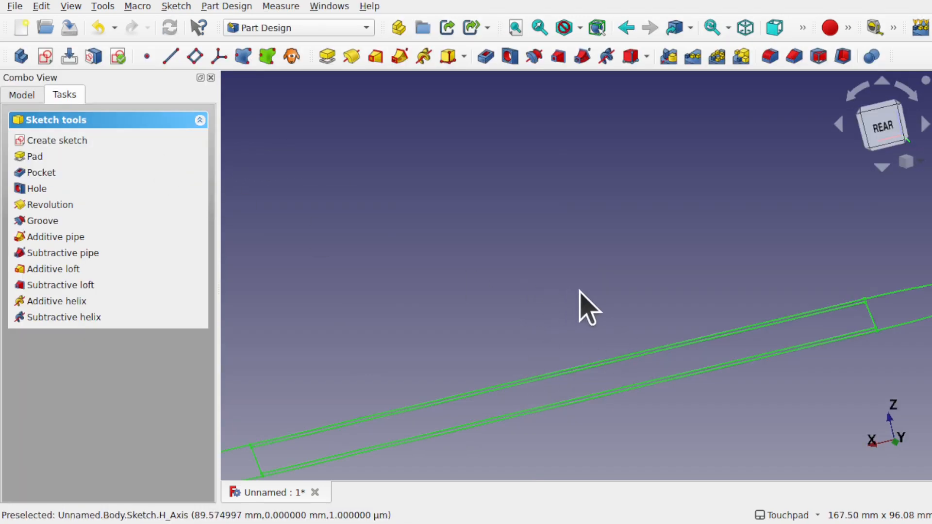
Step: Pad the slot and rectangle sketch 10 mm along the sketch normal and view the resulting plate
mouse_move(589, 300)
left_mouse_down("alt")
mouse_move(596, 346)
mouse_move(555, 385)
mouse_move(551, 291)
mouse_move(558, 313)
left_mouse_up("alt")
scroll(595, 346, "down", 3)
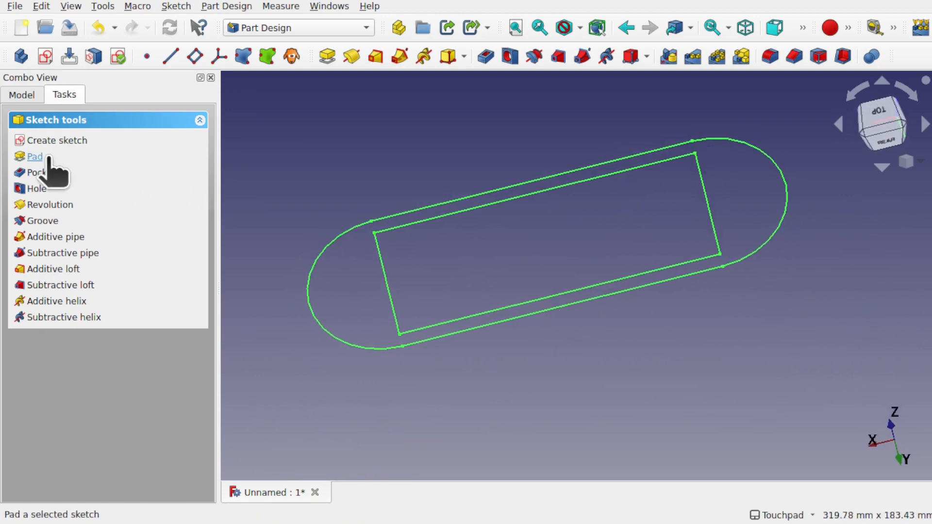
left_click(34, 157)
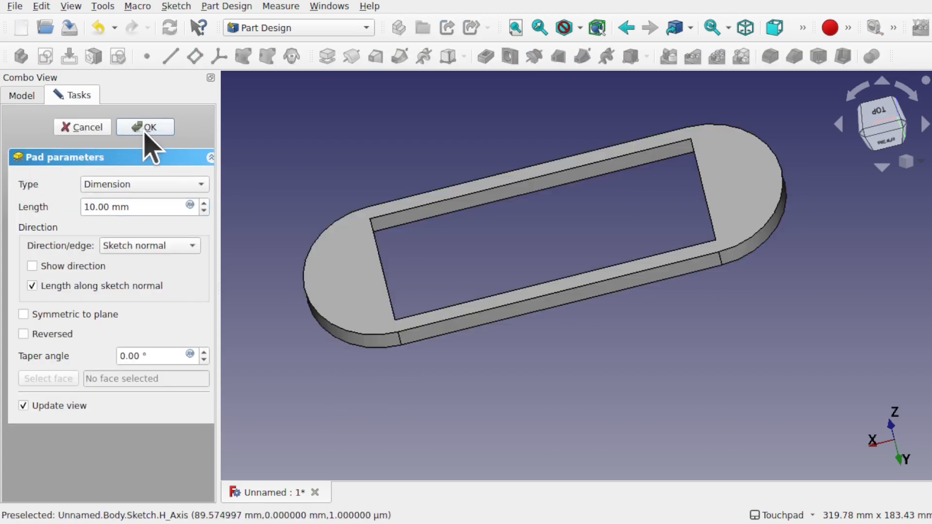
left_click(146, 128)
left_click_drag(612, 255, 509, 232, "alt")
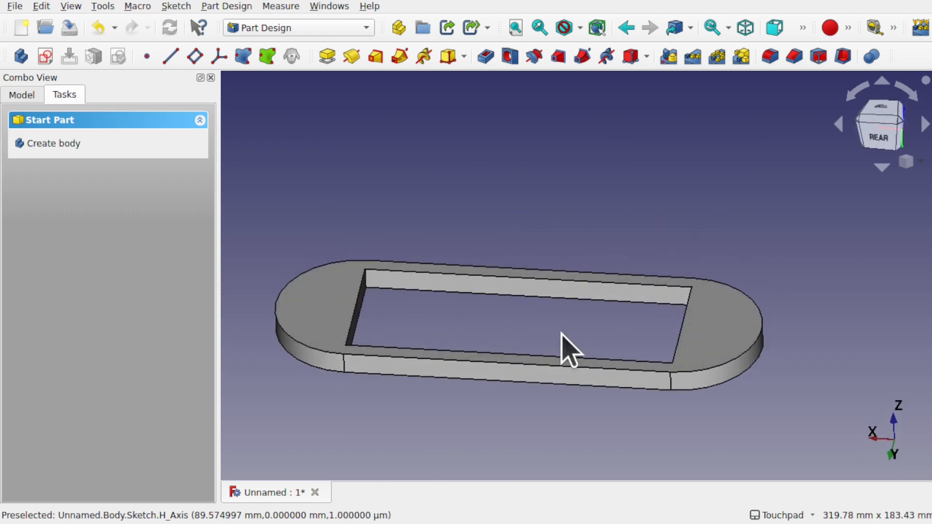
left_click_drag(724, 359, 388, 301, "alt")
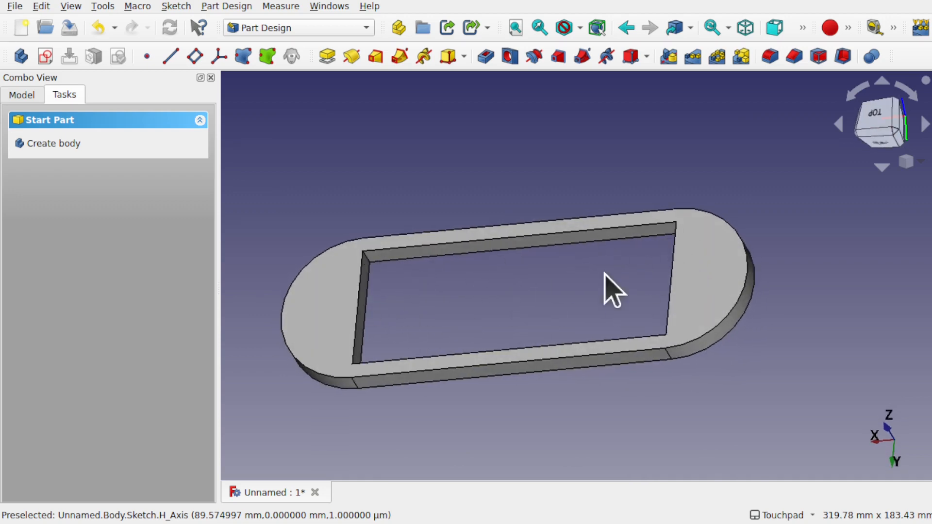
Step: Create a new sketch on the flat underside face of the slot-shaped plate
left_click_drag(576, 324, 564, 224, "alt")
left_click_drag(520, 291, 510, 285, "alt")
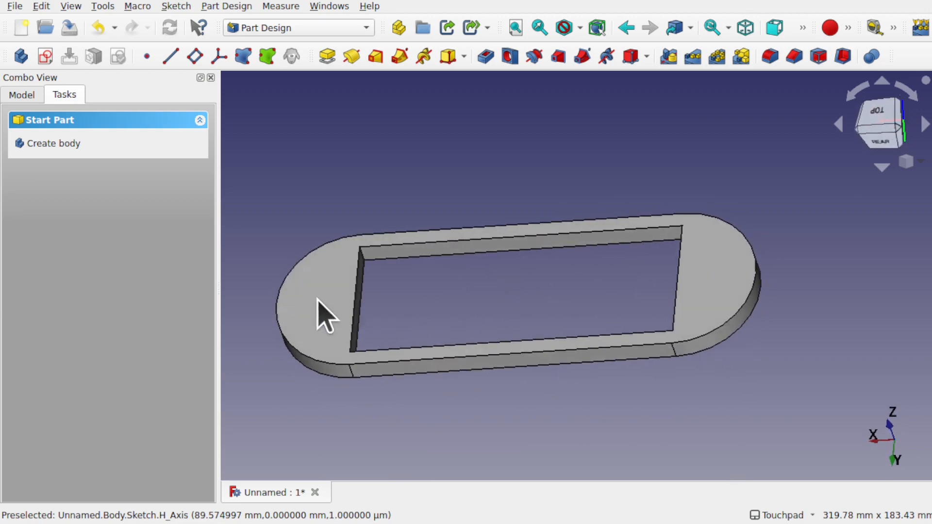
left_click_drag(406, 291, 526, 185, "alt")
left_click(334, 265)
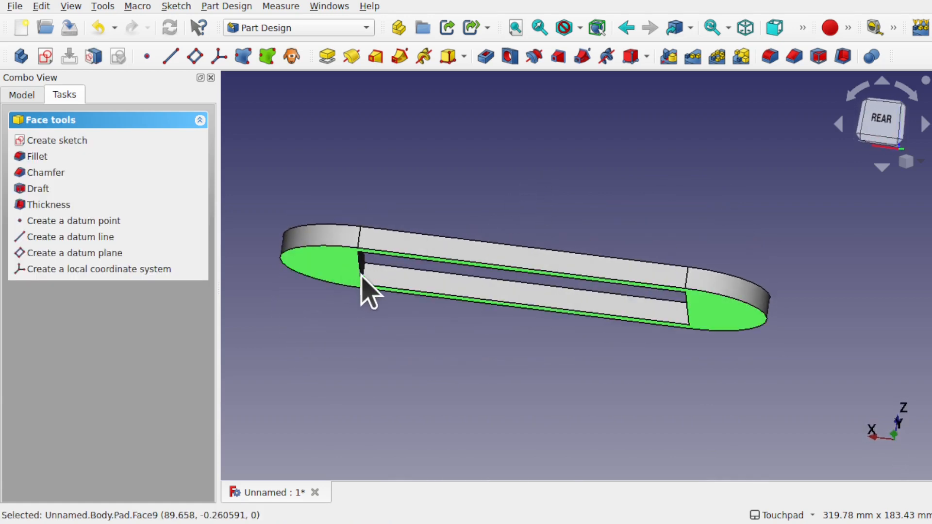
left_click_drag(359, 266, 380, 304, "alt")
mouse_move(369, 245)
left_mouse_down("alt")
mouse_move(492, 249)
mouse_move(493, 171)
mouse_move(432, 187)
left_mouse_up("alt")
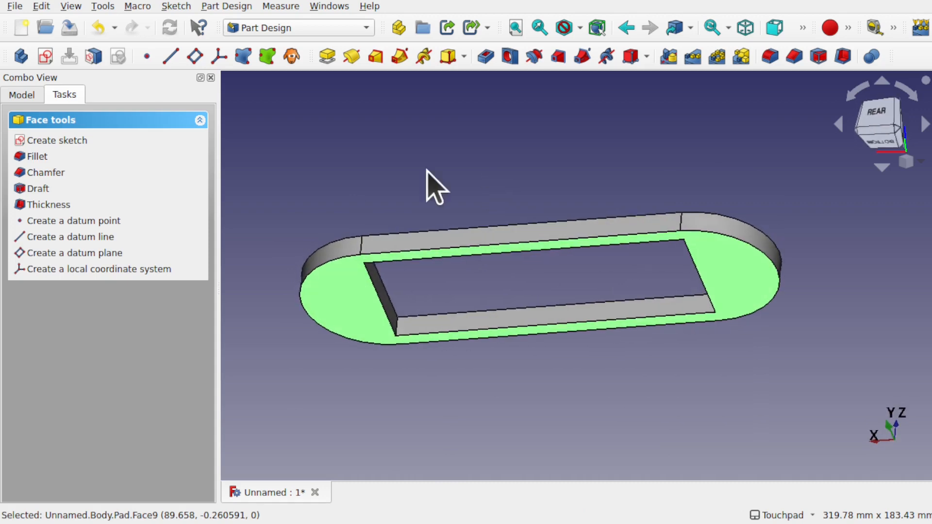
left_click(45, 57)
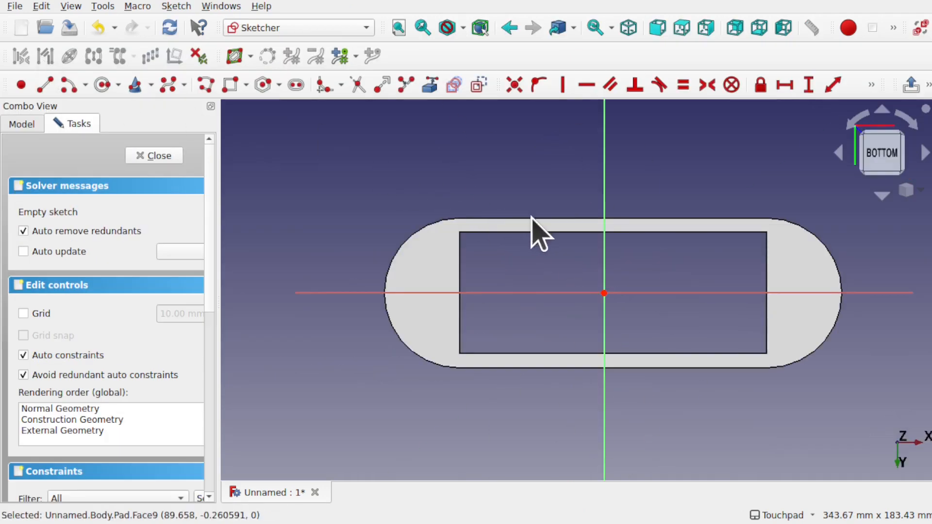
mouse_move(509, 224)
left_mouse_down("shift")
mouse_move(558, 291)
mouse_move(558, 251)
left_mouse_up("shift")
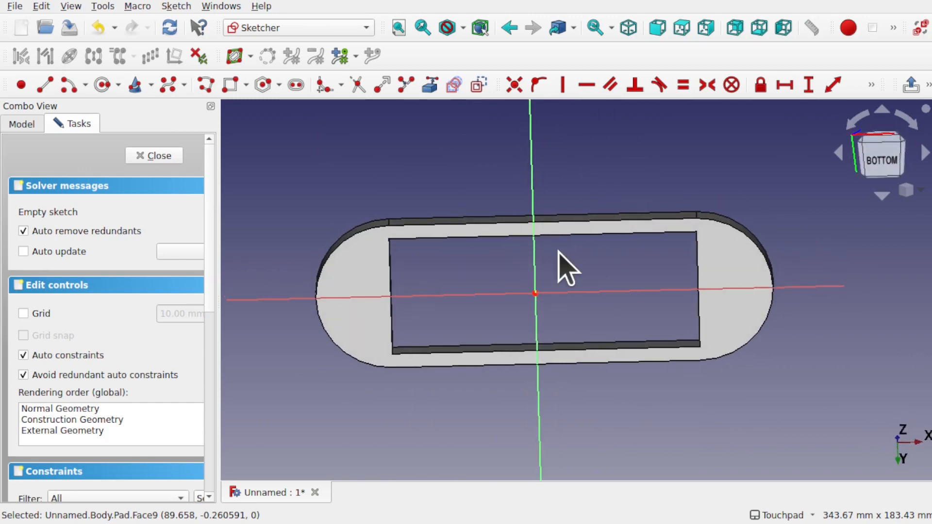
Step: Draw a thin horizontal rectangle along the horizontal axis, spanning the plate's opening and slightly overlapping the plate at both ends
left_click(231, 88)
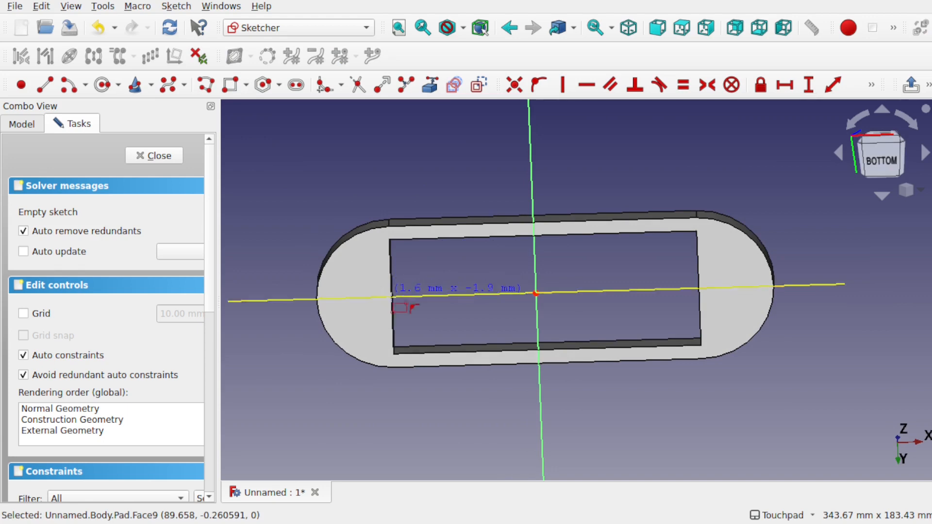
left_click(391, 290)
left_click(708, 292)
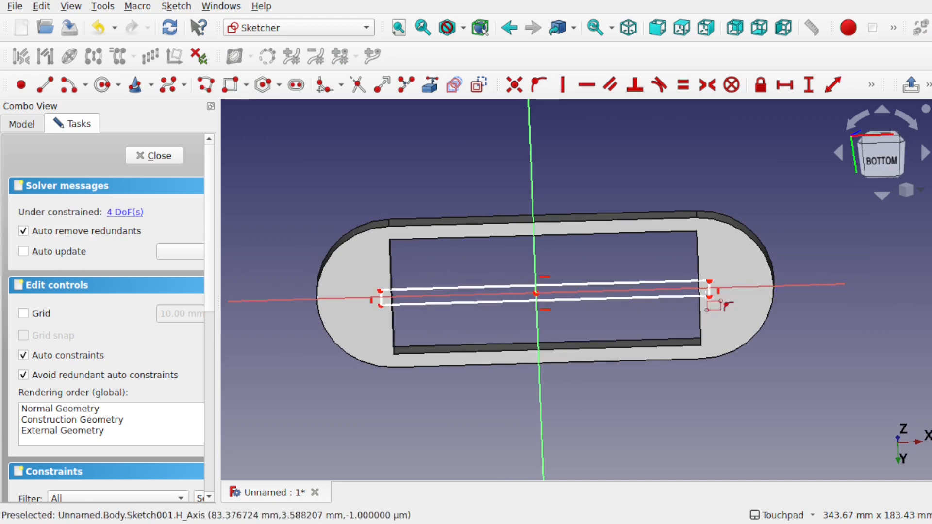
key("5")
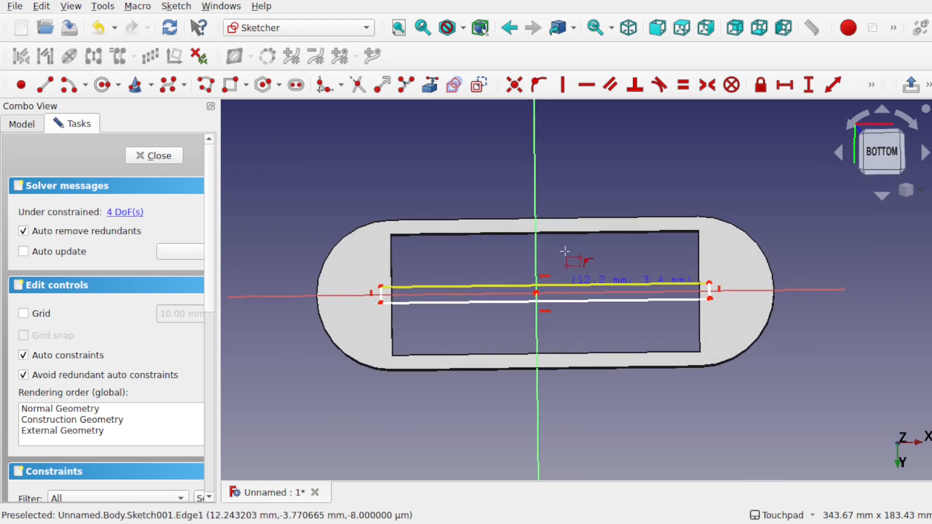
key("Escape")
Step: Constrain the thin rectangle's two left corners symmetric about the horizontal axis and finish the sketch
scroll(386, 304, "up", 3)
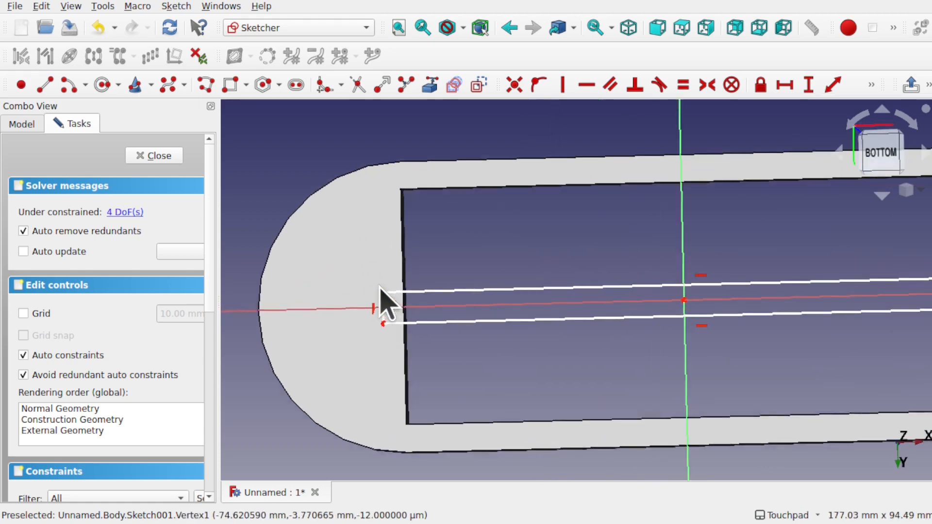
scroll(380, 287, "up", 1)
left_click(383, 325)
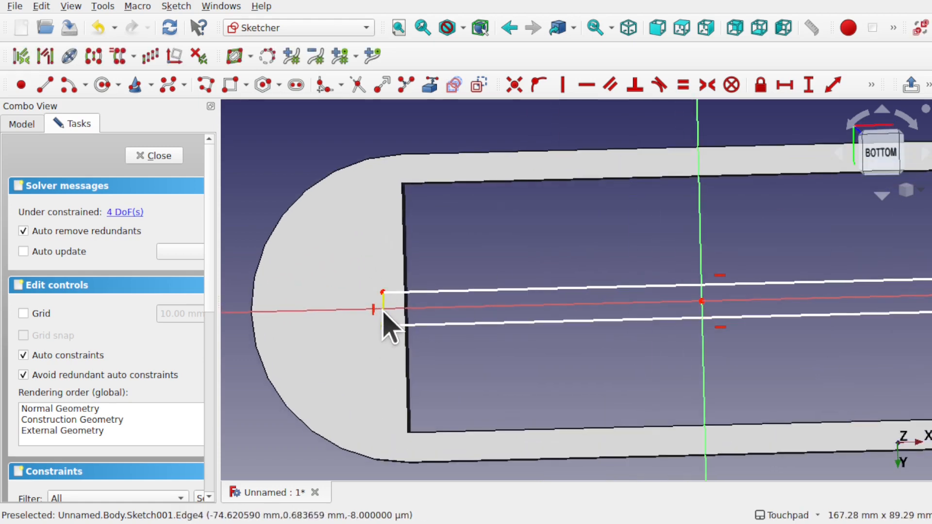
left_click(382, 293)
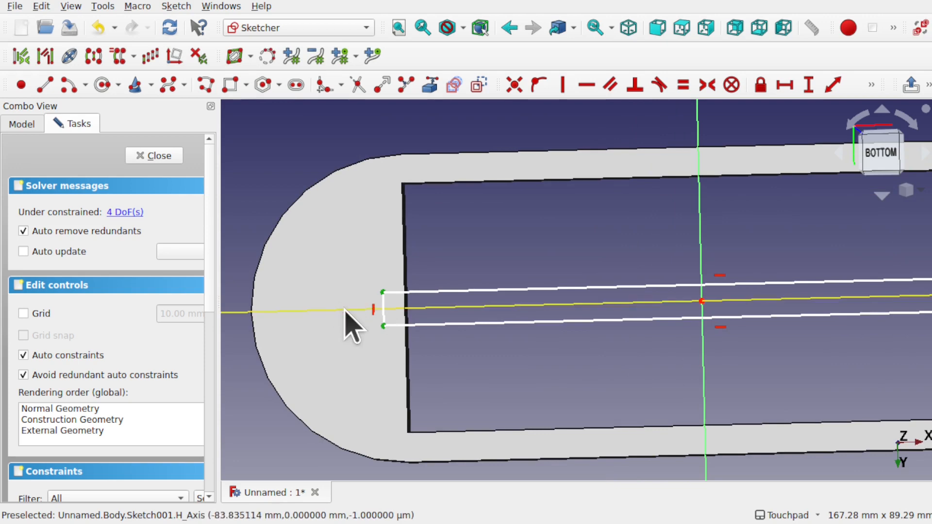
left_click(343, 309)
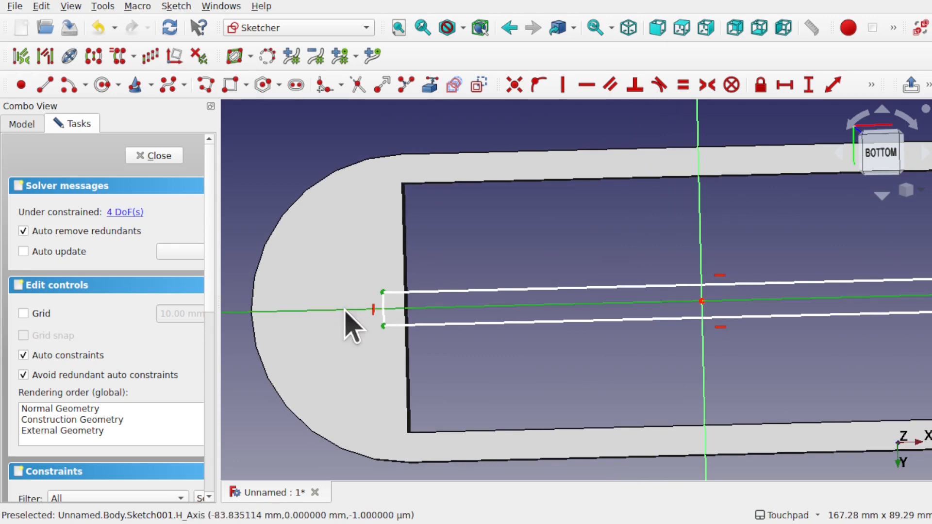
left_click(707, 85)
left_click(153, 156)
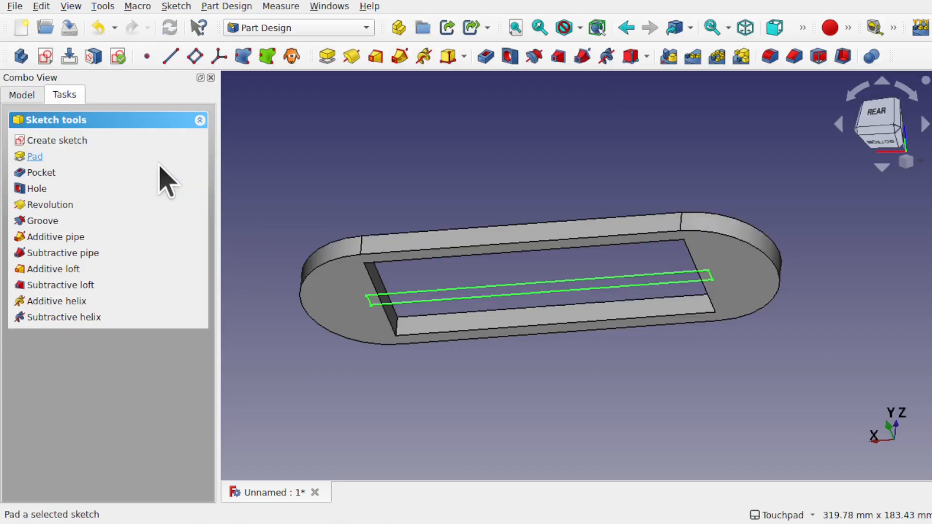
Step: Pad the thin rectangle 14 mm along the sketch normal in the reversed direction, forming a bar across the opening
left_click(327, 56)
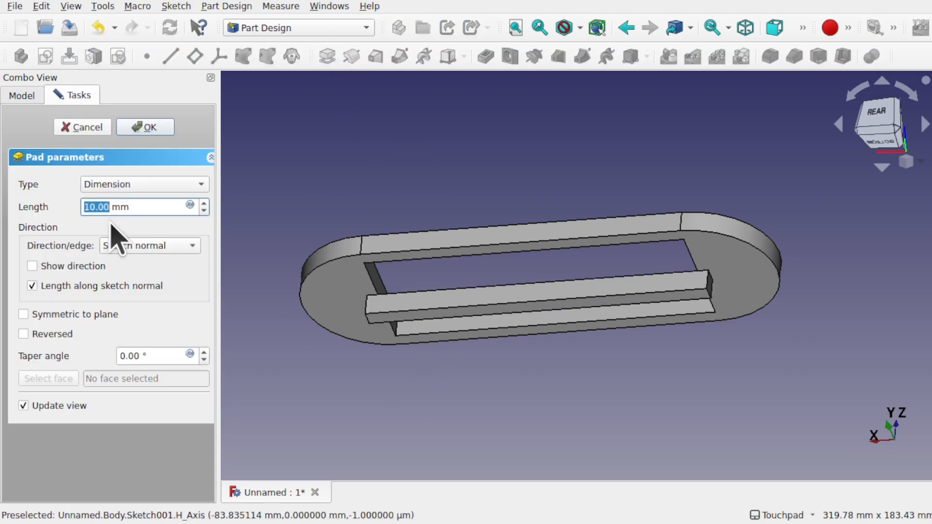
left_click(39, 335)
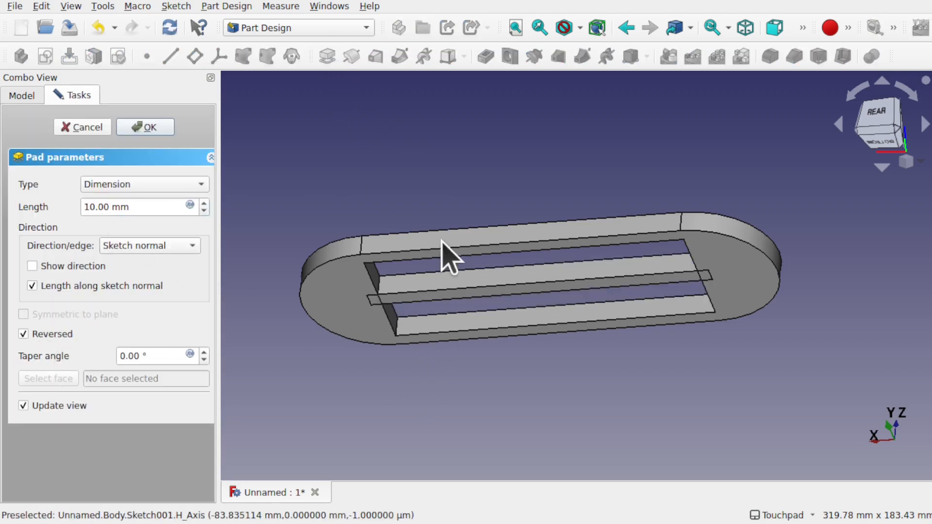
left_click_drag(443, 254, 235, 386, "alt")
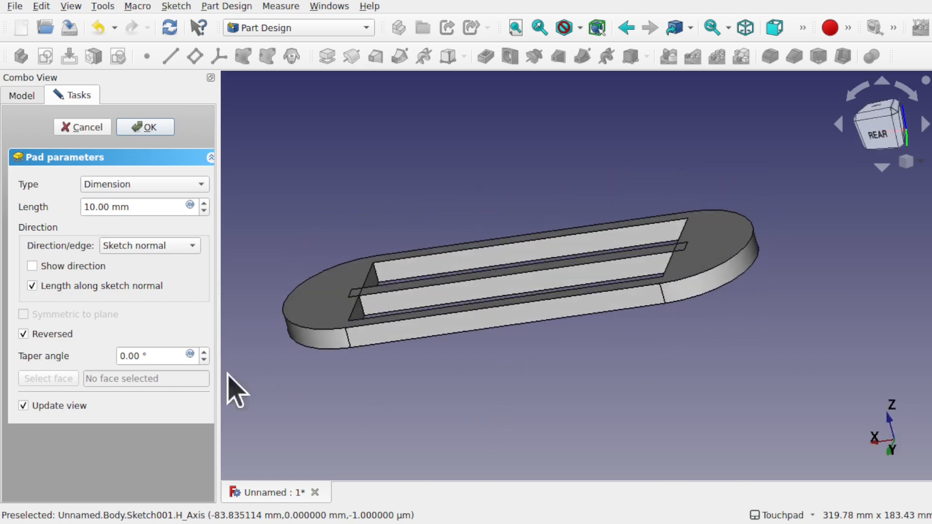
left_click(203, 203)
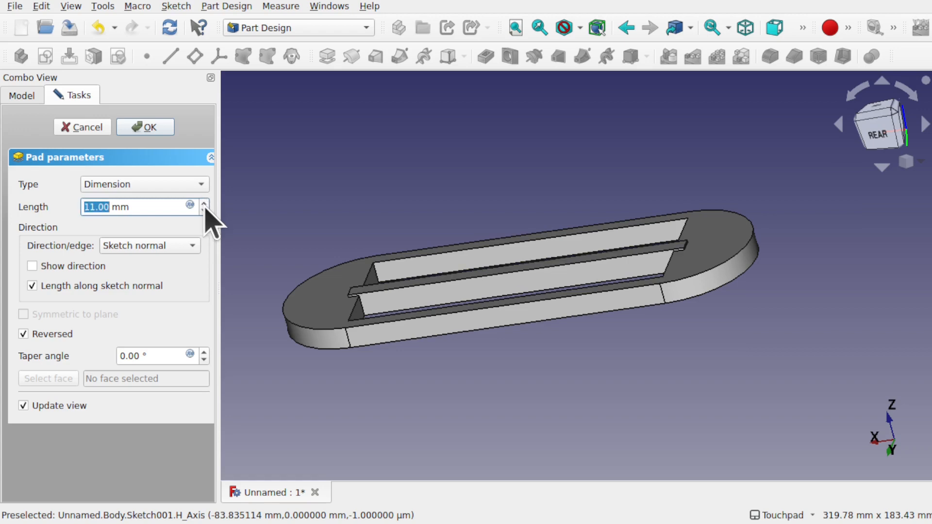
left_click(204, 203)
left_click(204, 204)
left_click(204, 204)
left_click_drag(368, 275, 400, 334, "alt")
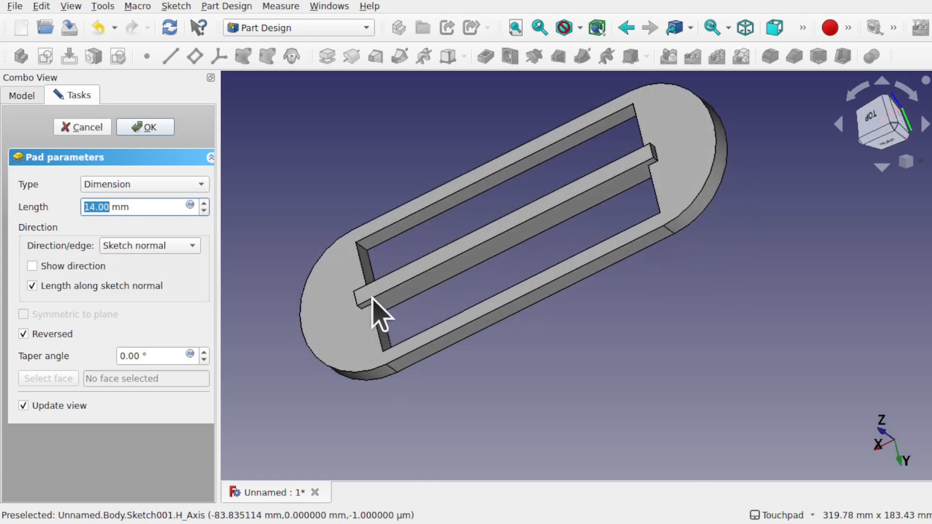
left_click_drag(399, 291, 474, 265, "alt")
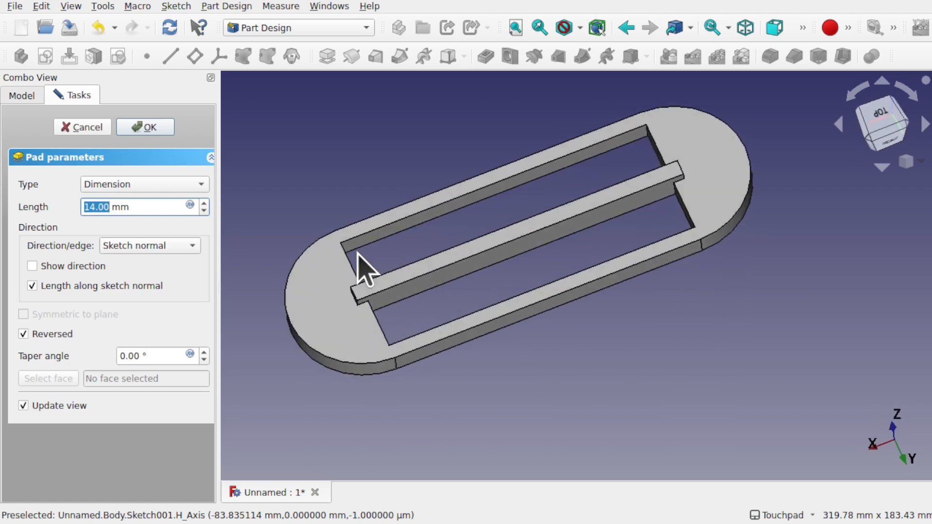
left_click(148, 128)
Step: Create a new sketch on the underside face of the plate with the crossbar
left_click_drag(499, 243, 587, 288, "alt")
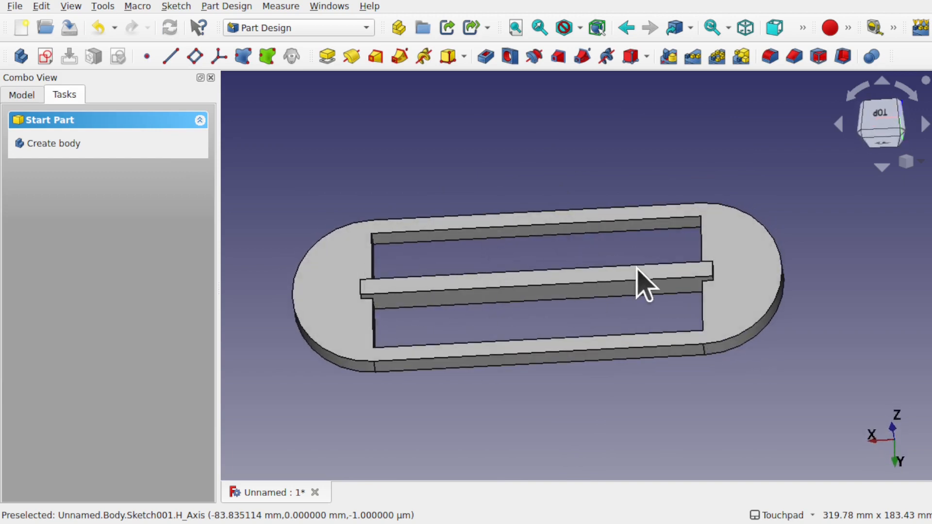
left_click_drag(520, 266, 522, 304, "alt")
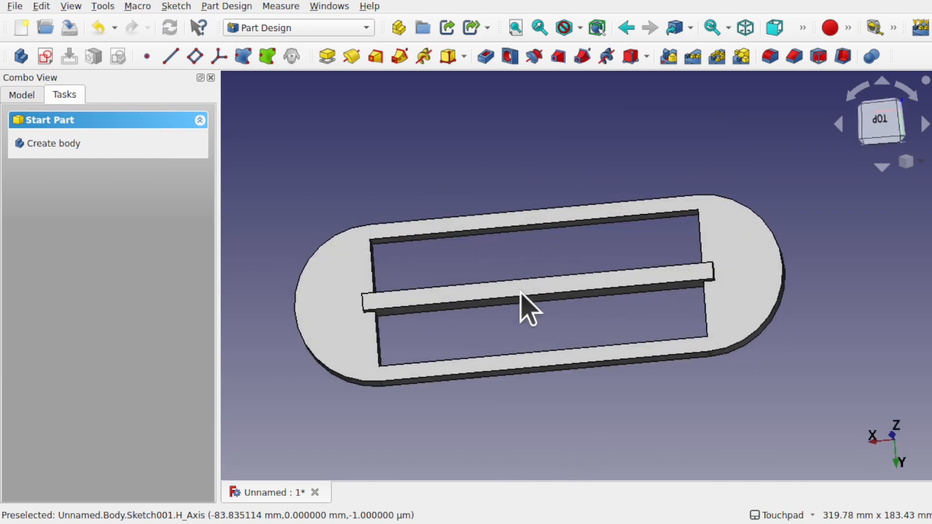
left_click(25, 95)
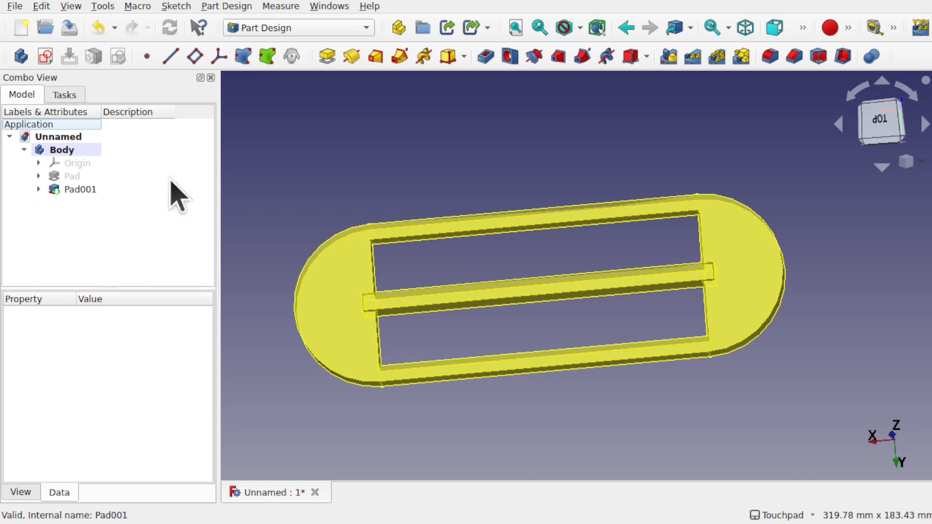
left_click_drag(505, 245, 493, 264, "alt")
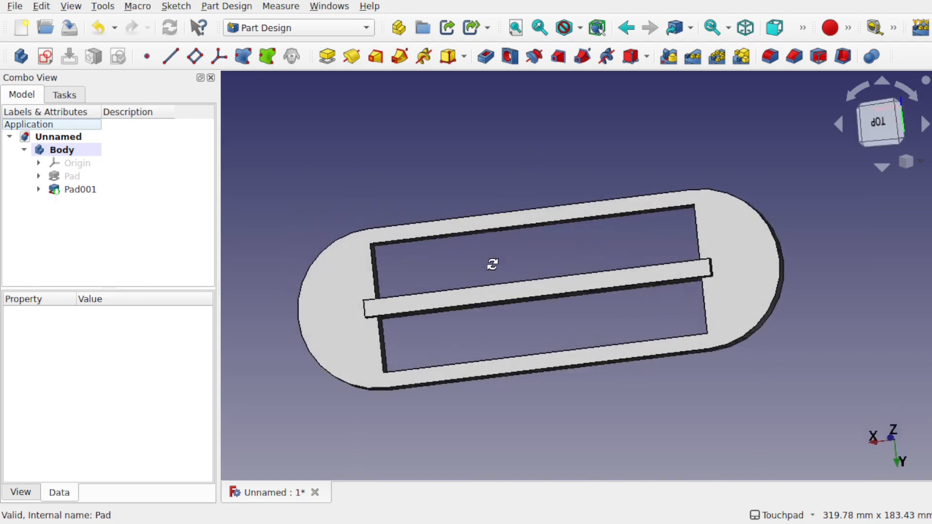
left_click(352, 281)
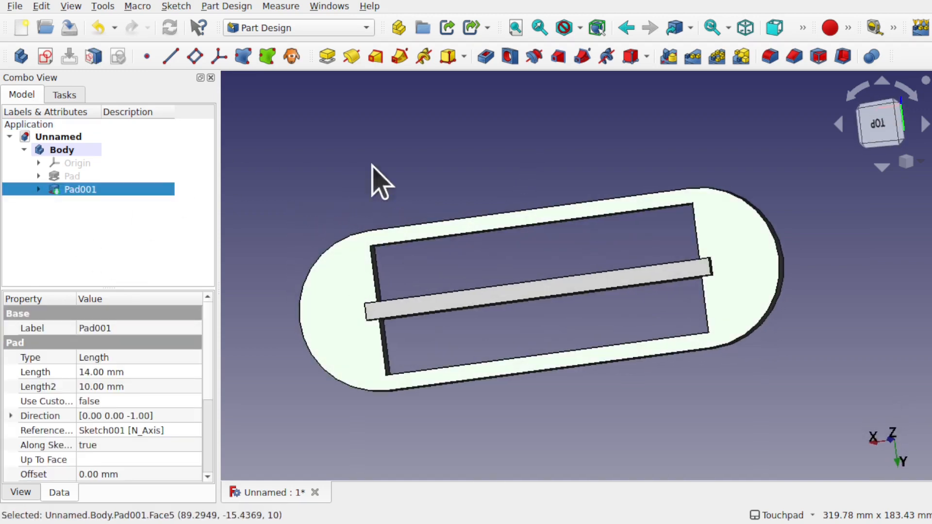
left_click_drag(500, 226, 527, 78, "alt")
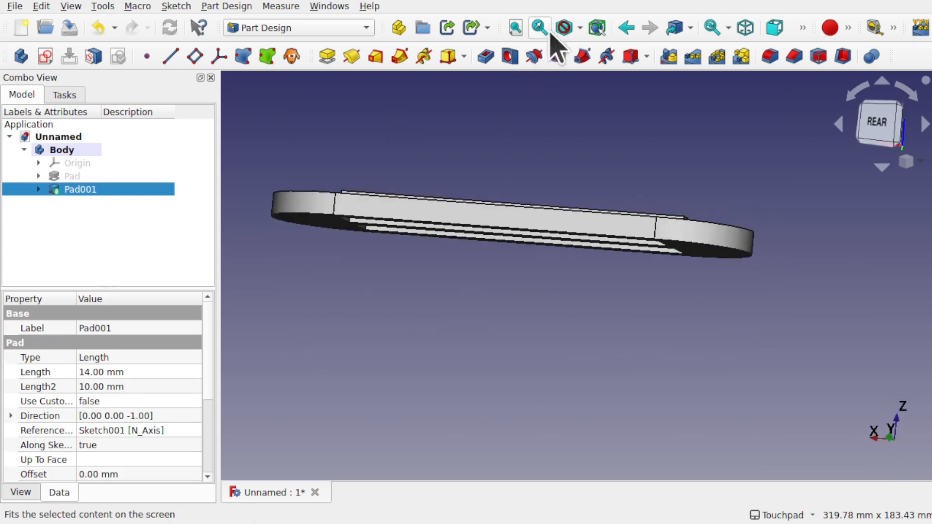
left_click_drag(516, 265, 526, 179, "alt")
left_click(331, 192)
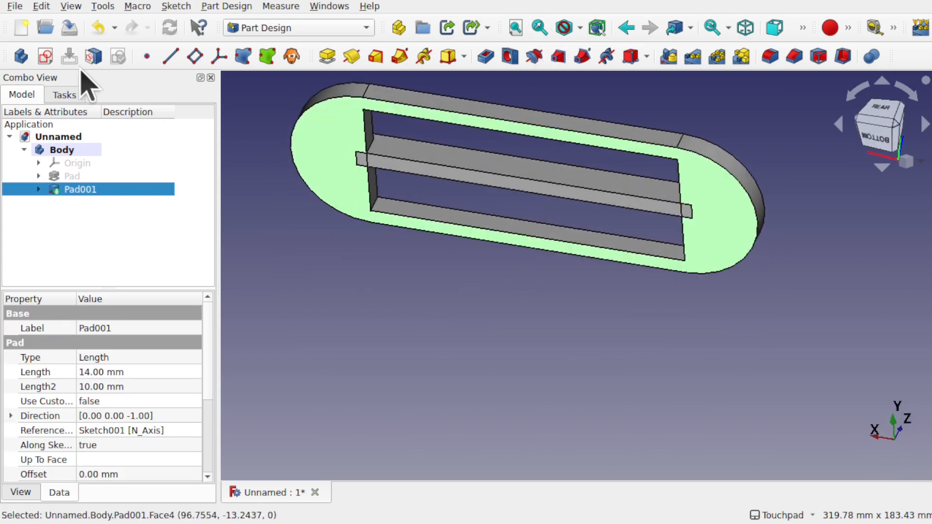
left_click(46, 57)
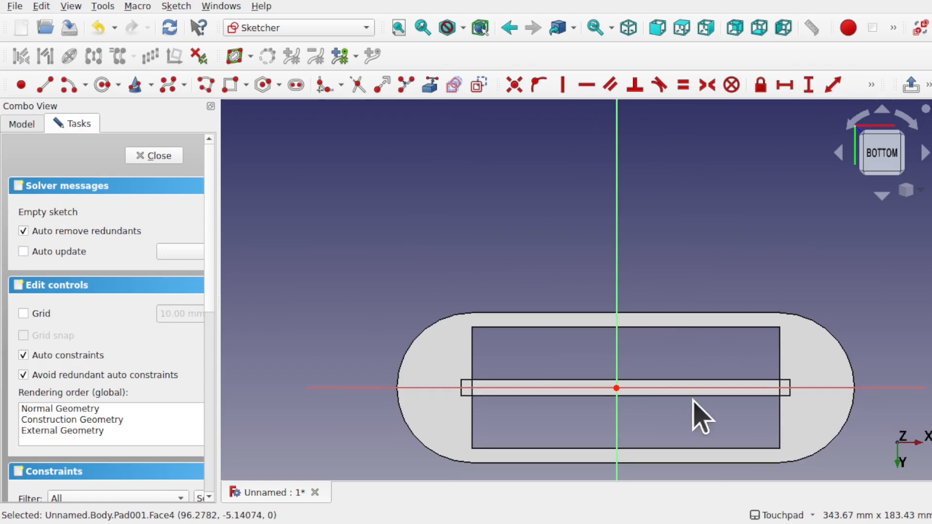
left_click_drag(692, 398, 618, 316, "shift")
scroll(570, 314, "up", 4)
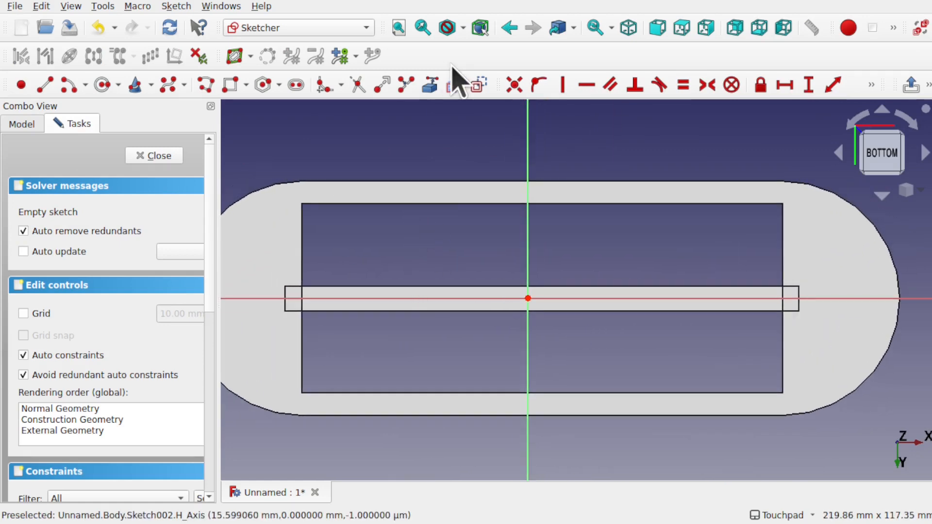
Step: Project the opening's upper long edge and the crossbar's upper long edge into the sketch as external geometry
left_click(434, 81)
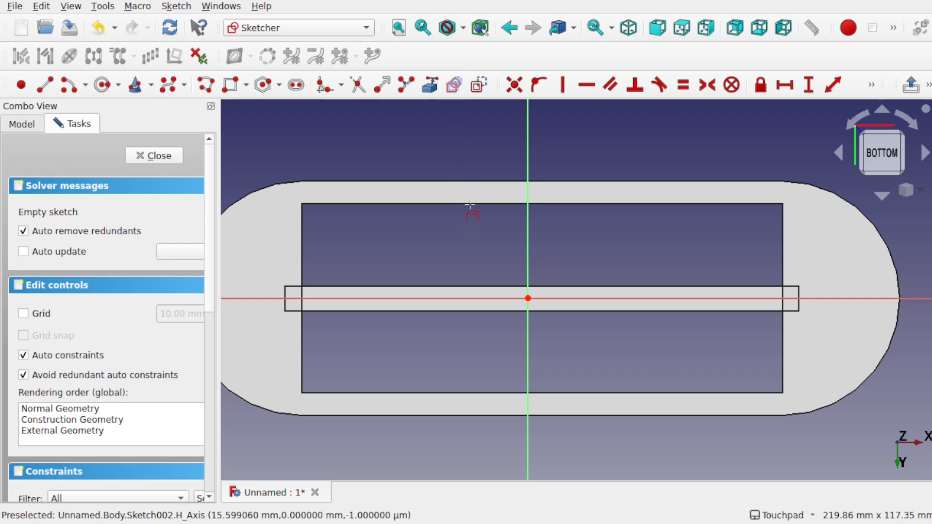
left_click(469, 204)
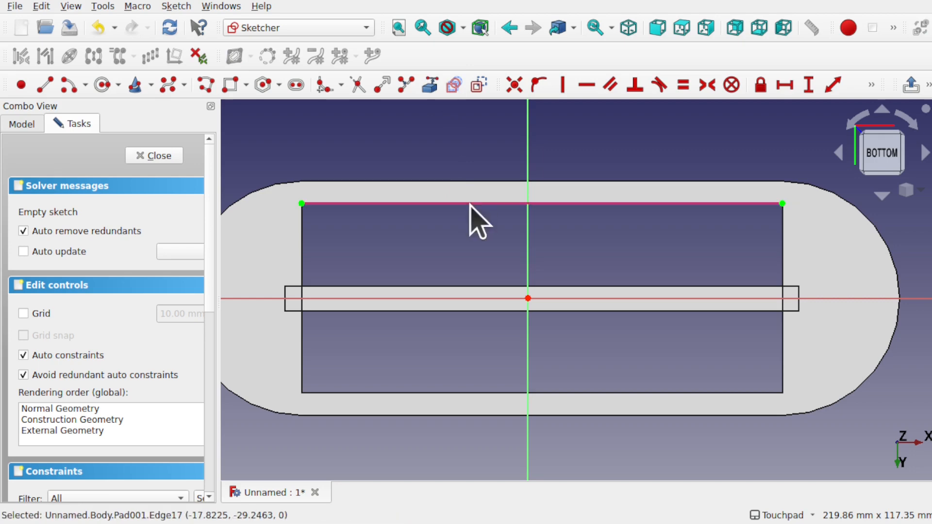
left_click(470, 286)
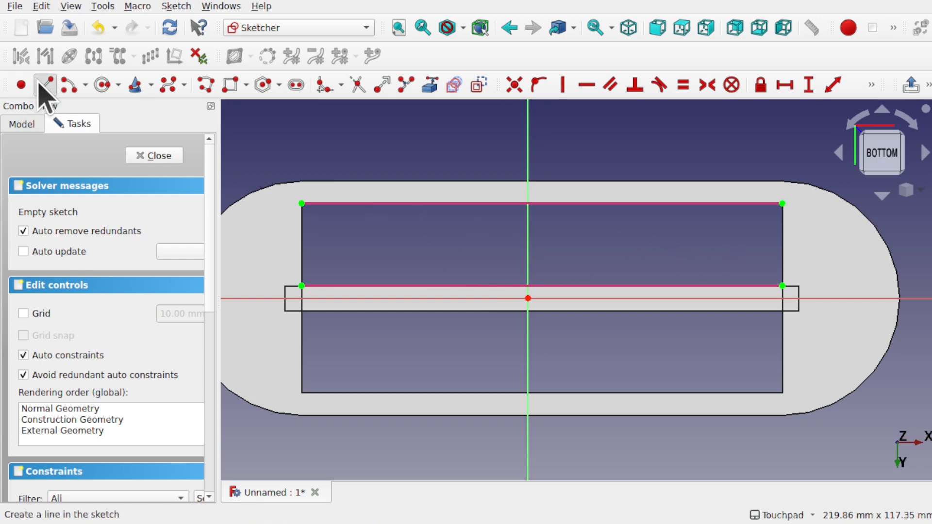
Step: Draw a horizontal line about 150 mm long between the two projected edges, reaching slightly past both ends of the opening
left_click(38, 84)
left_click(299, 269)
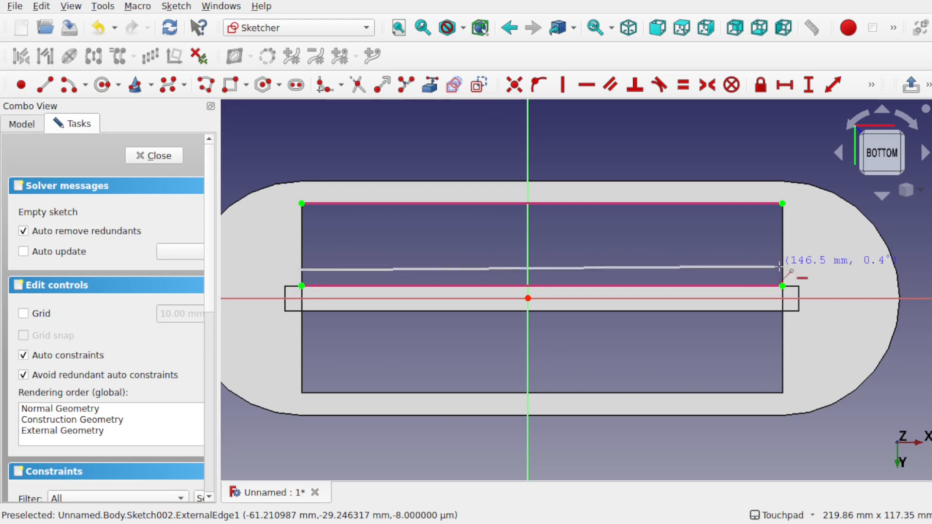
left_click(787, 269)
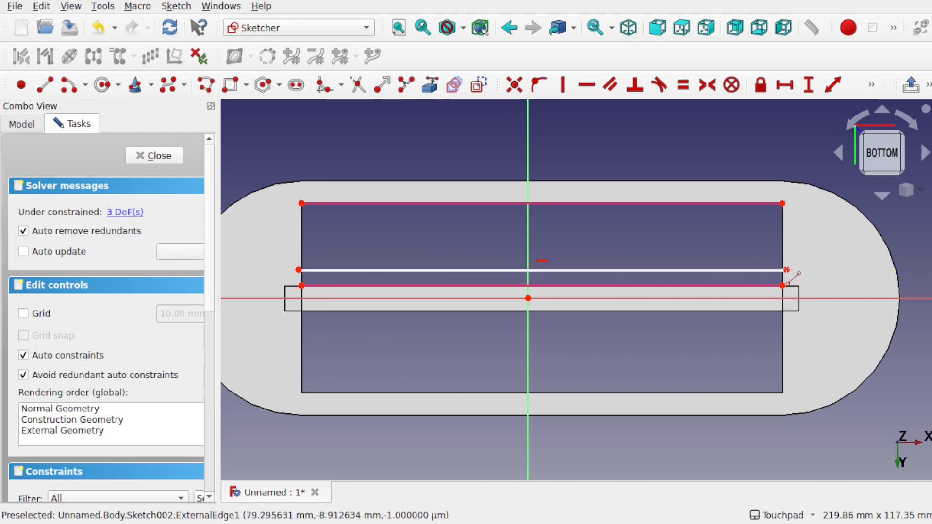
key("Escape")
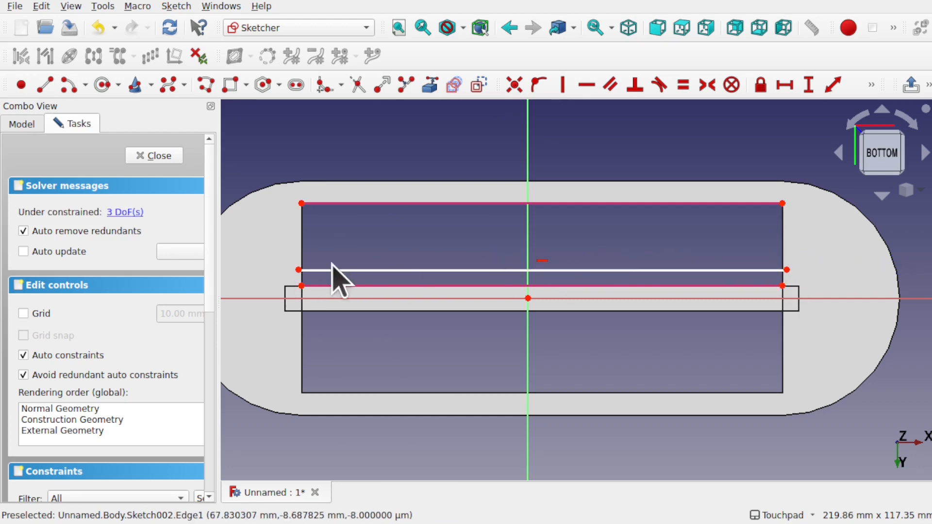
Step: Align both ends of the horizontal line vertically with the ends of the opening's upper edge and convert the line to construction geometry
left_click(297, 269)
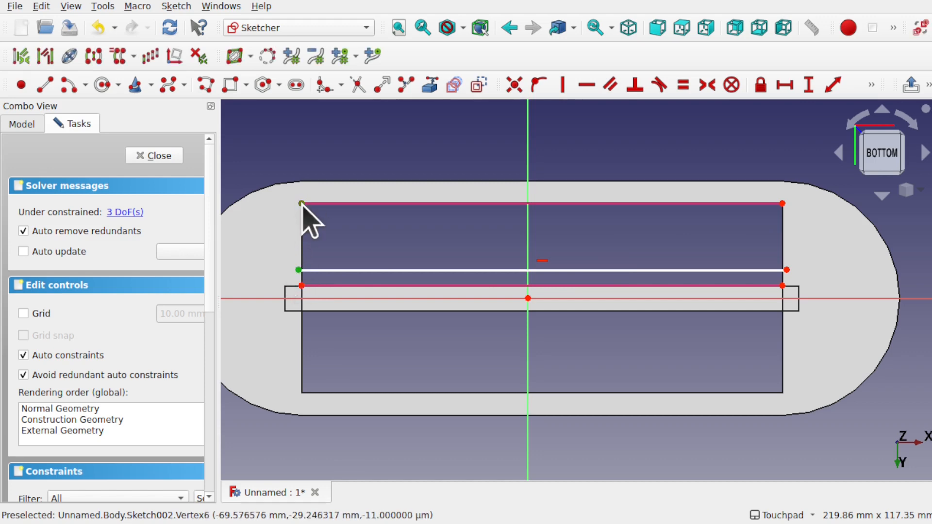
left_click(302, 203)
left_click(562, 86)
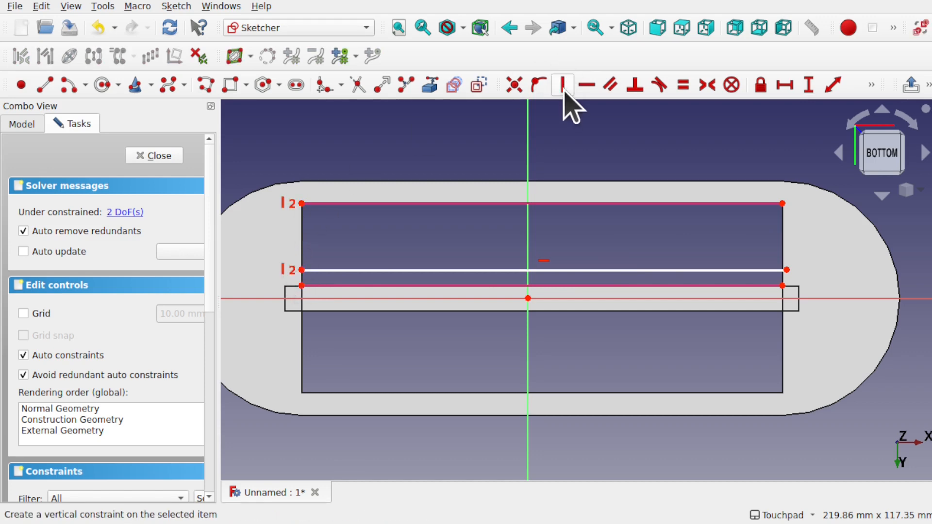
left_click(787, 270)
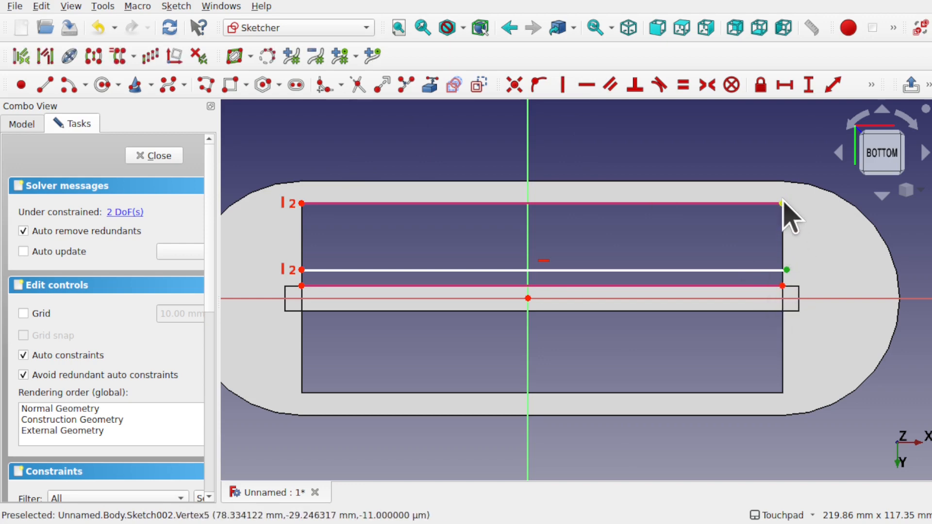
left_click(782, 203)
left_click(563, 85)
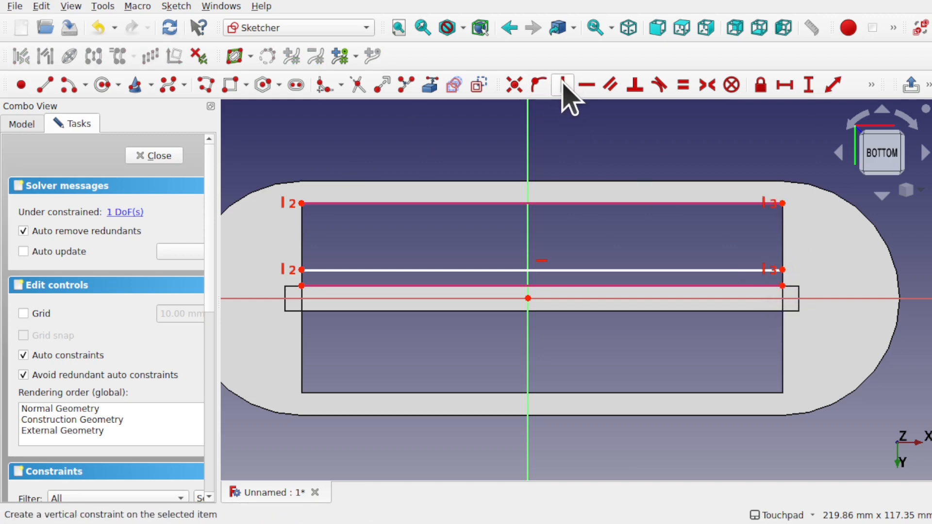
left_click(481, 270)
left_click(479, 85)
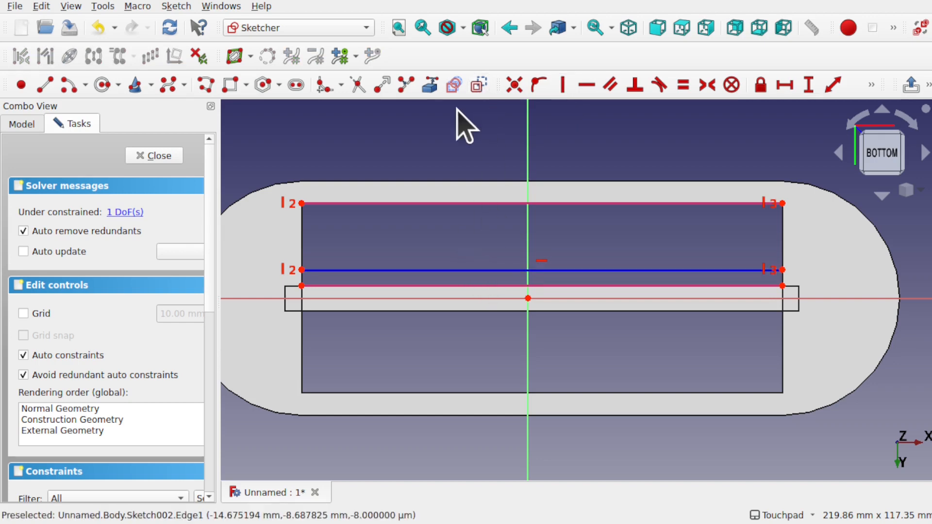
Step: Draw a ten-segment zigzag polyline from the crossbar edge's left end, alternating between the opening's upper edge and construction line, ending at that line's right end
left_click(208, 86)
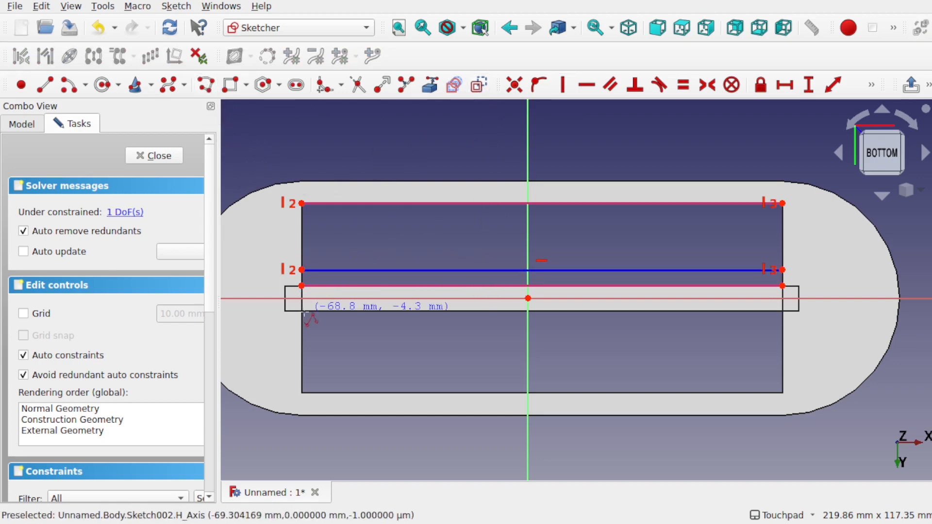
left_click(302, 286)
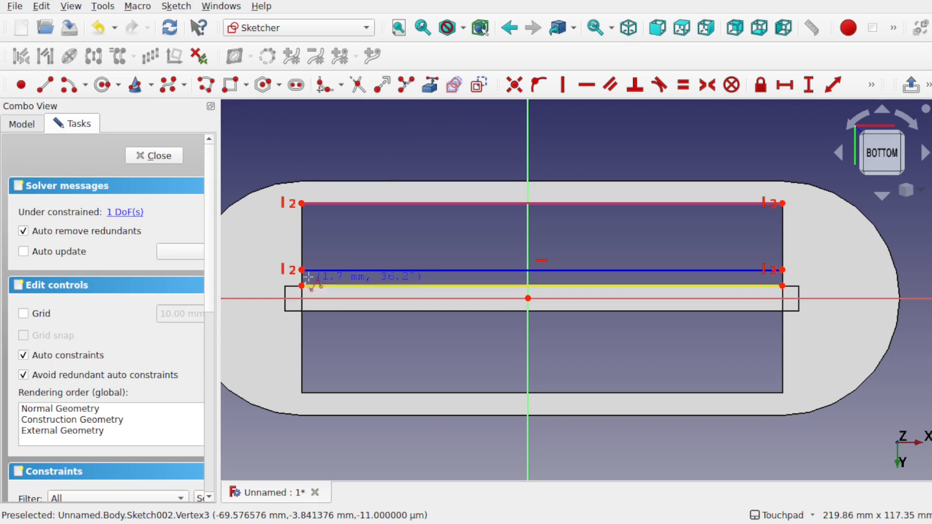
left_click(360, 204)
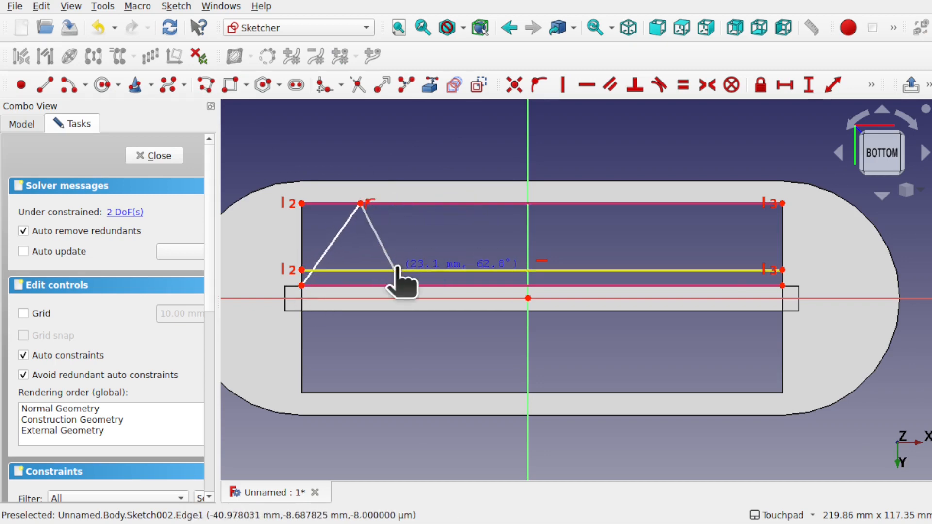
left_click(396, 270)
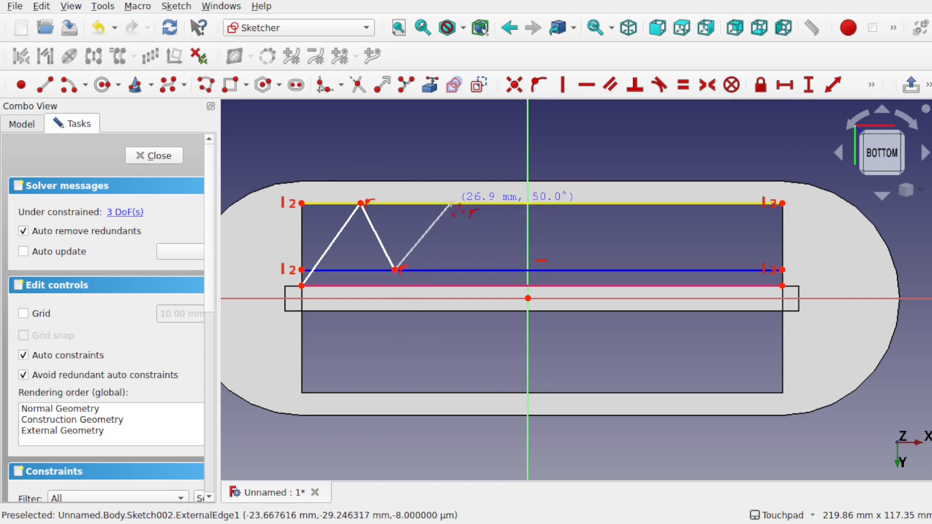
left_click(451, 203)
left_click(495, 270)
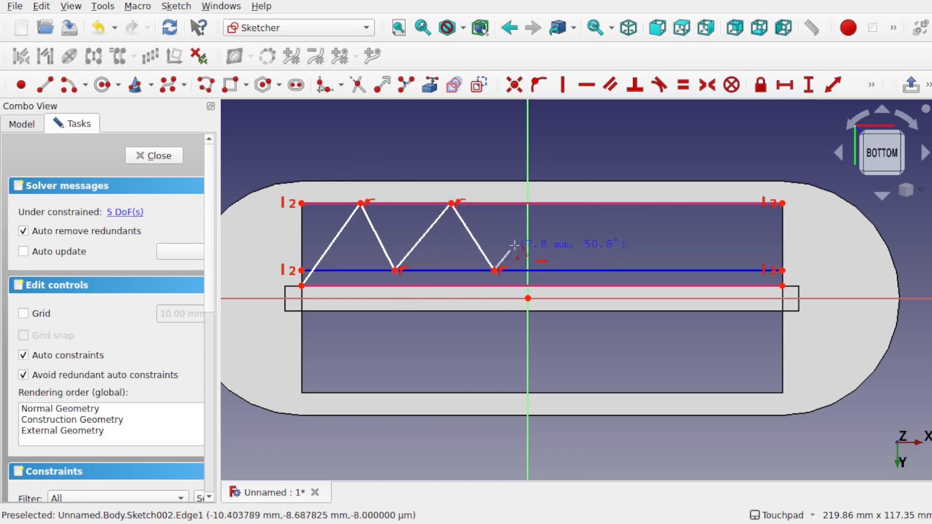
left_click(541, 203)
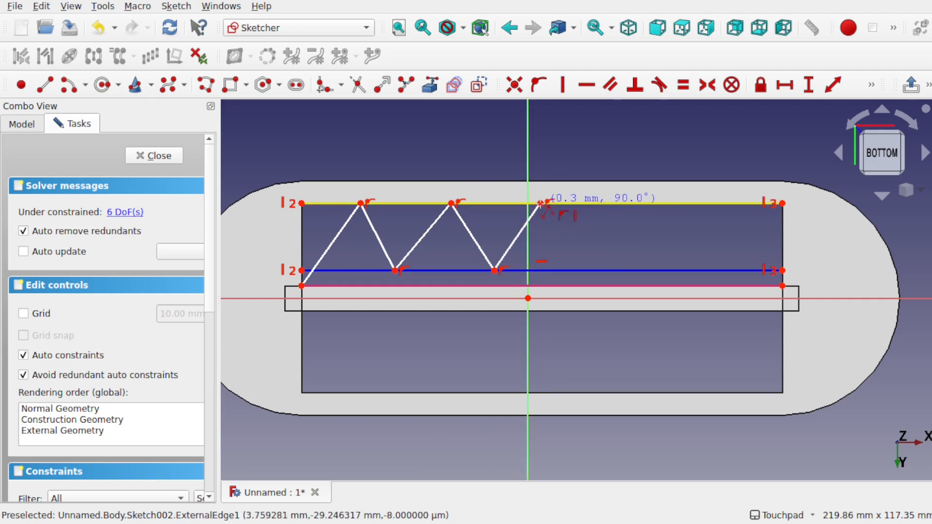
left_click(605, 271)
left_click(647, 203)
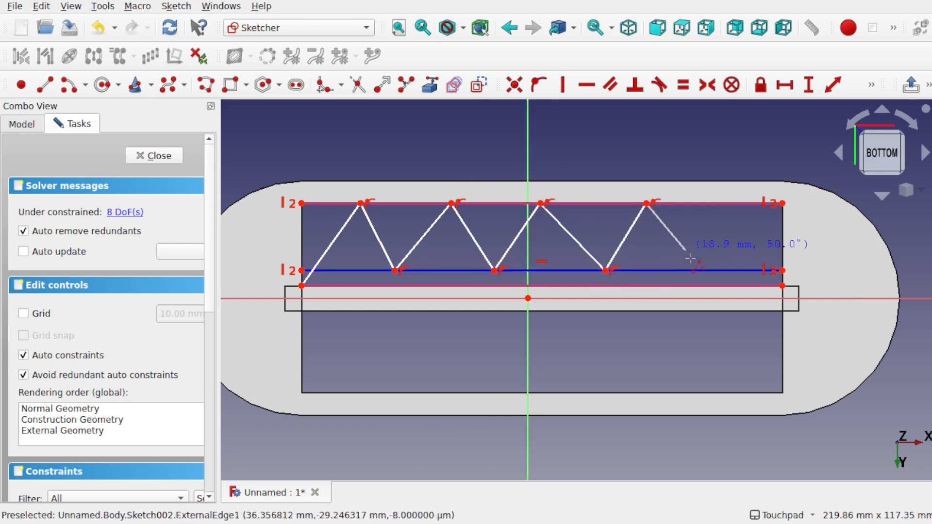
left_click(701, 271)
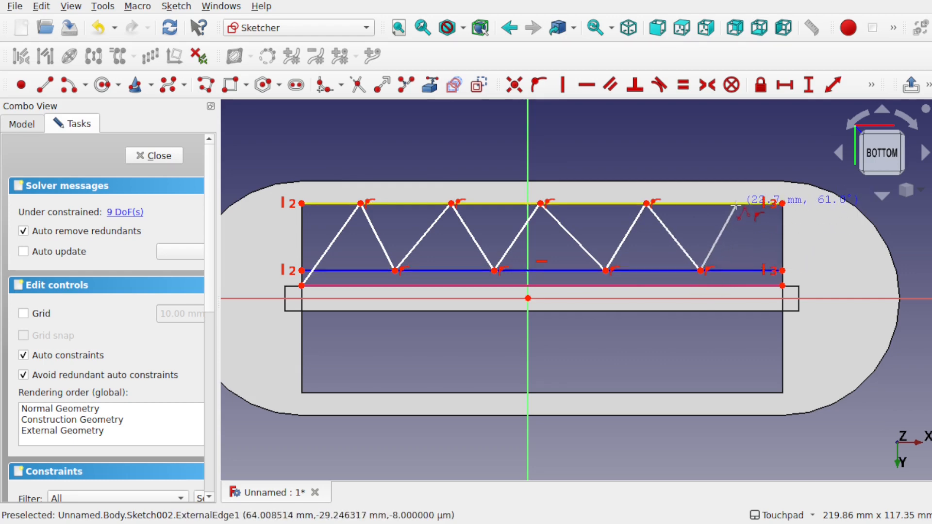
left_click(736, 204)
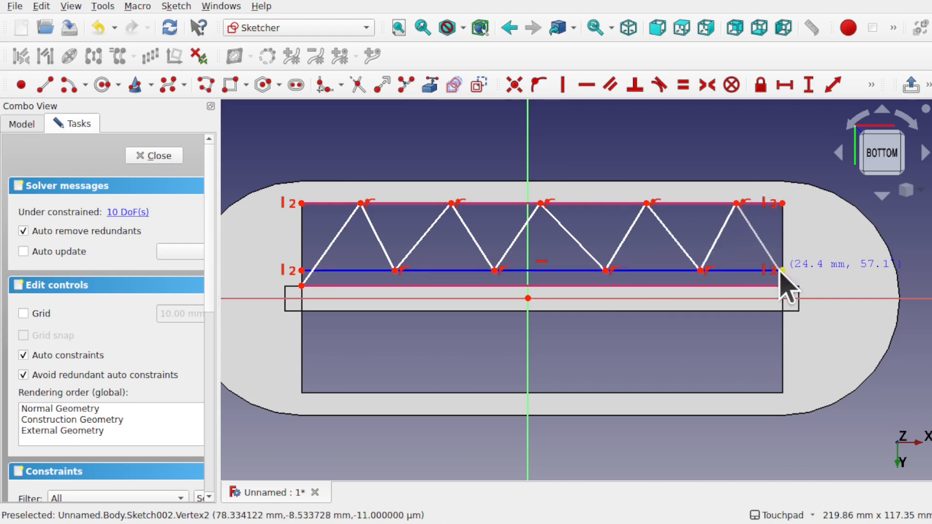
left_click(780, 270)
right_click(772, 273)
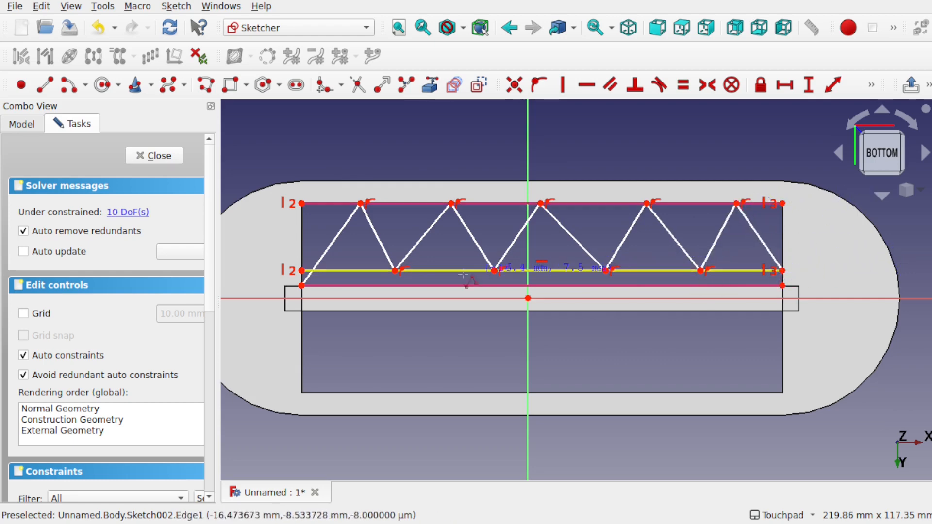
Step: Apply an equal-length constraint to the zigzag's nine segments following the first one
left_click(334, 240)
left_click(384, 241)
left_click(357, 245)
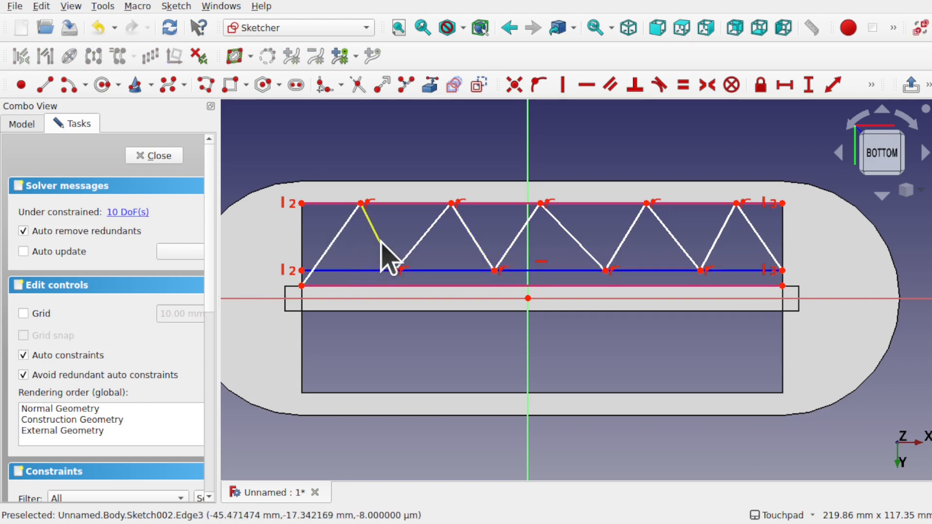
left_click(380, 241)
left_click(424, 237)
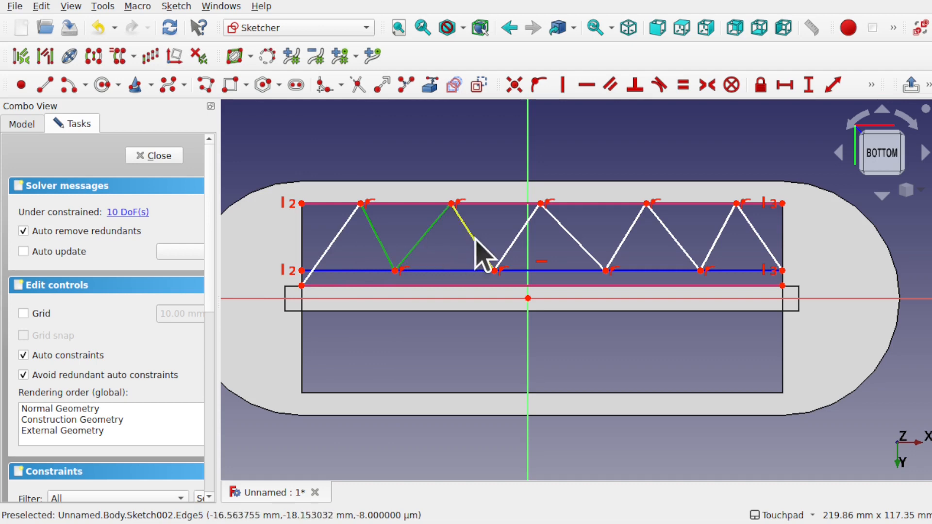
left_click(474, 236)
left_click(507, 252)
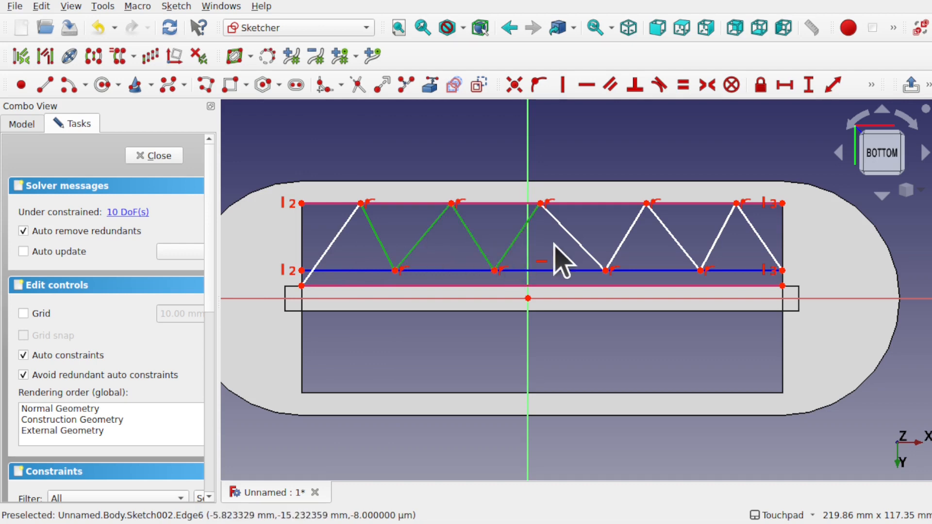
left_click(581, 246)
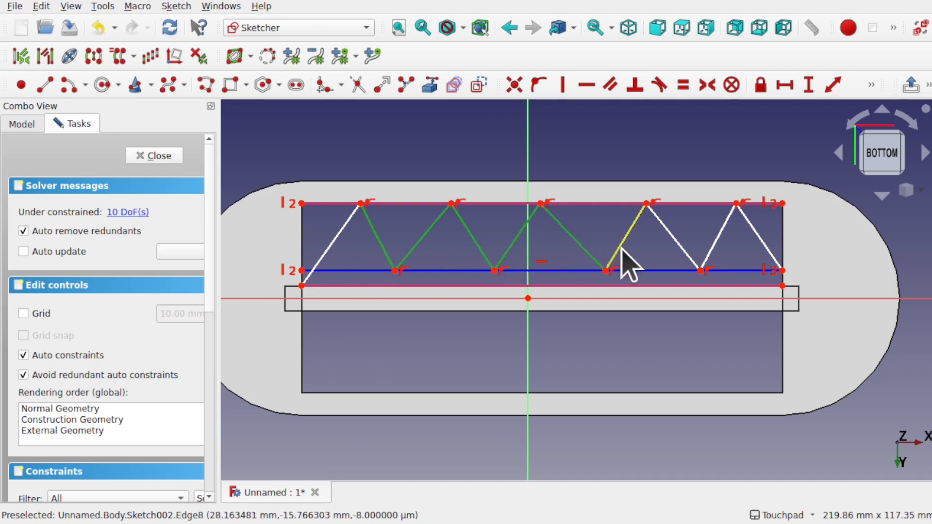
left_click(621, 247)
left_click(681, 242)
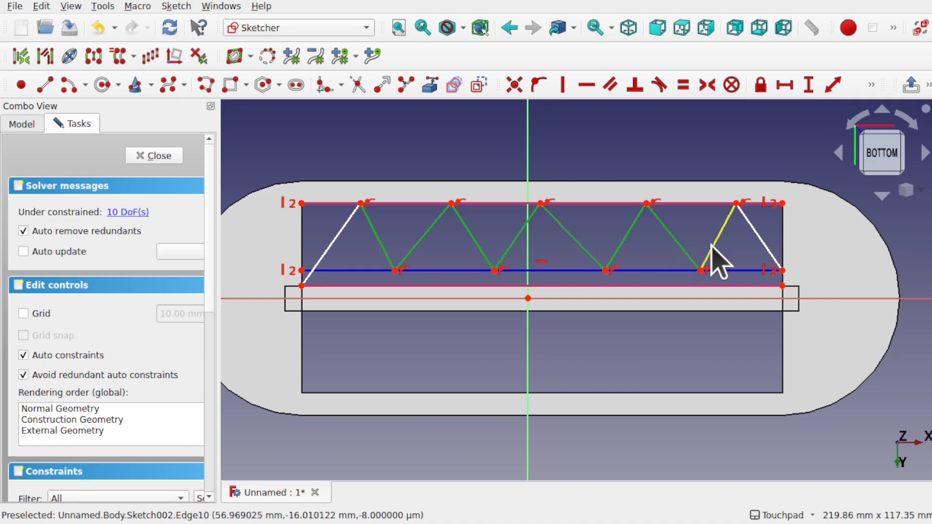
left_click(713, 242)
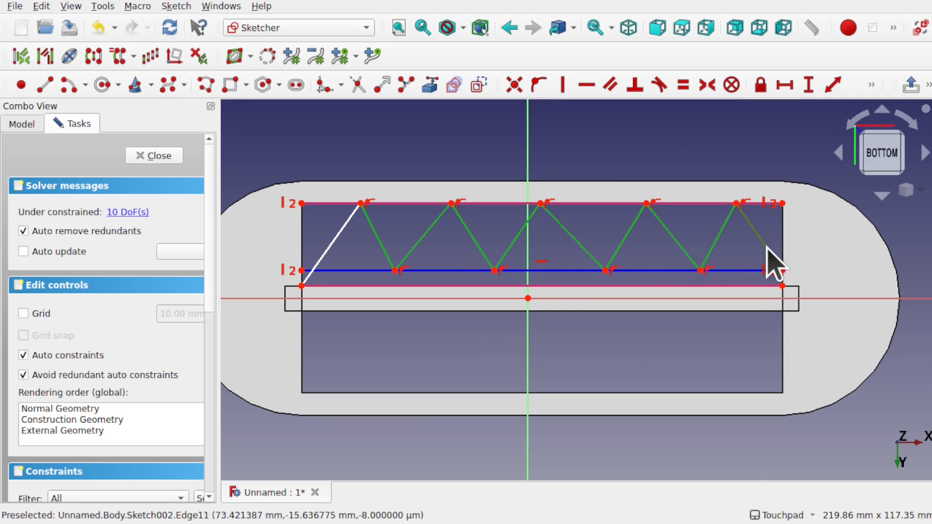
left_click(766, 247)
left_click(683, 85)
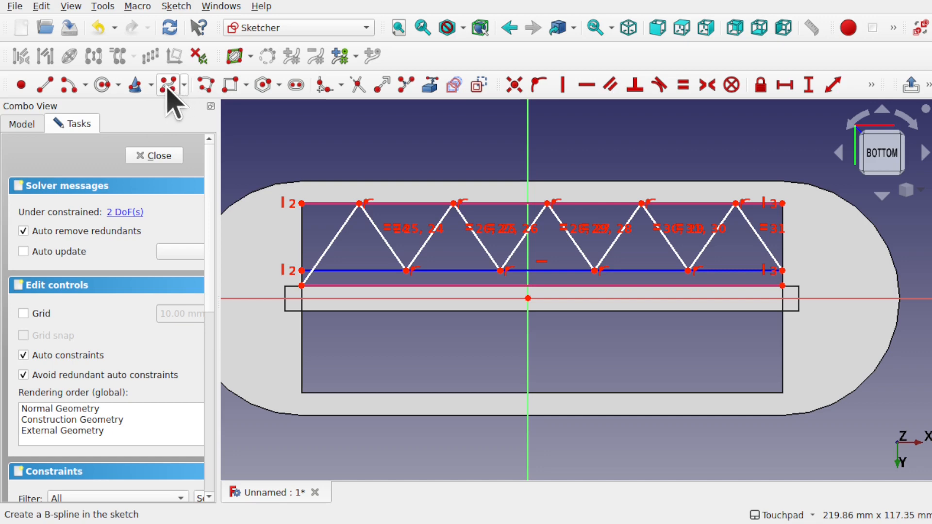
Step: Draw an inner polyline along the crossbar edge for about 5 mm, zigzagging below the first with valleys on that edge, closing at the outer zigzag's right end
left_click(206, 85)
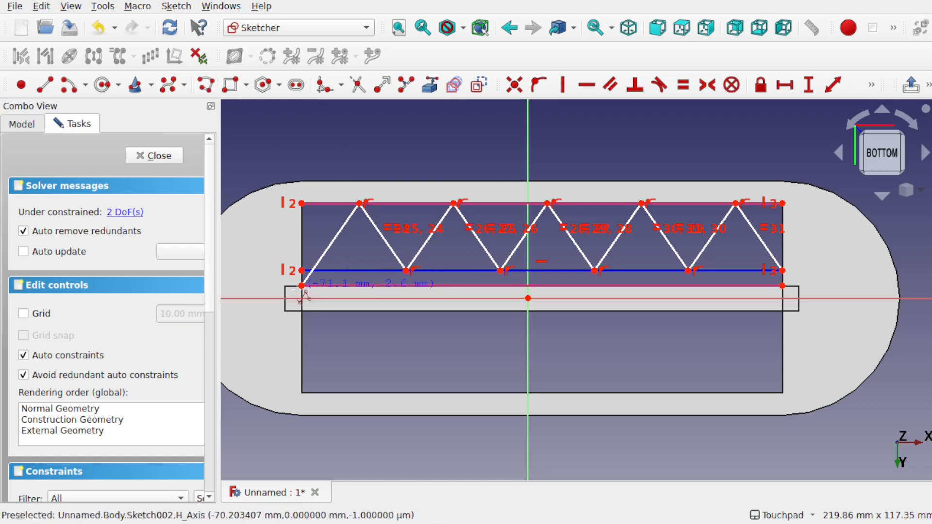
left_click(302, 286)
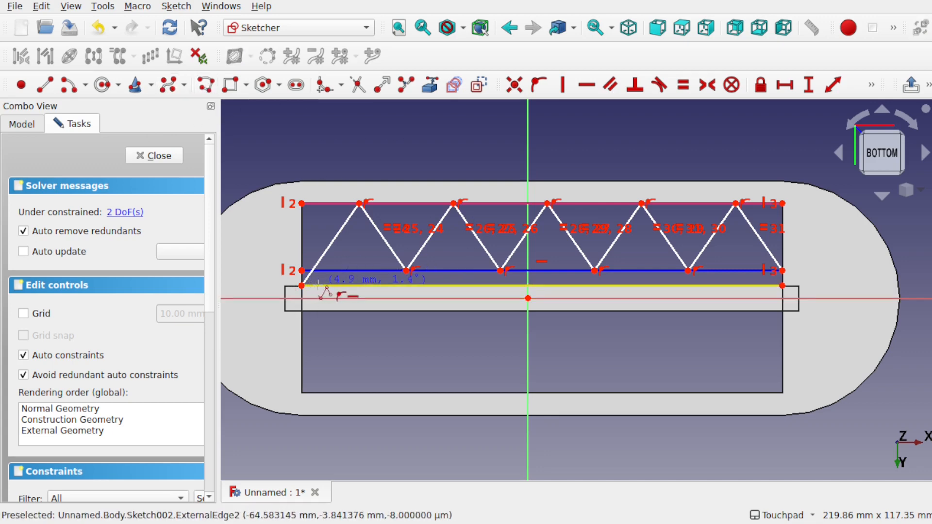
left_click(318, 286)
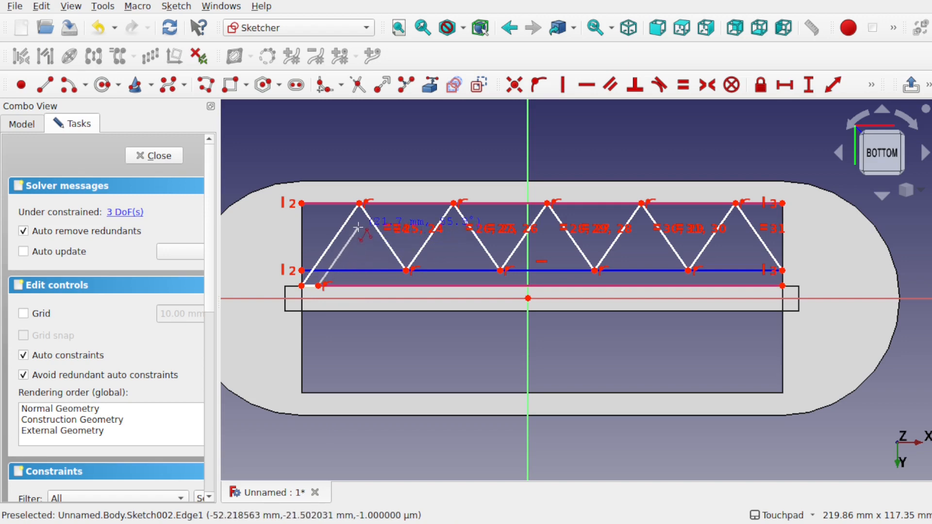
left_click(358, 226)
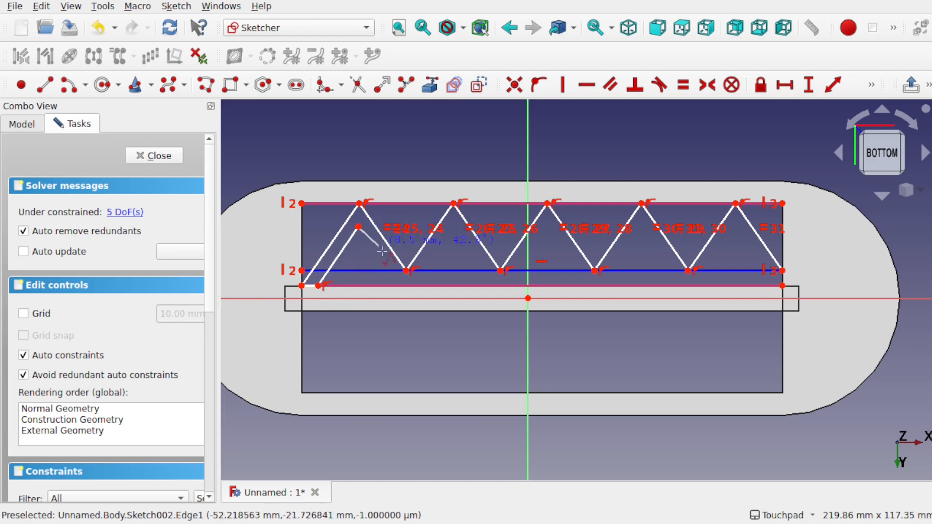
left_click(406, 286)
left_click(454, 228)
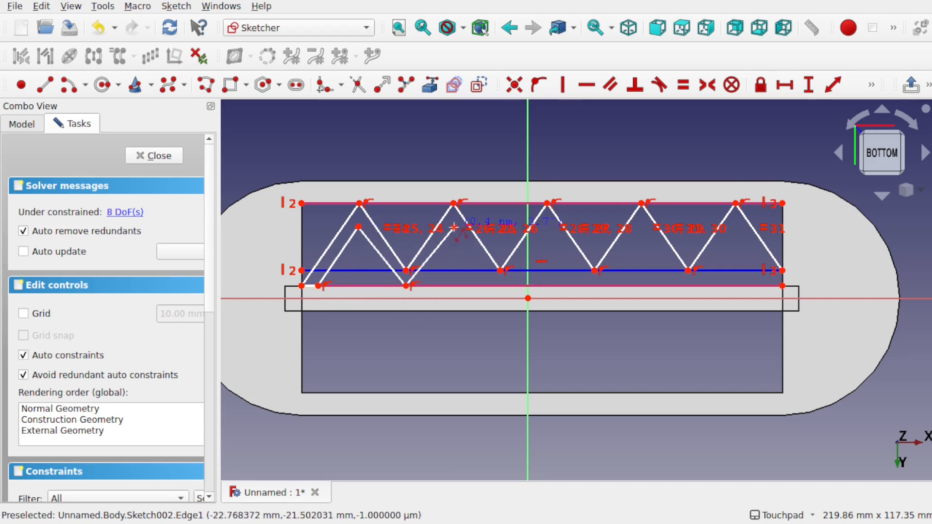
left_click(502, 286)
left_click(551, 226)
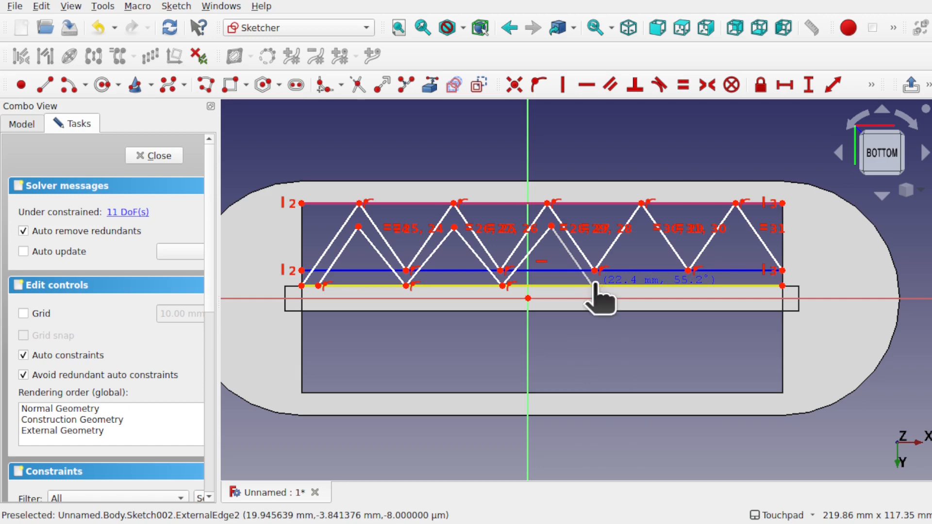
left_click(593, 286)
left_click(640, 228)
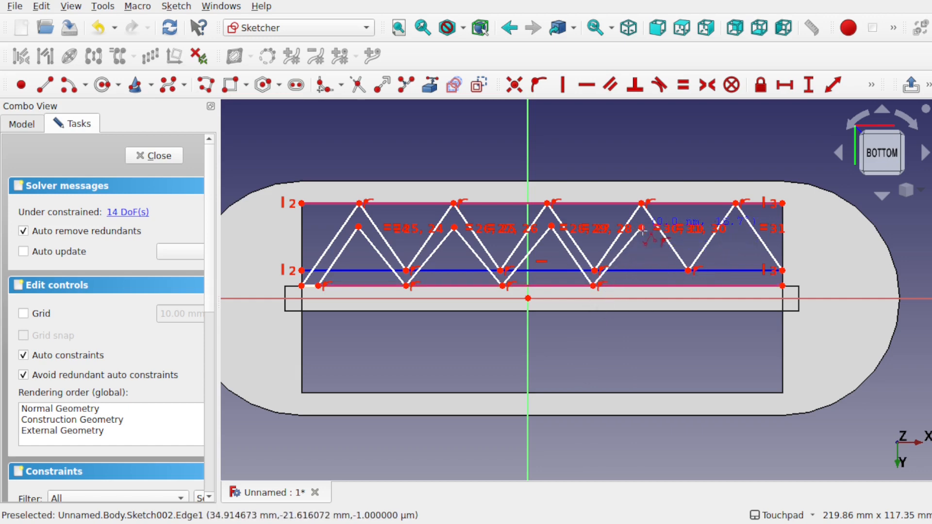
left_click(689, 286)
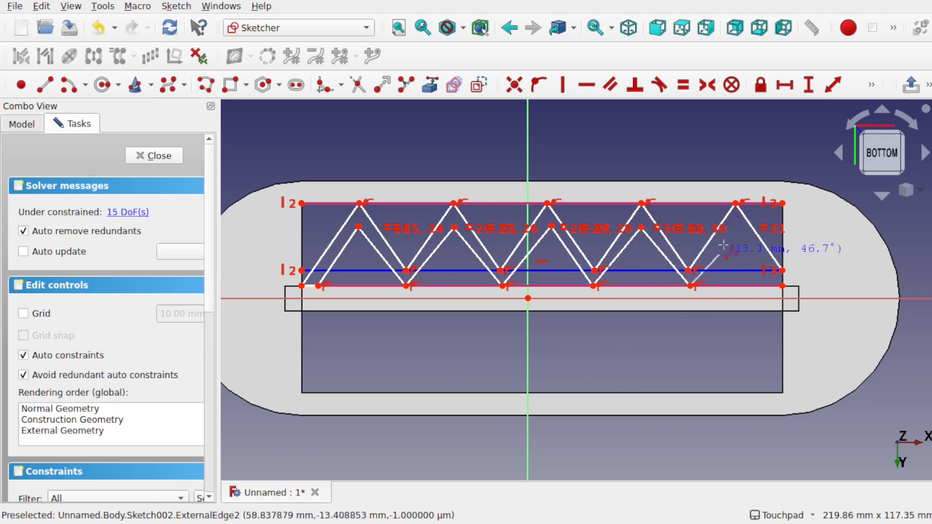
left_click(738, 228)
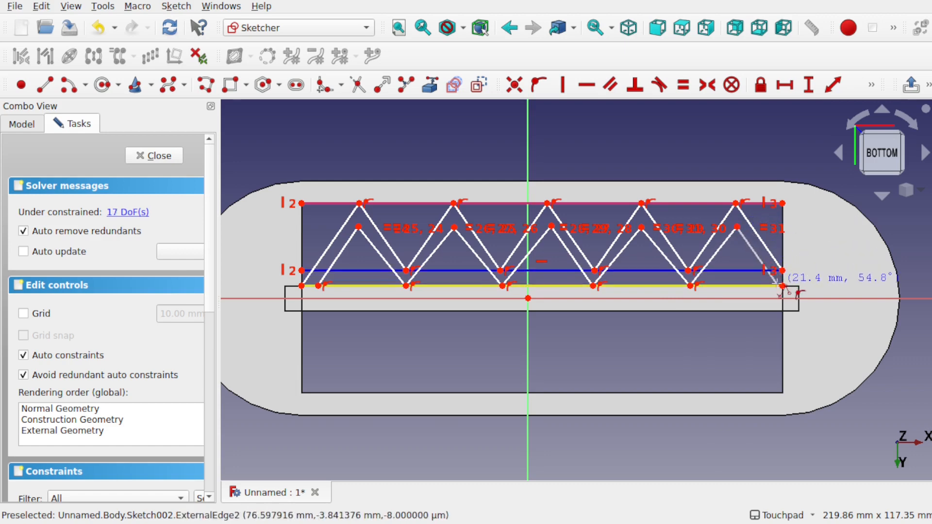
left_click(782, 287)
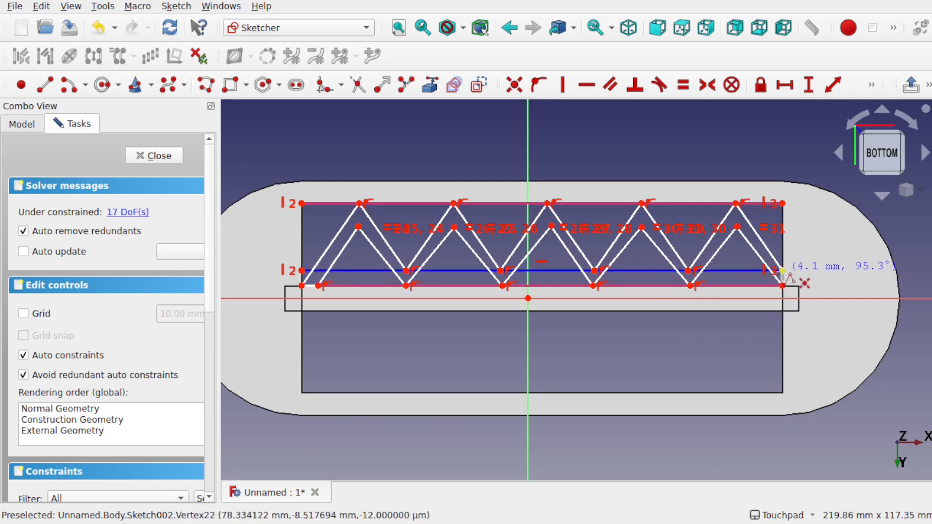
left_click(782, 271)
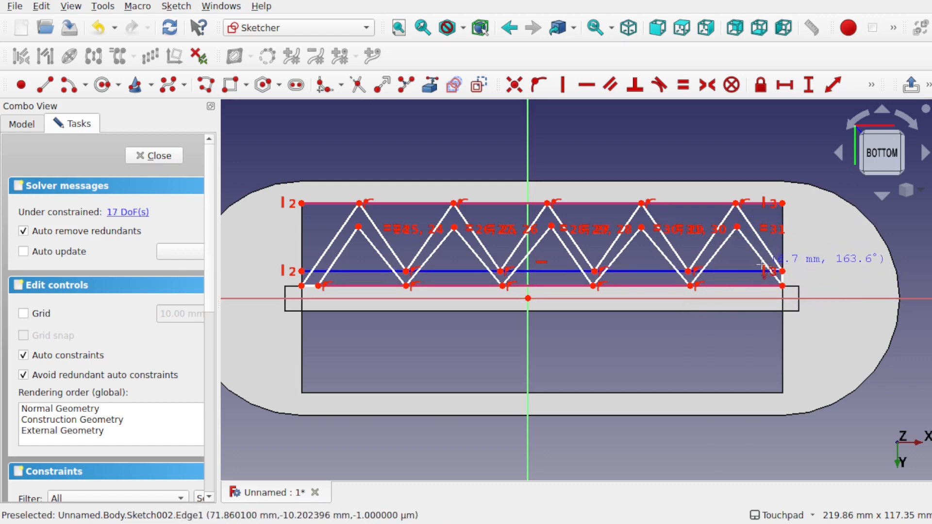
key("Escape")
Step: Apply an equal-length constraint to the ten diagonal segments of the inner zigzag
left_click(334, 264)
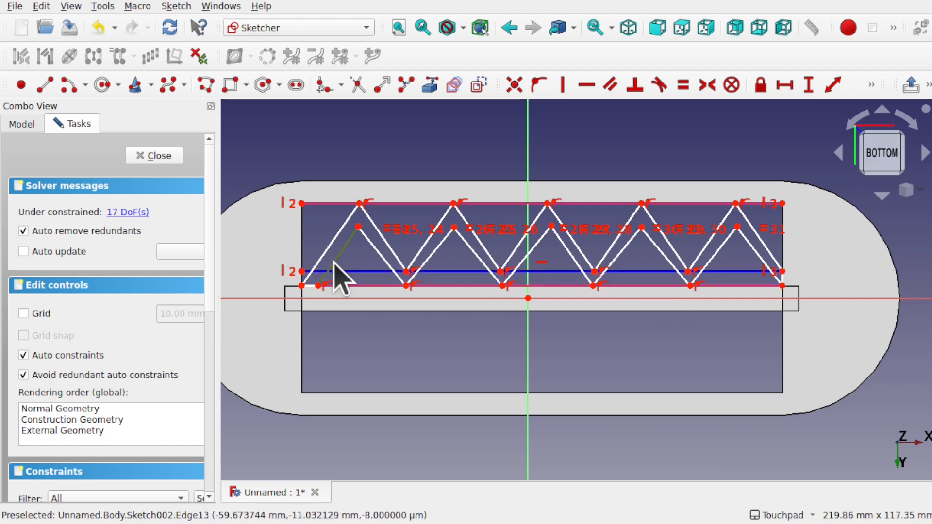
left_click(385, 262)
left_click(440, 244)
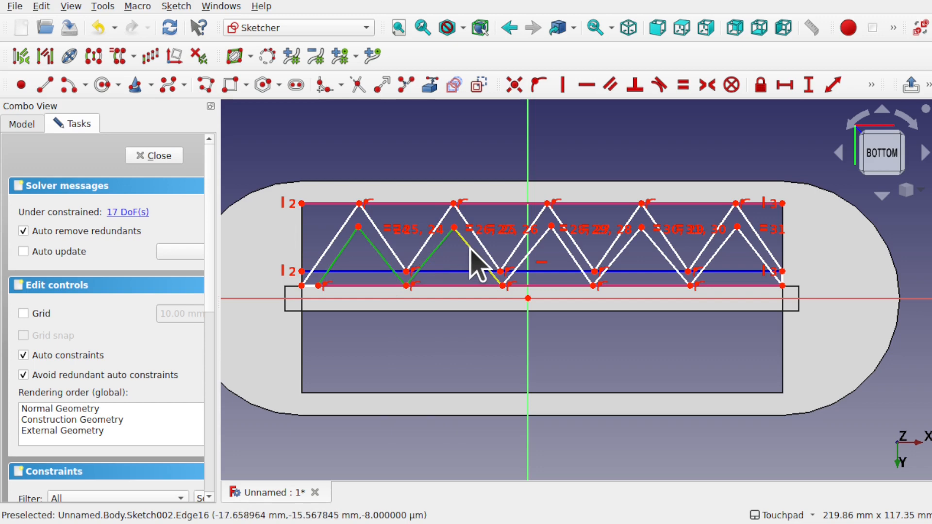
left_click(471, 249)
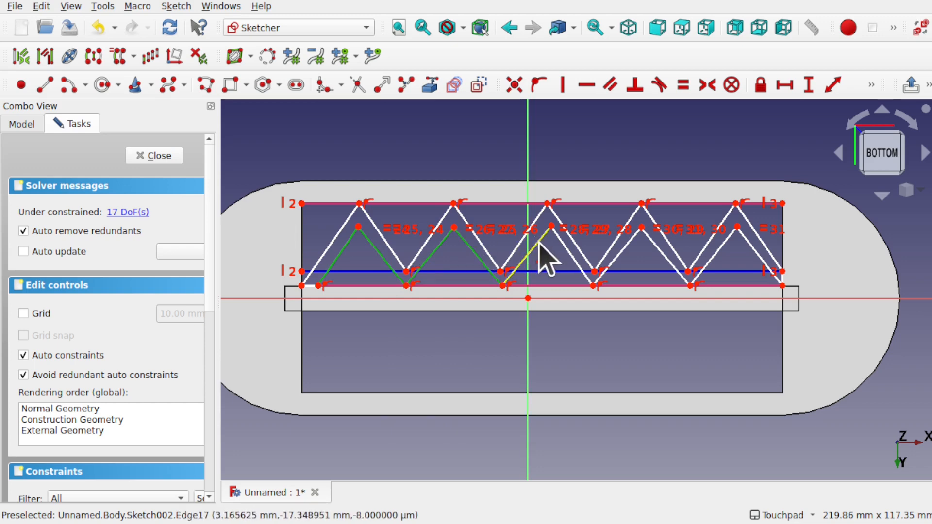
left_click(541, 238)
left_click(575, 257)
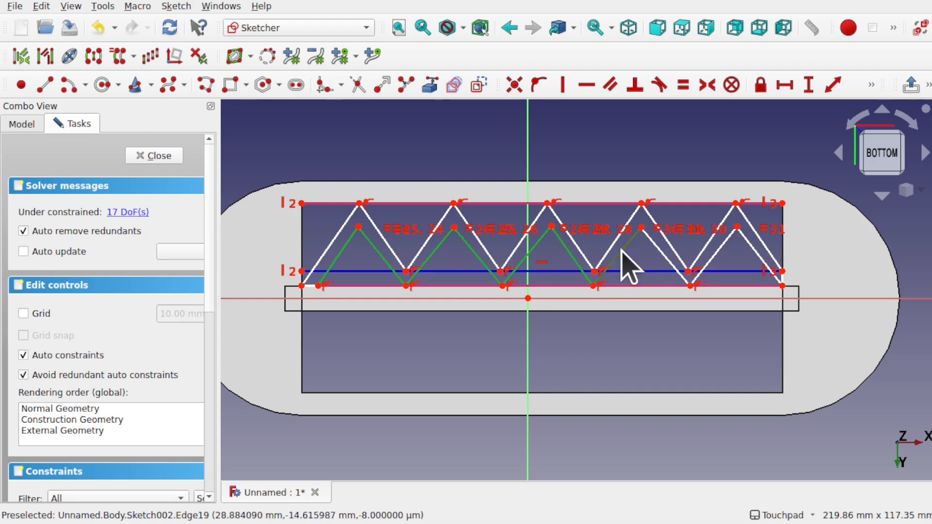
left_click(622, 249)
left_click(675, 266)
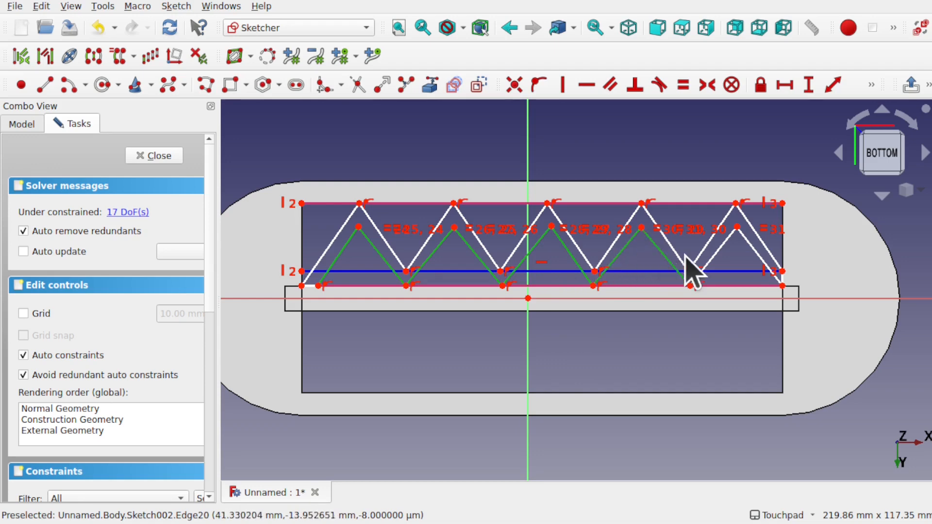
left_click(711, 264)
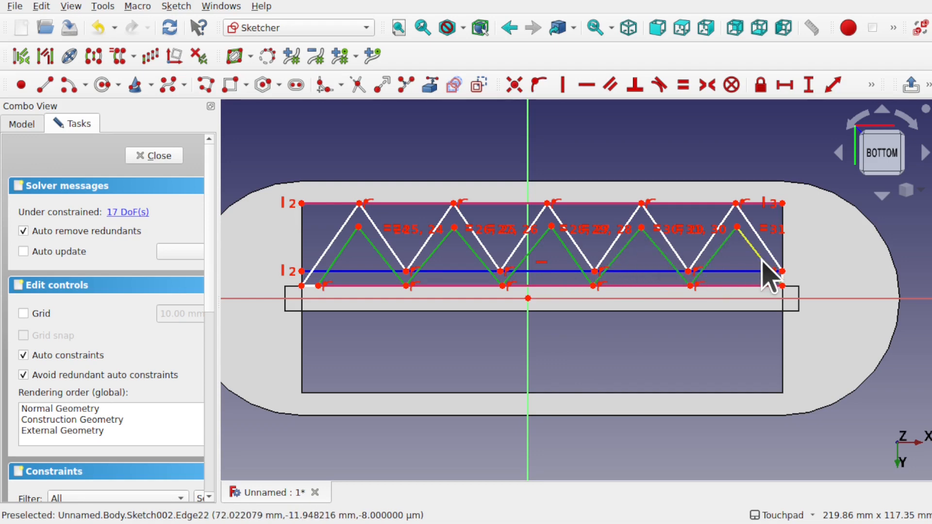
left_click(771, 275)
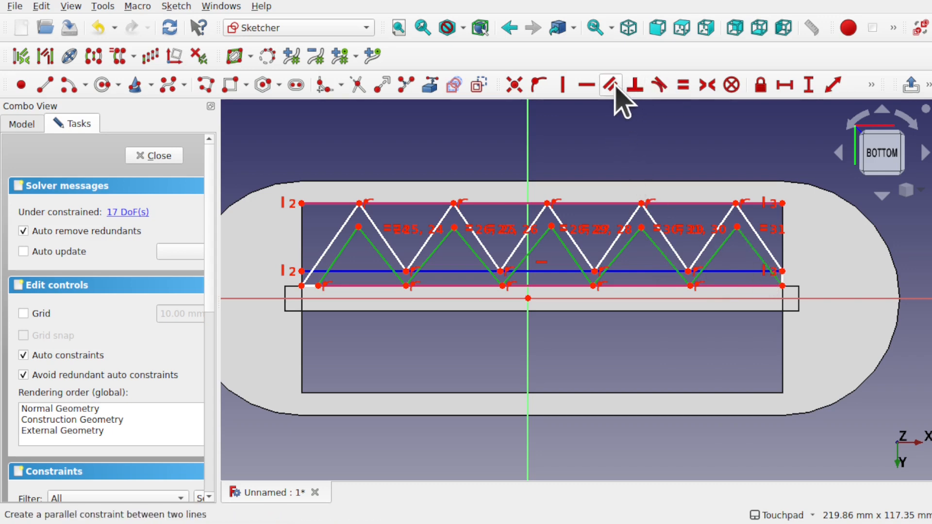
left_click(683, 84)
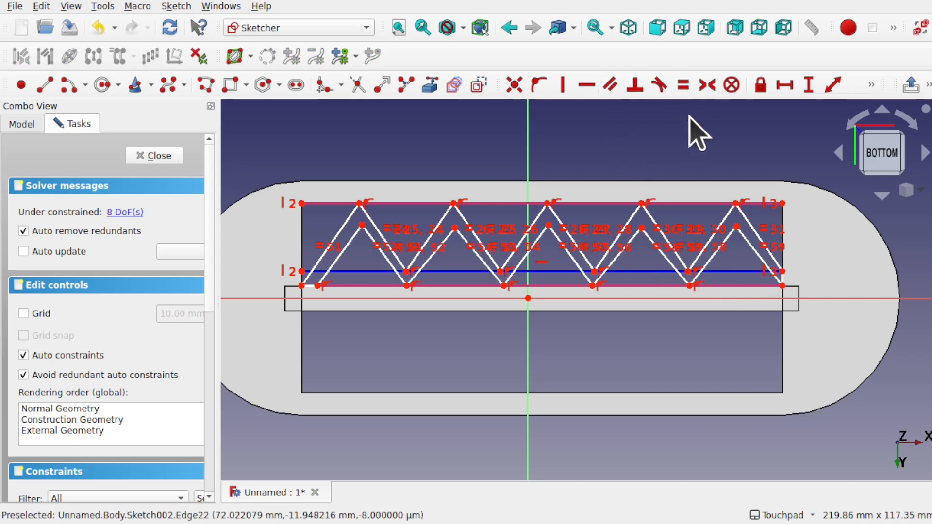
Step: Move the construction line slightly up, align the first outer and inner zigzag valleys with a vertical constraint, and close the sketch
left_click_drag(502, 271, 503, 267)
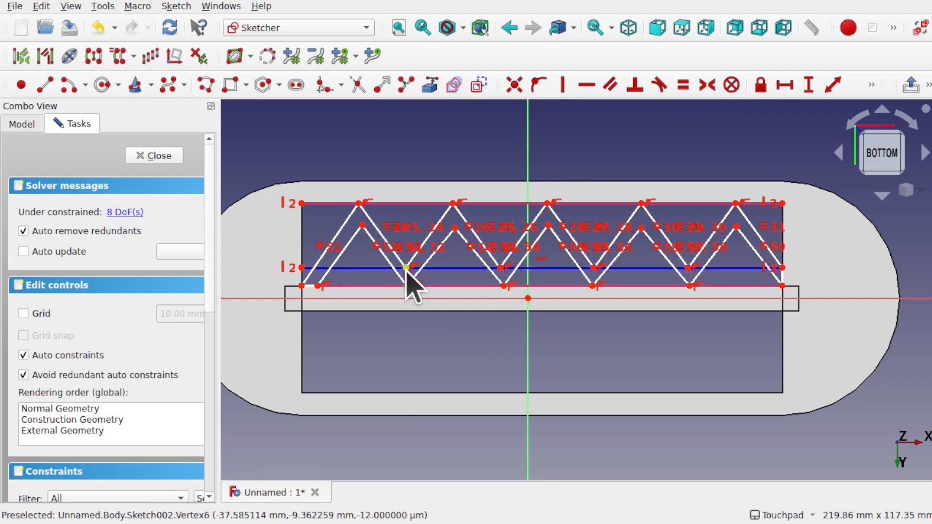
left_click(407, 268)
left_click(563, 88)
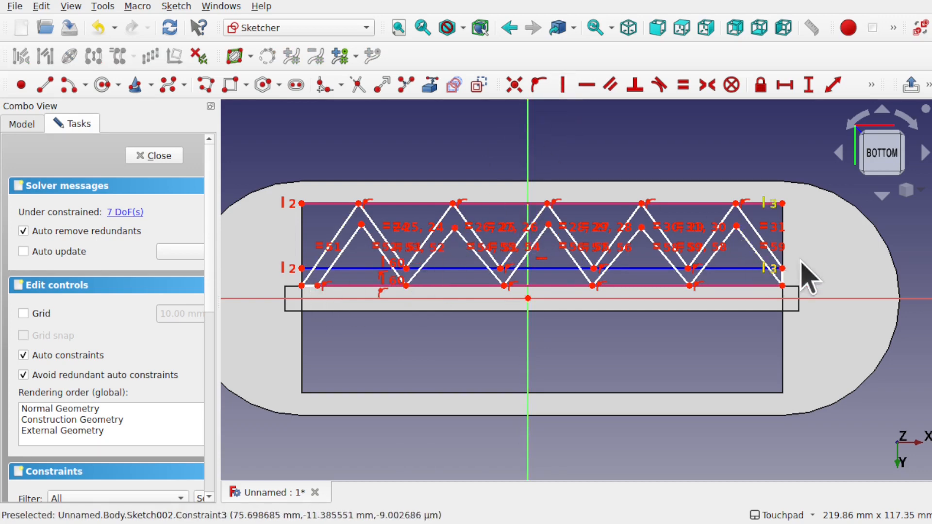
left_click(153, 158)
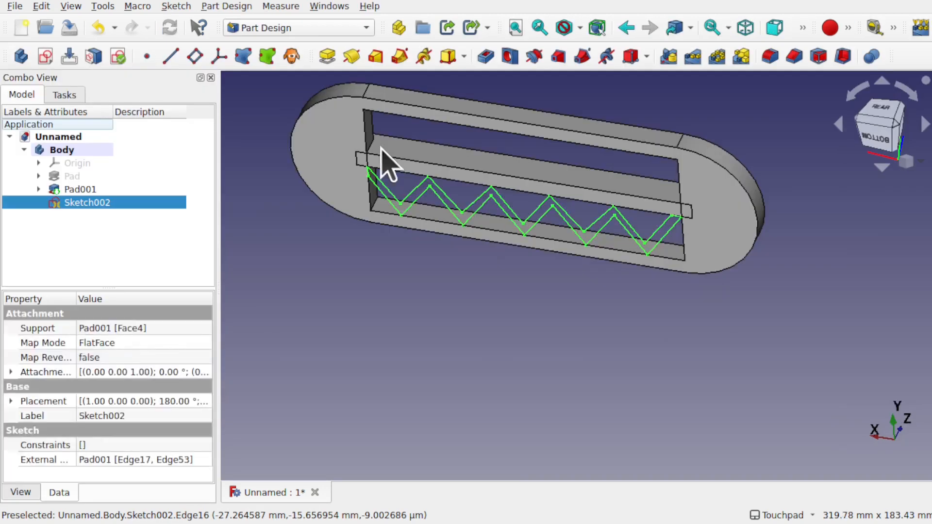
Step: Pad the zigzag truss sketch 8 mm in the reversed direction
left_click(326, 58)
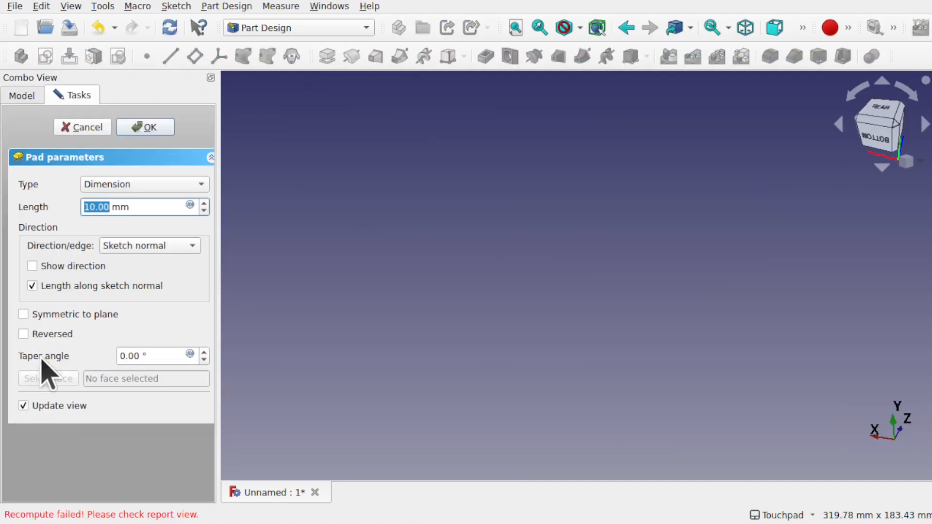
left_click(23, 334)
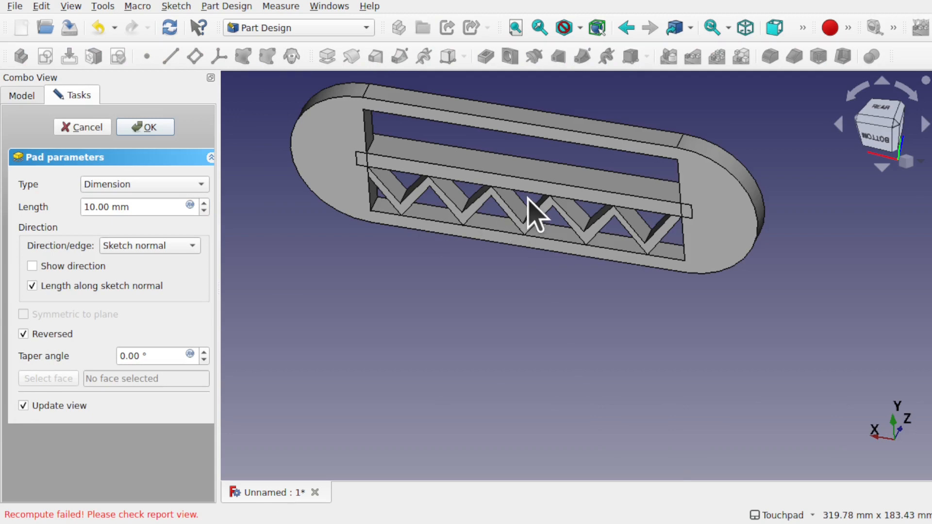
left_click_drag(552, 160, 525, 264, "alt")
left_click_drag(553, 167, 577, 186, "shift")
left_click(203, 210)
left_click(203, 210)
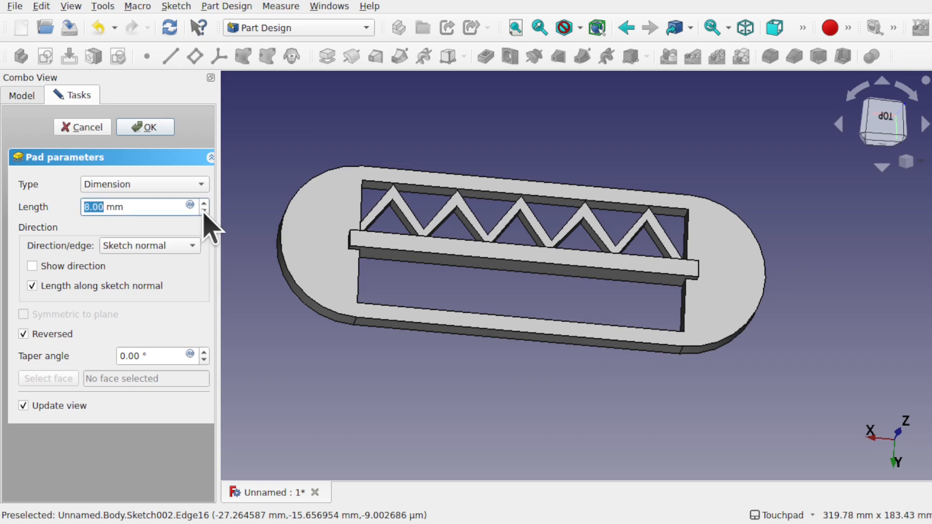
left_click_drag(532, 291, 470, 304, "alt")
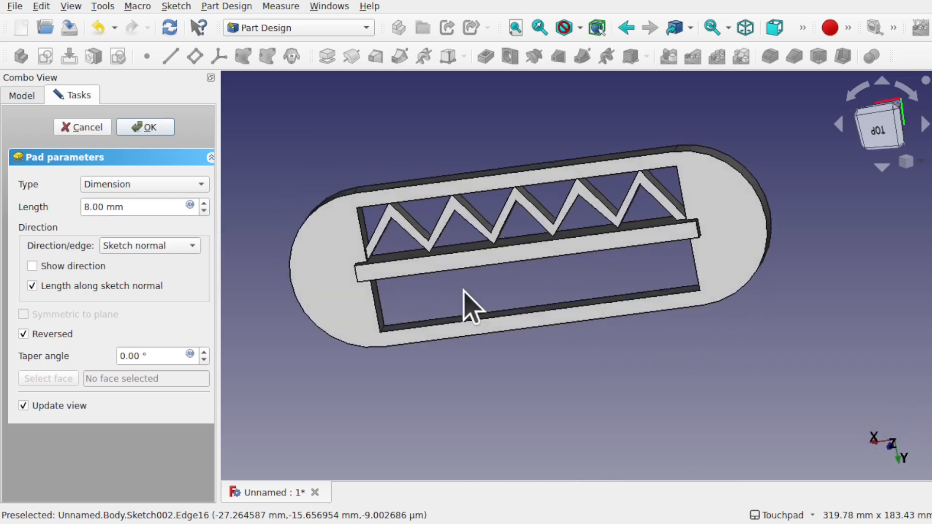
left_click(152, 128)
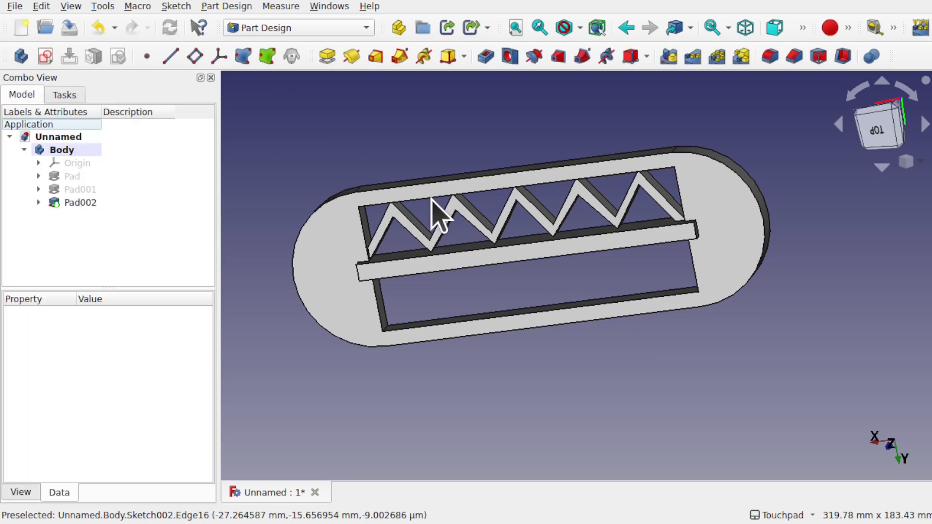
Step: Mirror the truss pad about the horizontal sketch axis to fill the other half of the opening
left_click(101, 202)
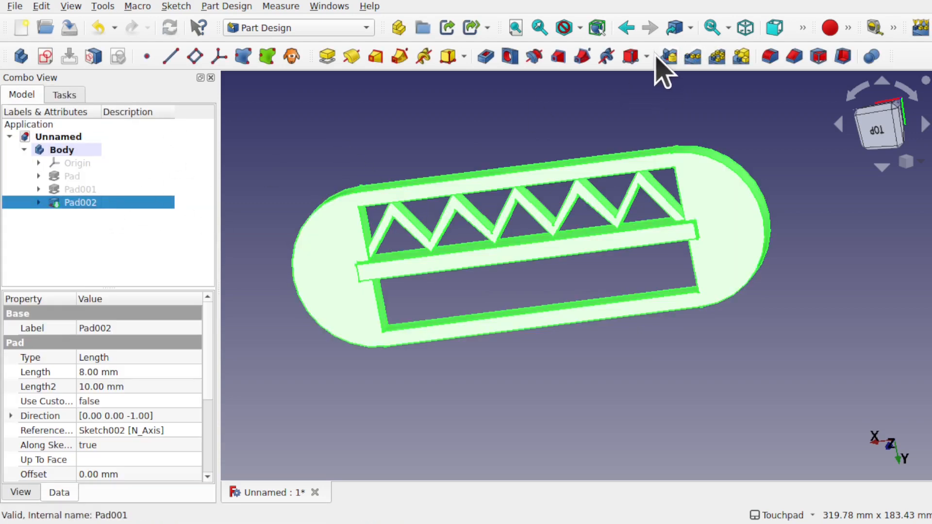
left_click(668, 56)
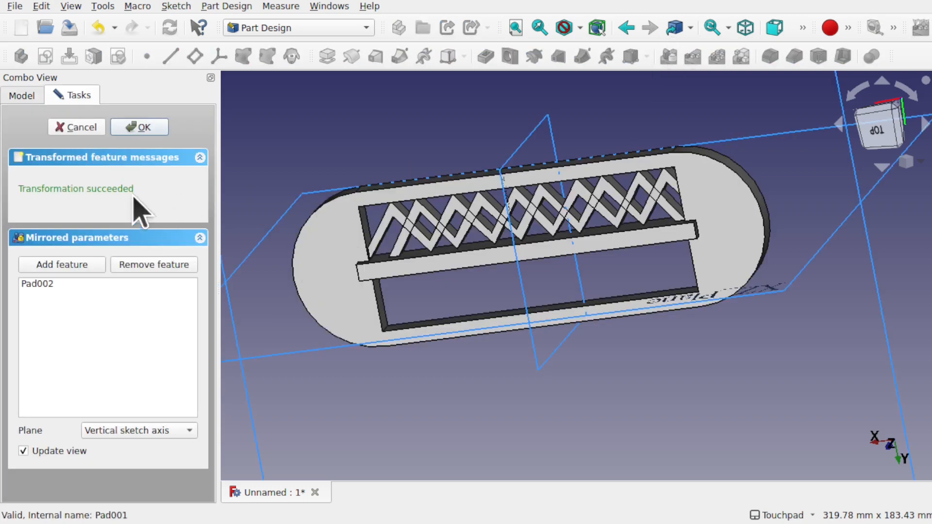
left_click(165, 430)
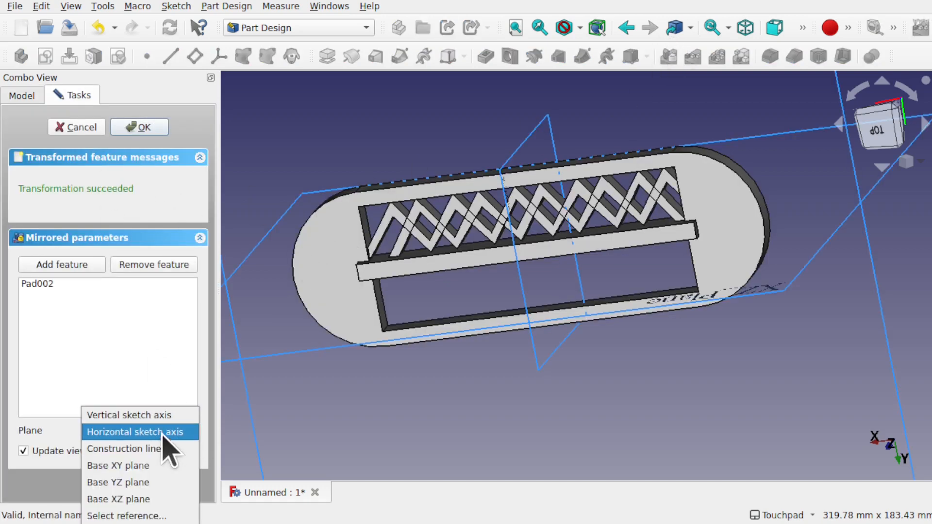
left_click(150, 431)
mouse_move(395, 385)
left_mouse_down("alt")
mouse_move(531, 246)
mouse_move(516, 291)
mouse_move(566, 199)
mouse_move(249, 183)
mouse_move(505, 235)
mouse_move(522, 150)
mouse_move(495, 226)
mouse_move(489, 217)
left_mouse_up("alt")
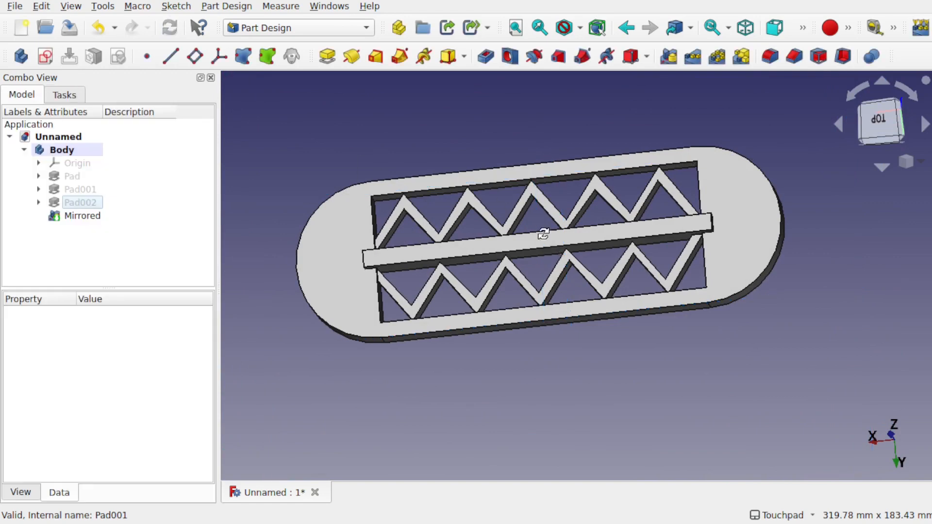
left_click_drag(543, 234, 510, 219, "alt")
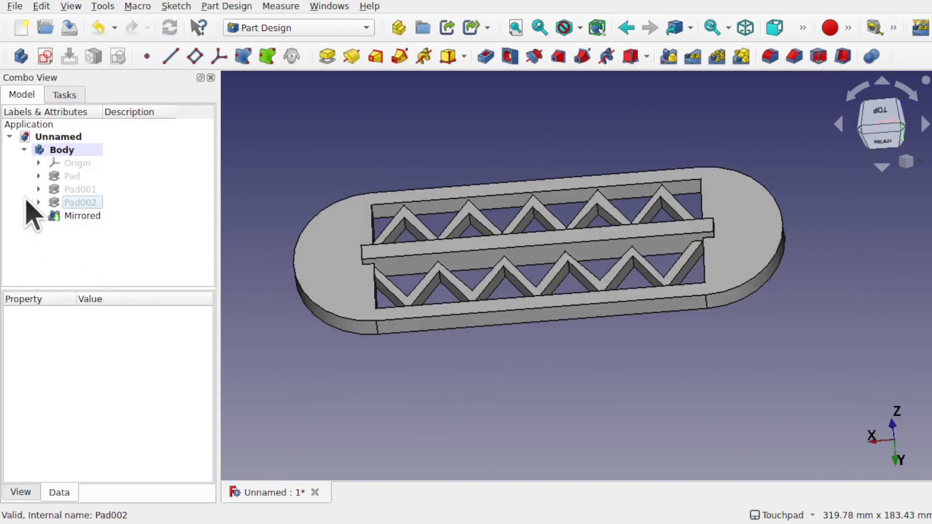
Step: Reopen the zigzag sketch under Pad002 for editing
left_click(39, 202)
double_click(95, 215)
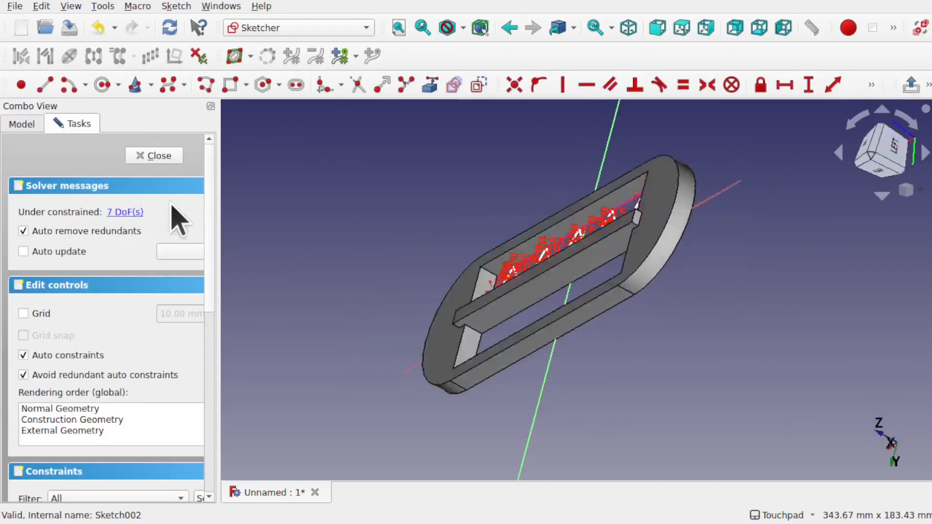
mouse_move(561, 253)
left_mouse_down("shift")
mouse_move(555, 295)
mouse_move(528, 291)
left_mouse_up("shift")
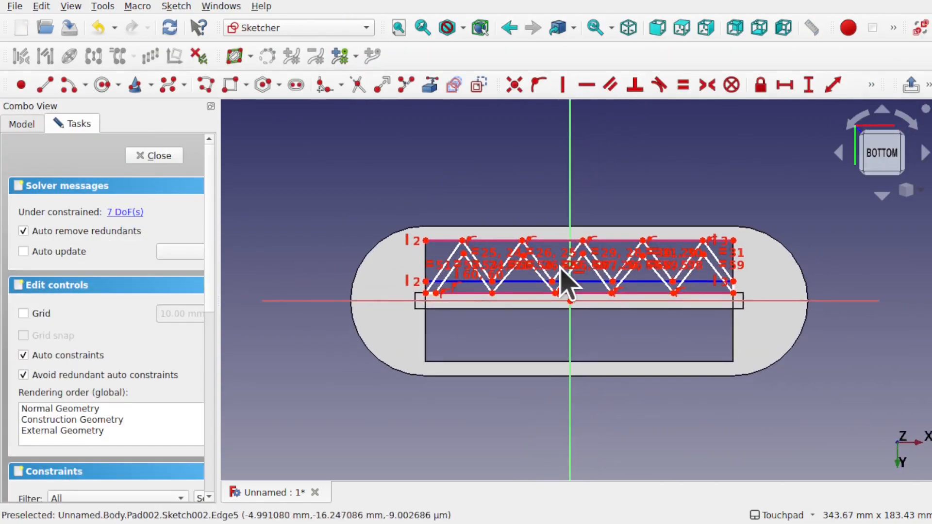
scroll(560, 267, "up", 3)
scroll(562, 283, "up", 1)
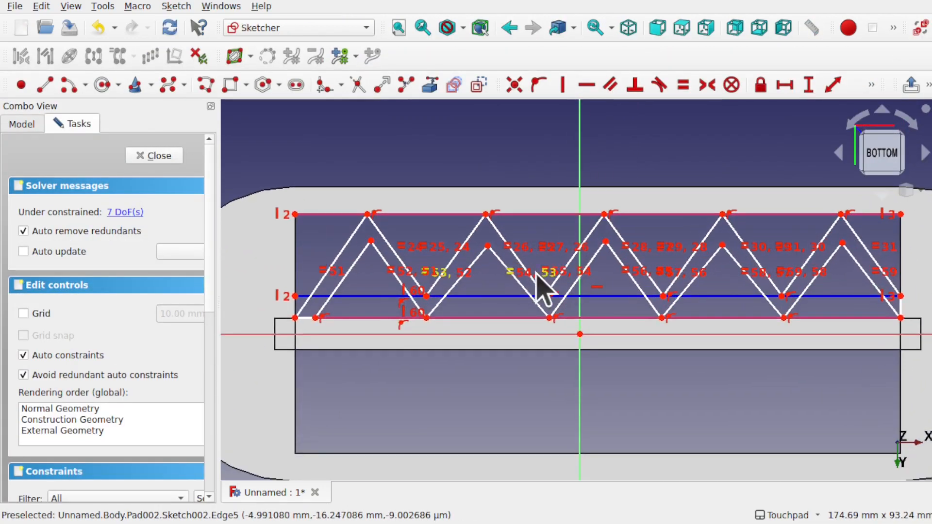
left_click(68, 85)
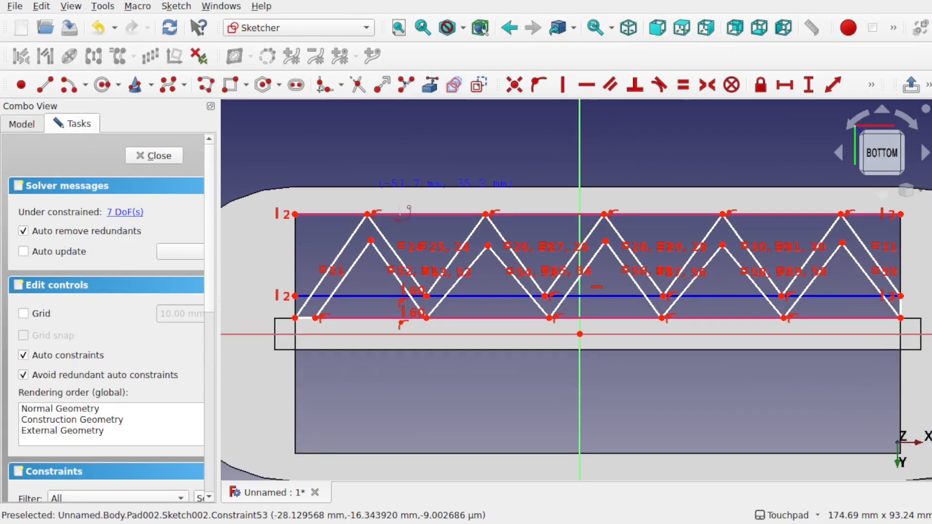
left_click(372, 286)
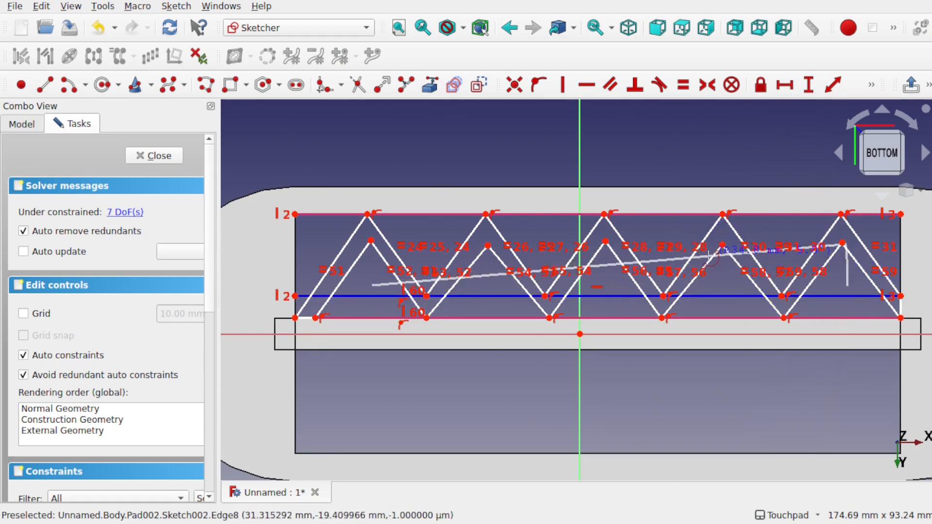
key("Escape")
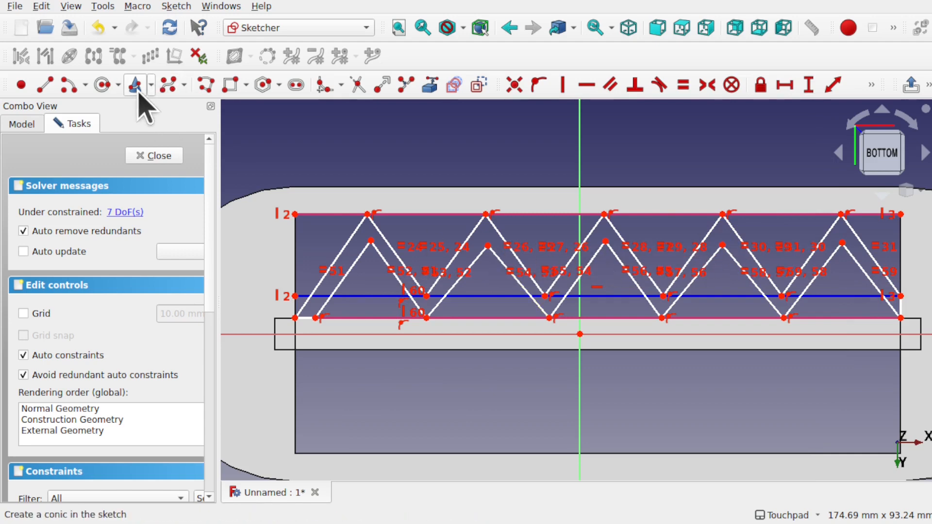
Step: Draw a shallow end-points-and-rim-point arc across the zigzag, peaking just below the opening's upper edge, and undo its automatic constraint
left_click(85, 85)
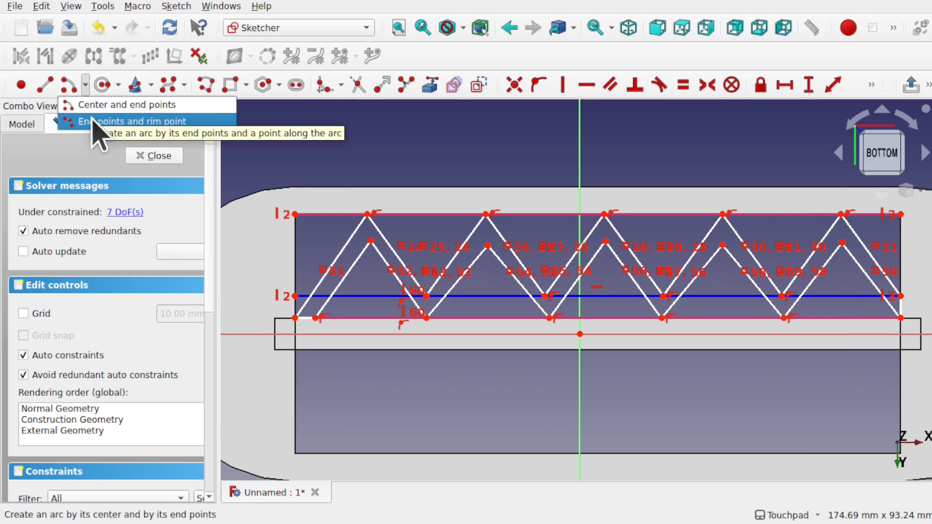
left_click(94, 121)
left_click(360, 286)
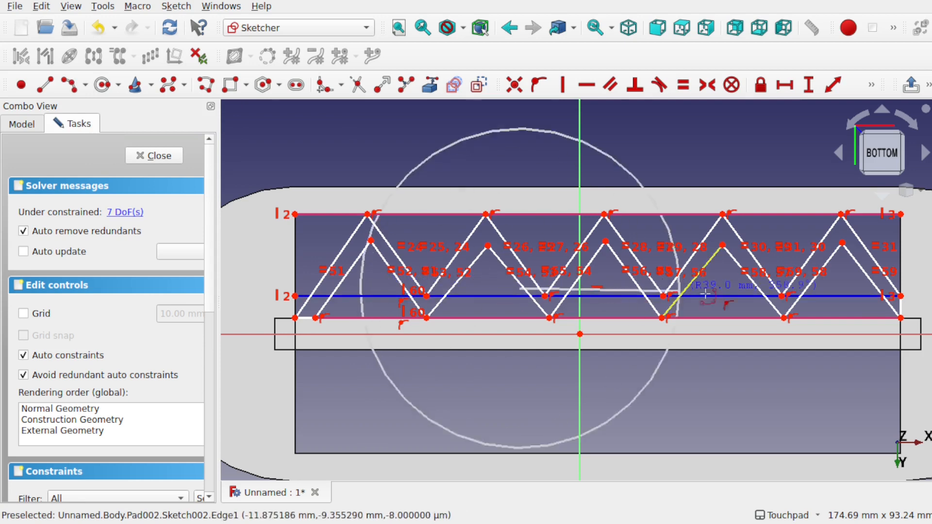
left_click(841, 288)
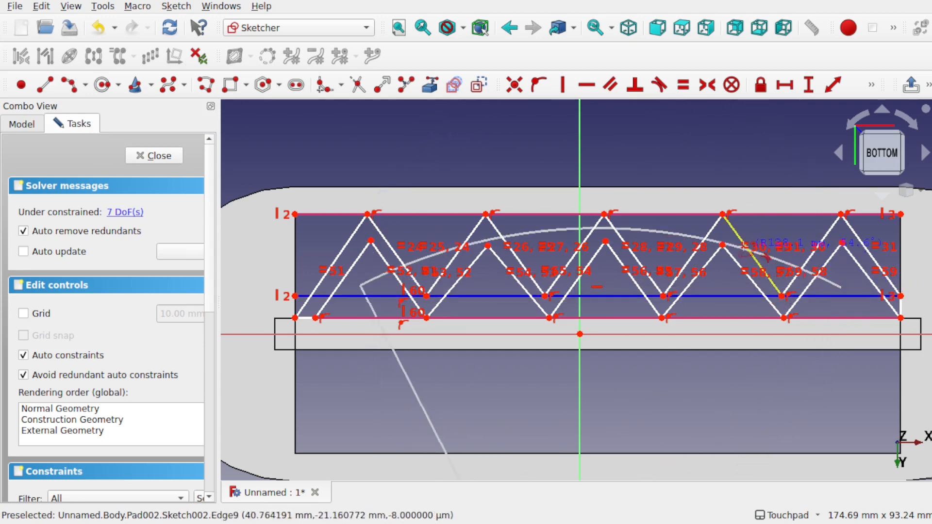
left_click(753, 236)
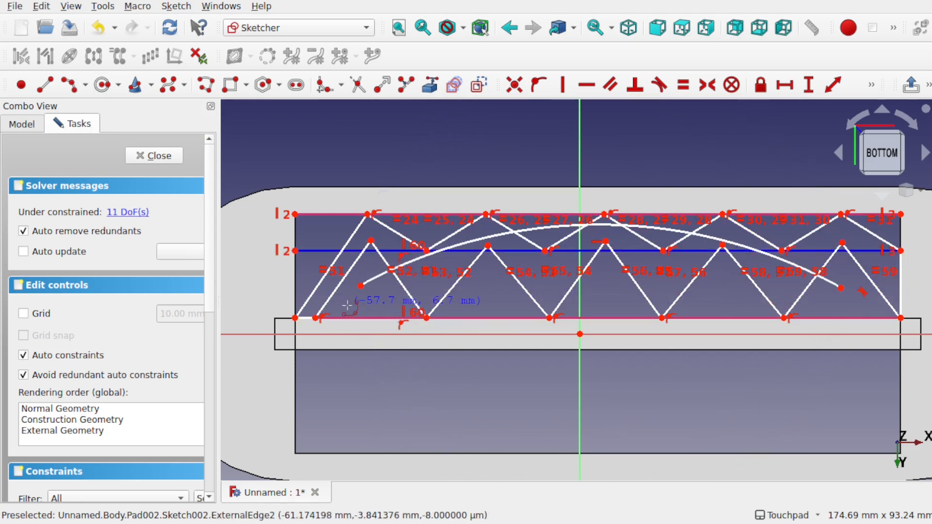
key("ctrl+z")
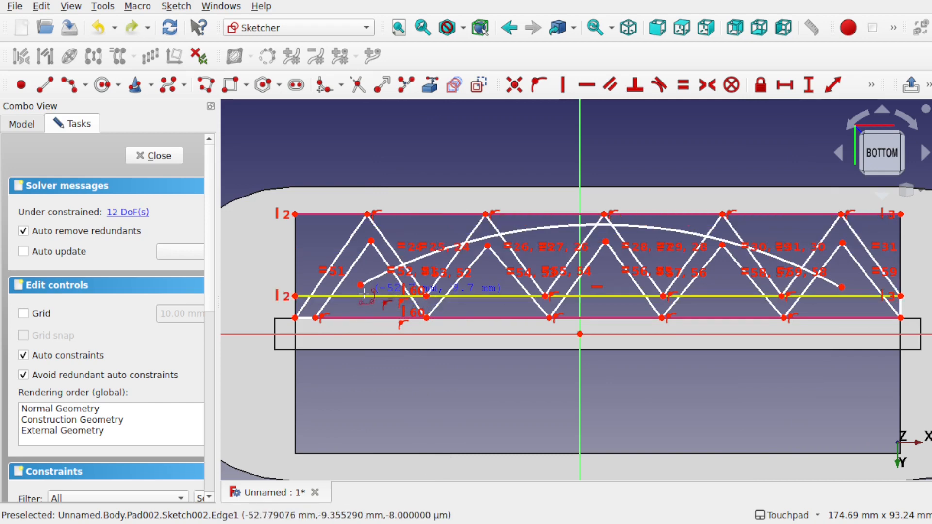
Step: Draw a second arc just below the first by end points and rim point, starting on the construction line
left_click(592, 293)
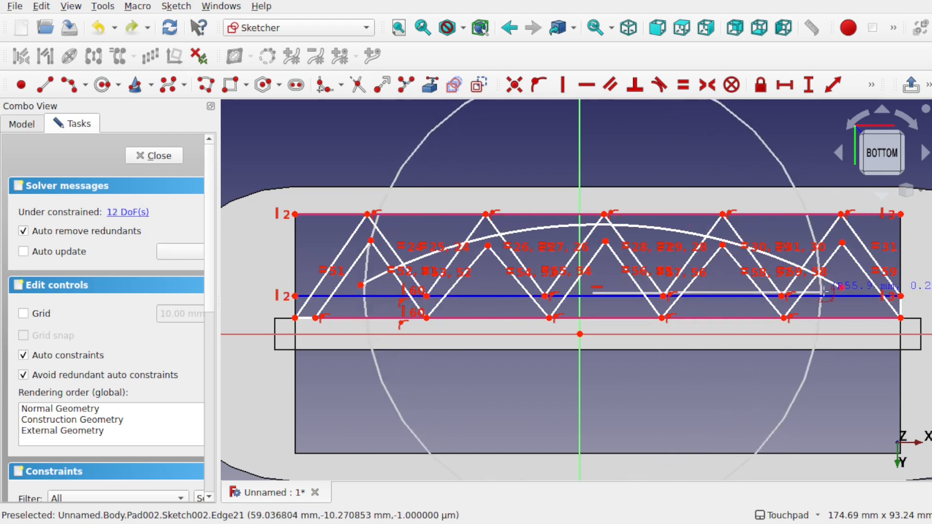
left_click(824, 291)
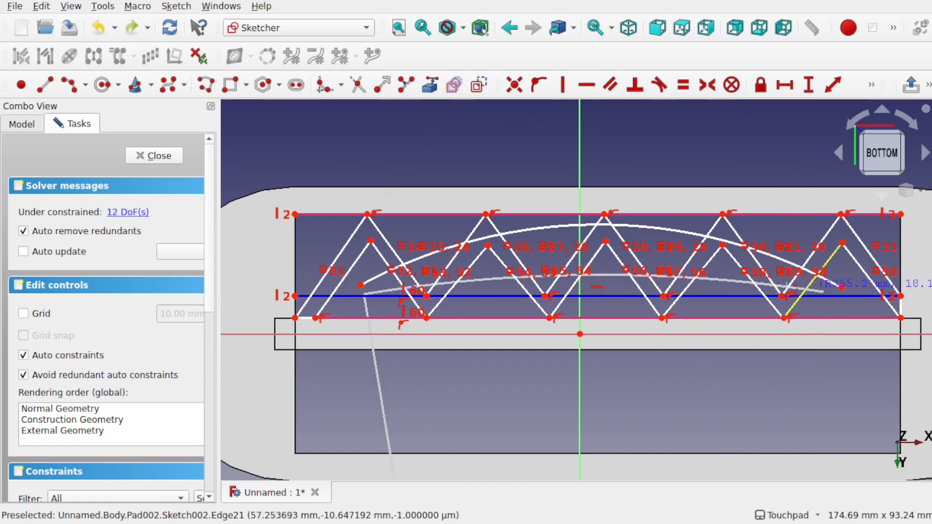
left_click(678, 247)
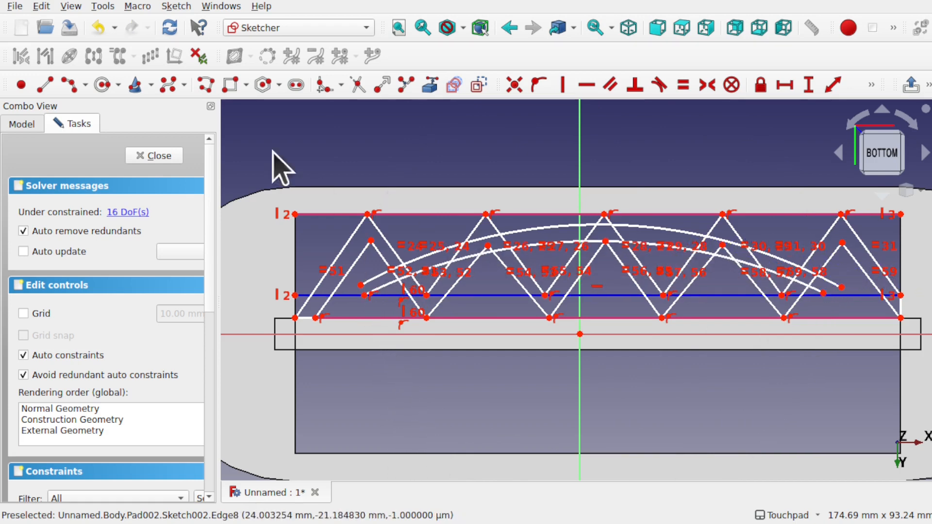
Step: Close both ends of the curved band with short lines joining the end points of the two arcs
left_click(44, 84)
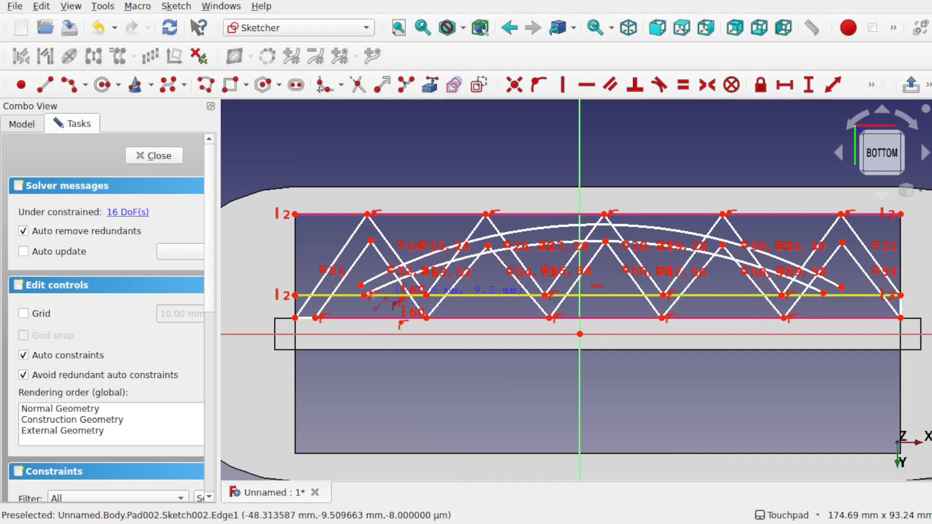
left_click(364, 294)
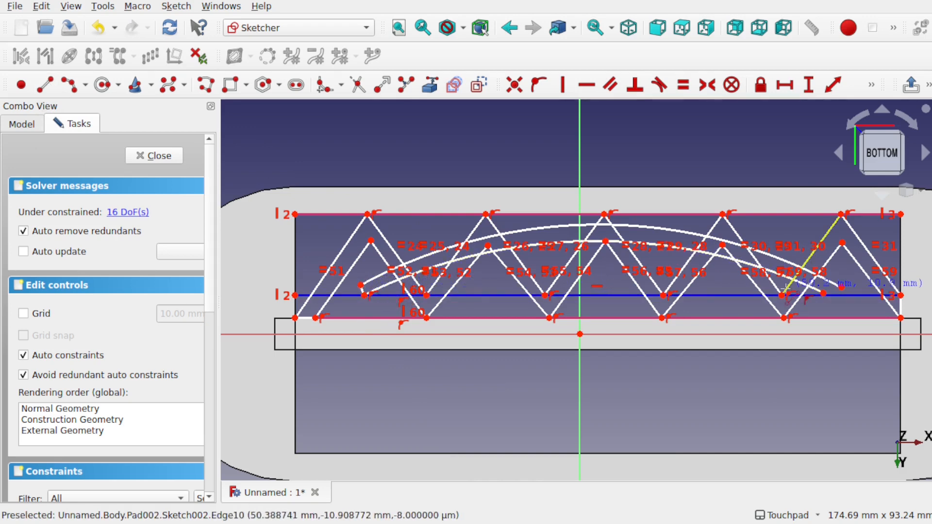
left_click(823, 293)
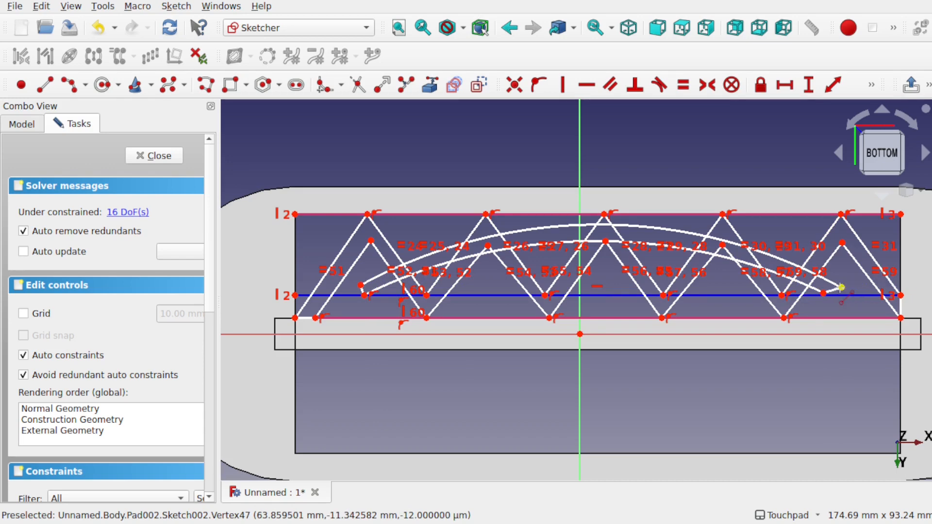
left_click(841, 287)
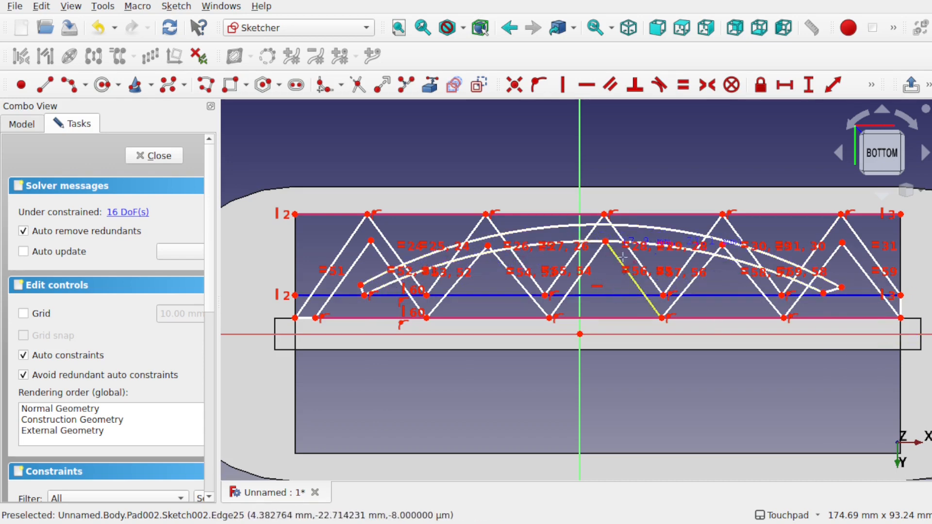
Step: Trim the overlapping band and truss segments where the arcs cross the first descending strut of the zigzag
left_click(359, 87)
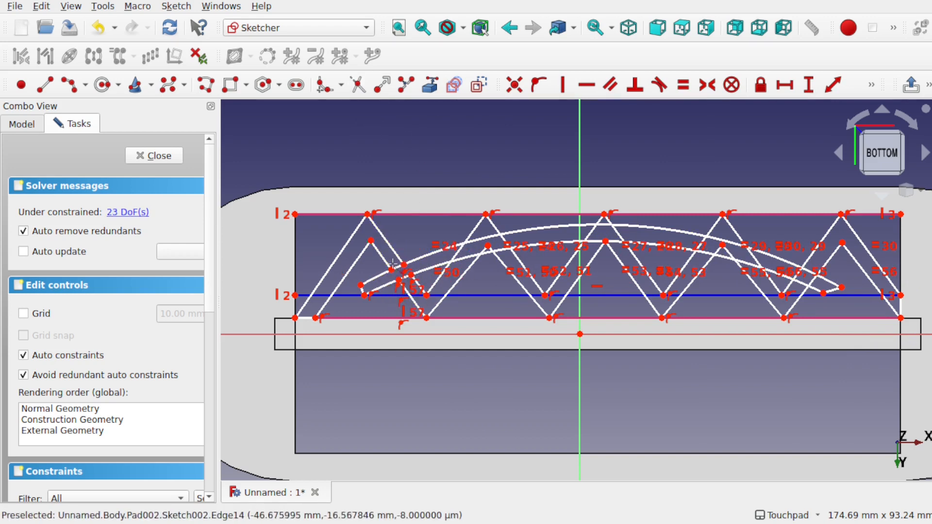
left_click(396, 268)
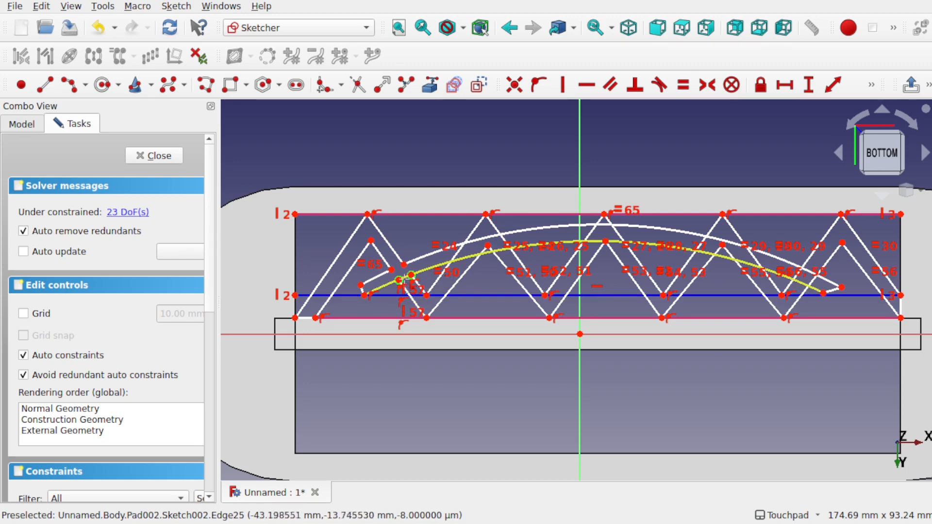
left_click(407, 281)
key("e")
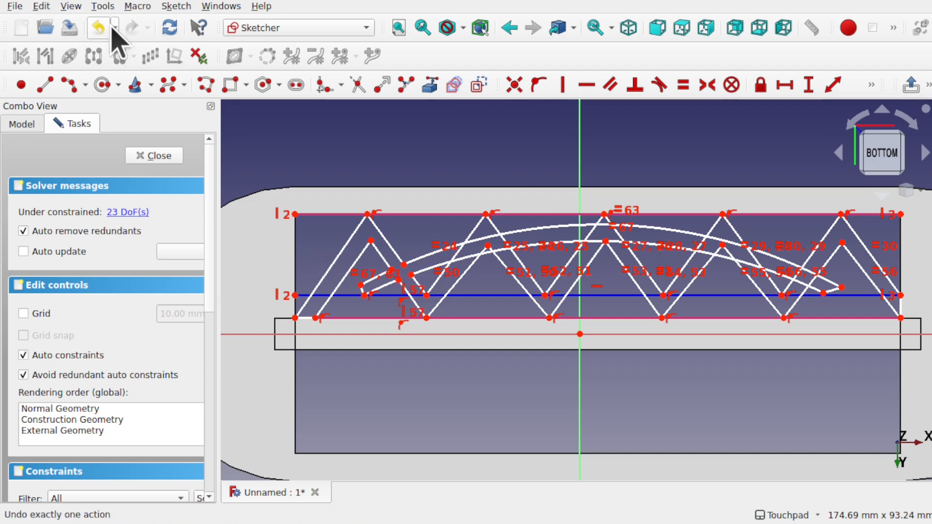
Step: Draw a six-segment open zigzag polyline in the empty half of the opening below the crossbar
left_click(205, 84)
left_click(354, 425)
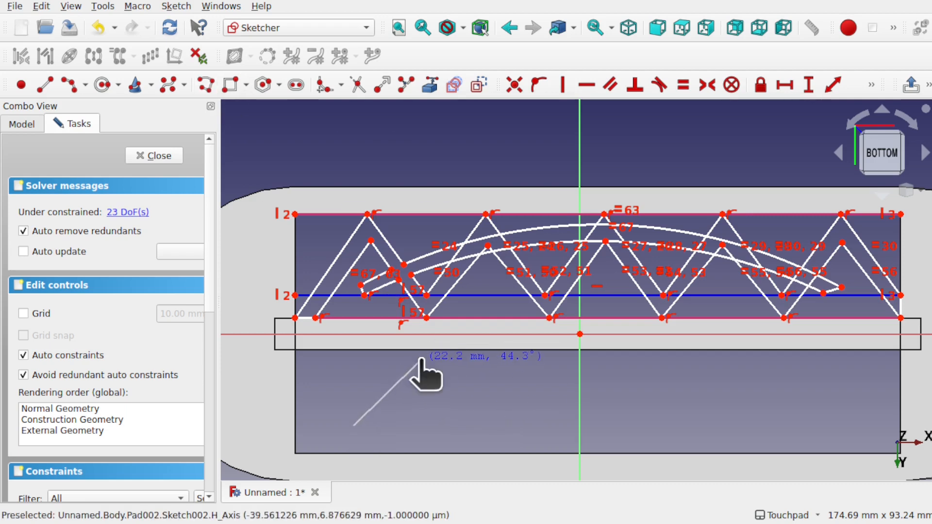
left_click(419, 361)
left_click(497, 436)
left_click(554, 353)
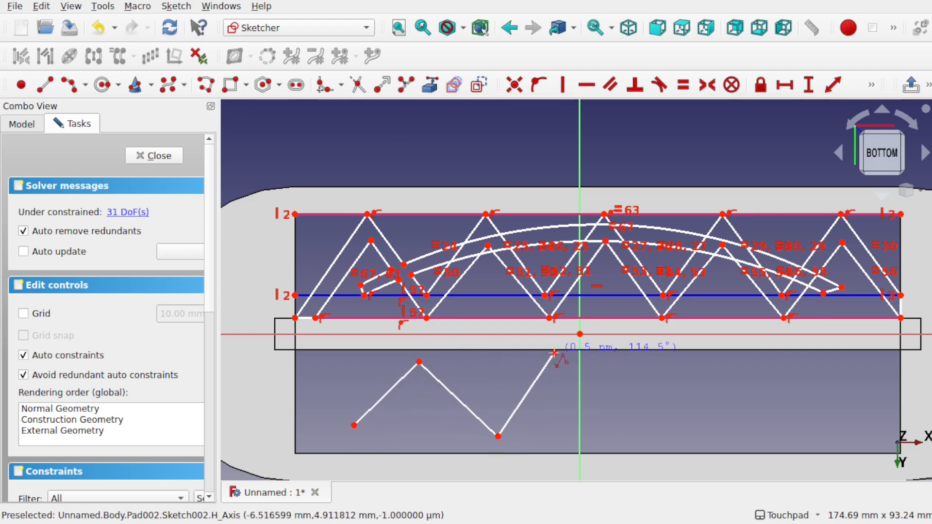
left_click(645, 426)
left_click(730, 360)
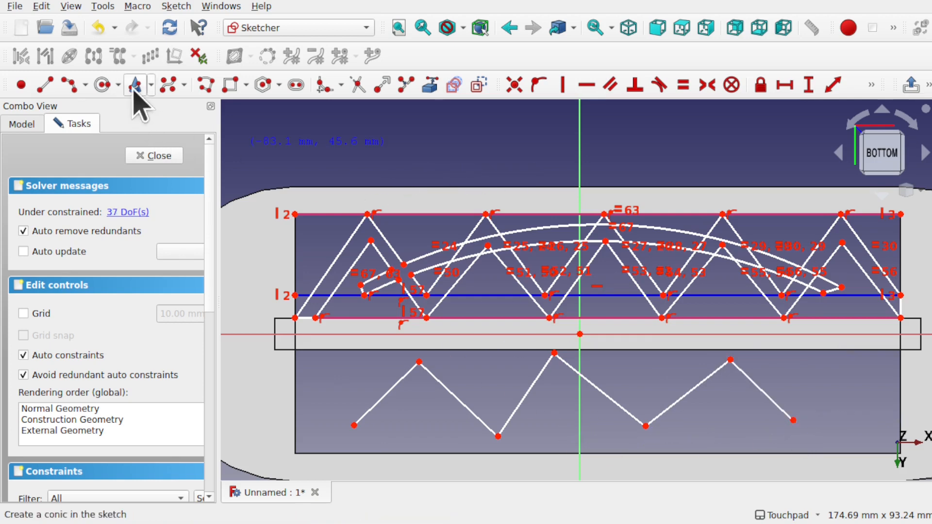
Step: Draw a shallow arc across the new zigzag by end points and rim point, and close the sketch
left_click(68, 87)
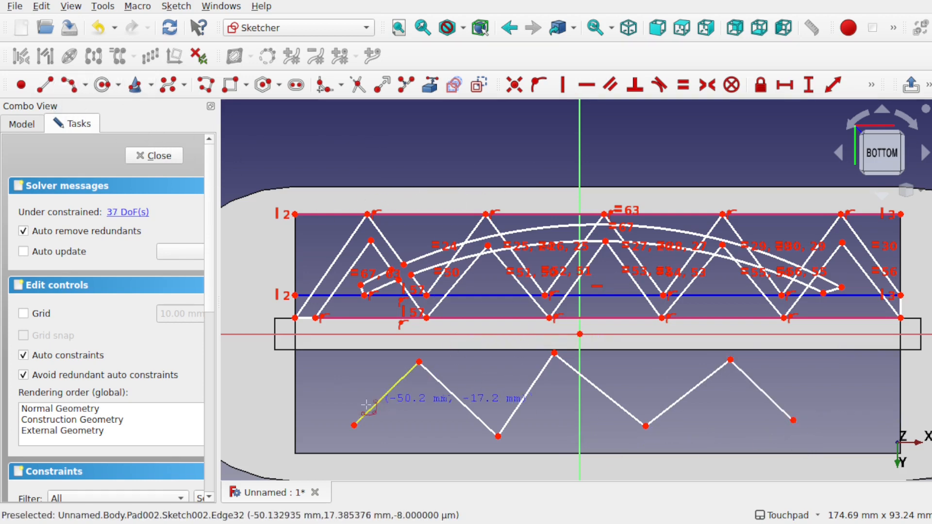
left_click(598, 407)
left_click(817, 388)
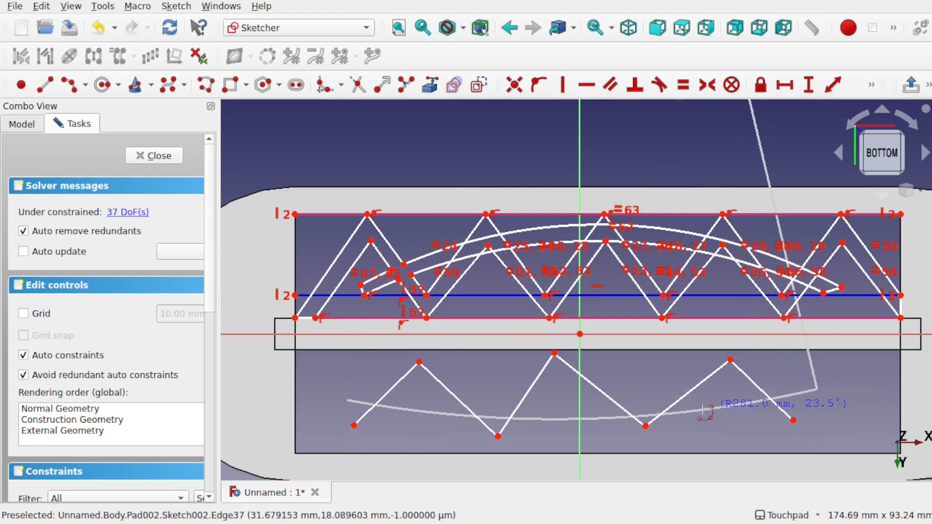
left_click(692, 379)
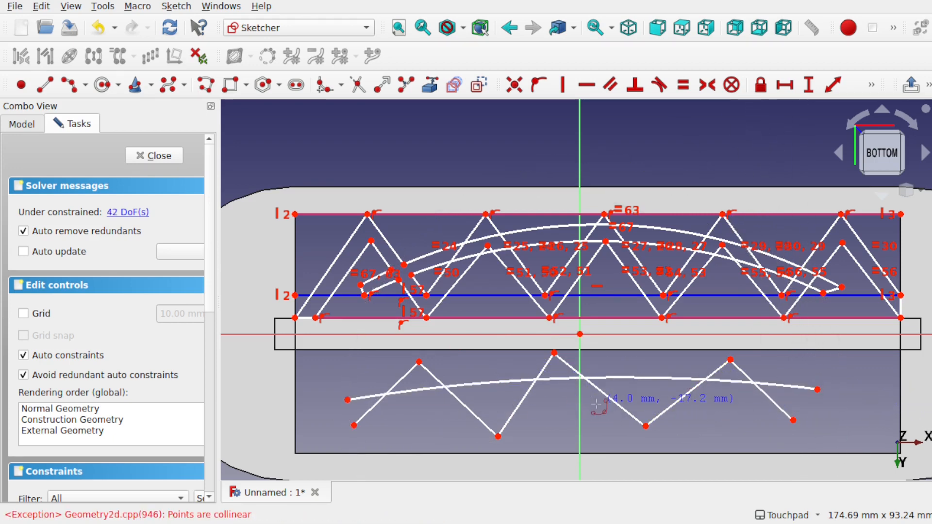
left_click(161, 156)
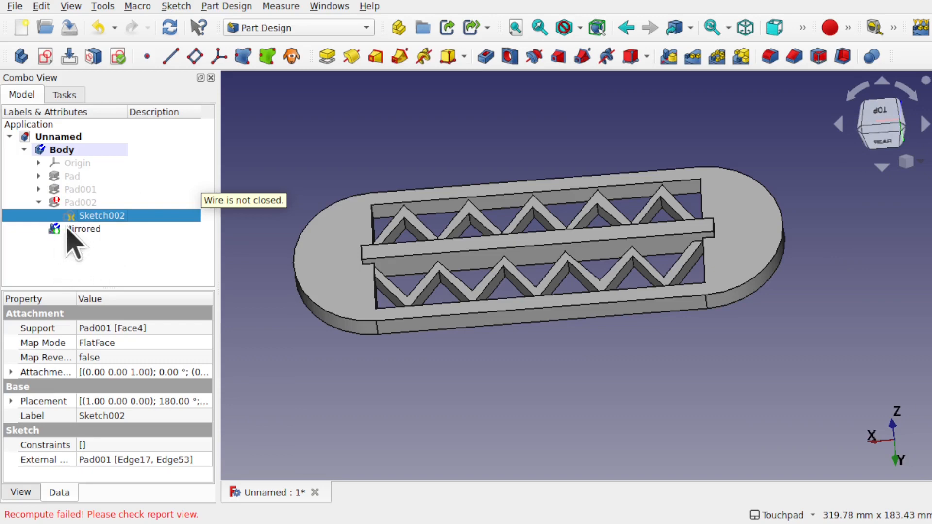
Step: Delete the Body with all its features from Origin to Mirrored, accepting the dependency break
left_click(62, 151)
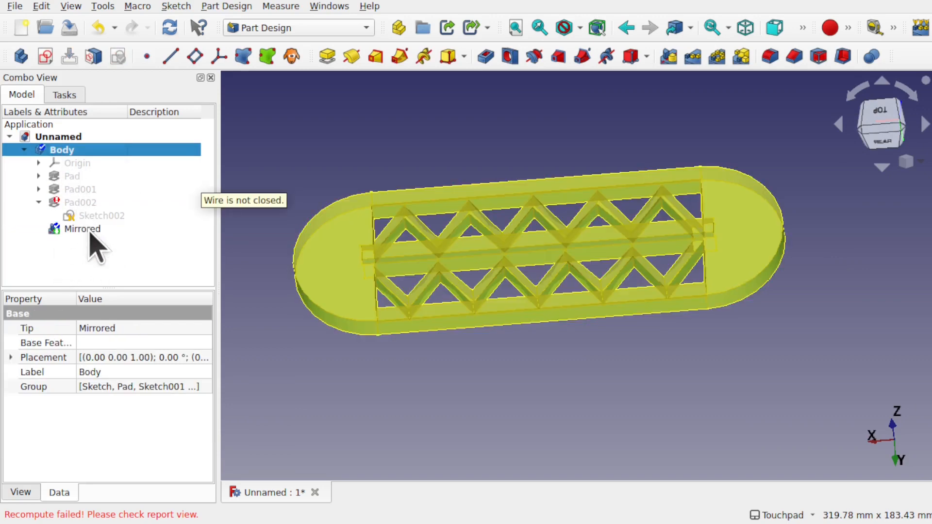
left_click(82, 229, "shift")
key("Delete")
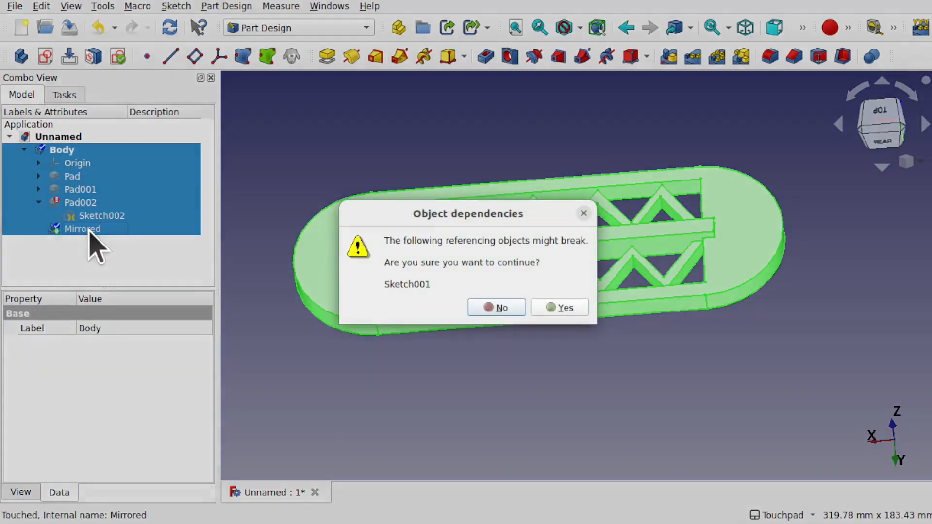
left_click(549, 306)
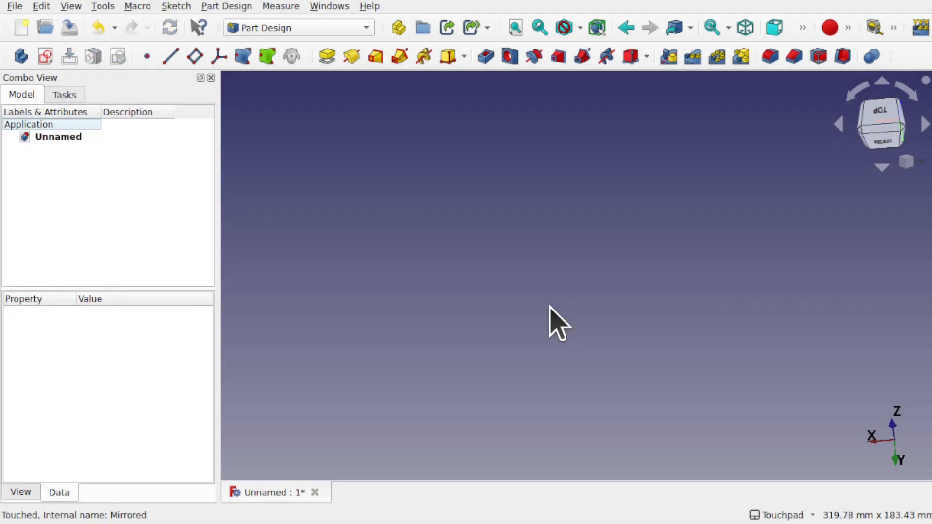
Step: Switch to the Sketcher workbench and create a new standalone sketch on the XY-Plane
left_click(334, 25)
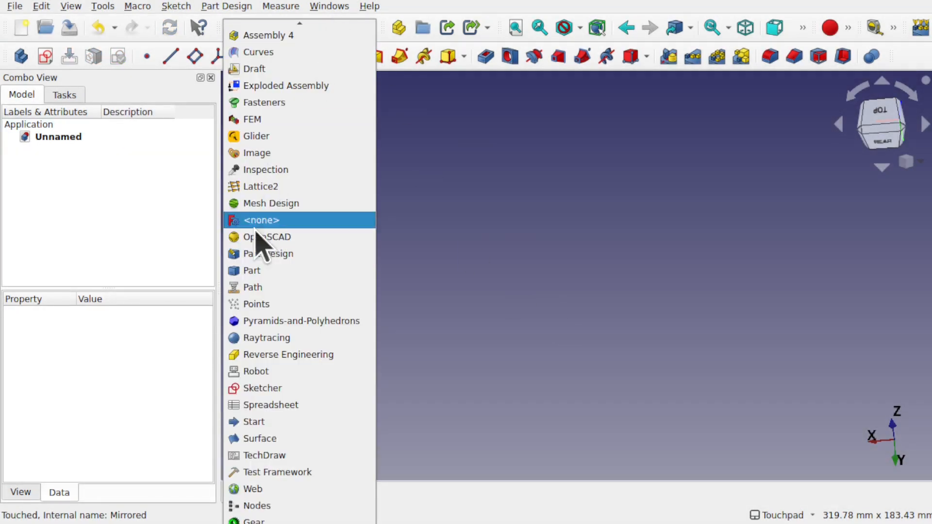
left_click(272, 271)
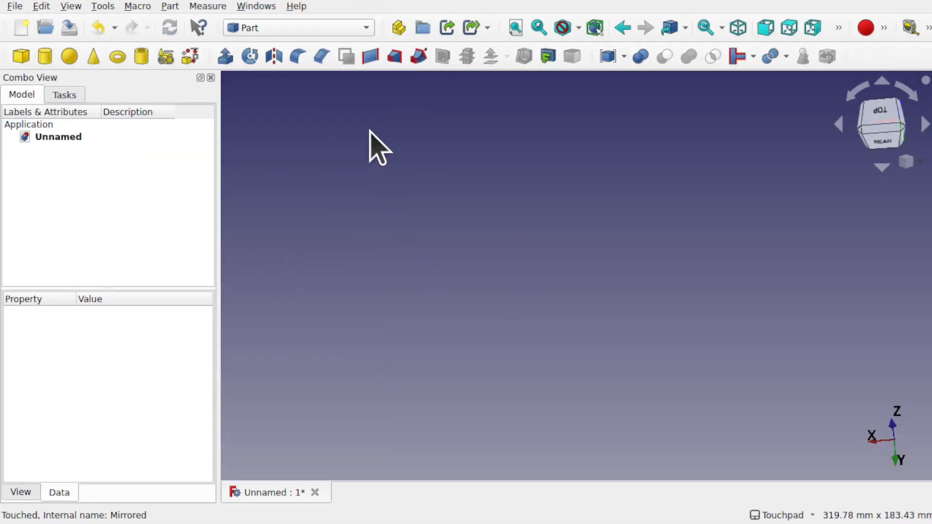
left_click(312, 30)
left_click(314, 391)
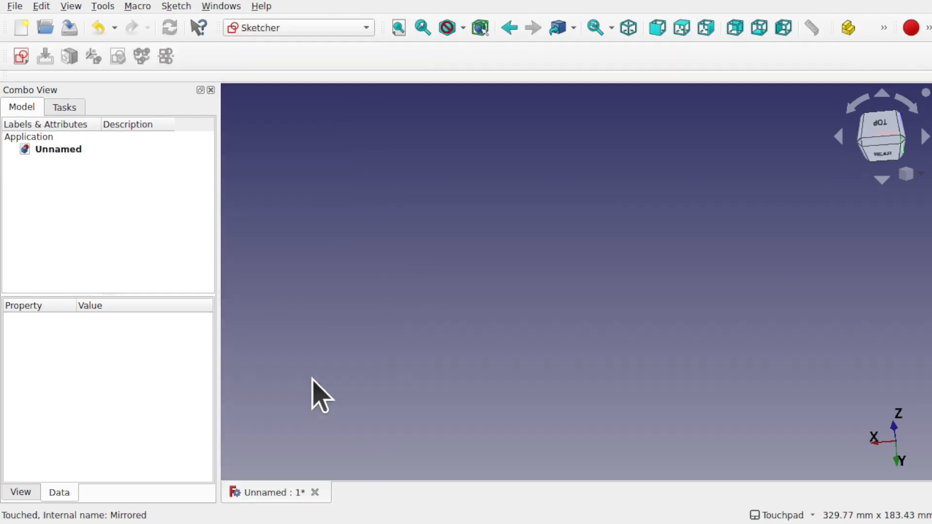
left_click(20, 57)
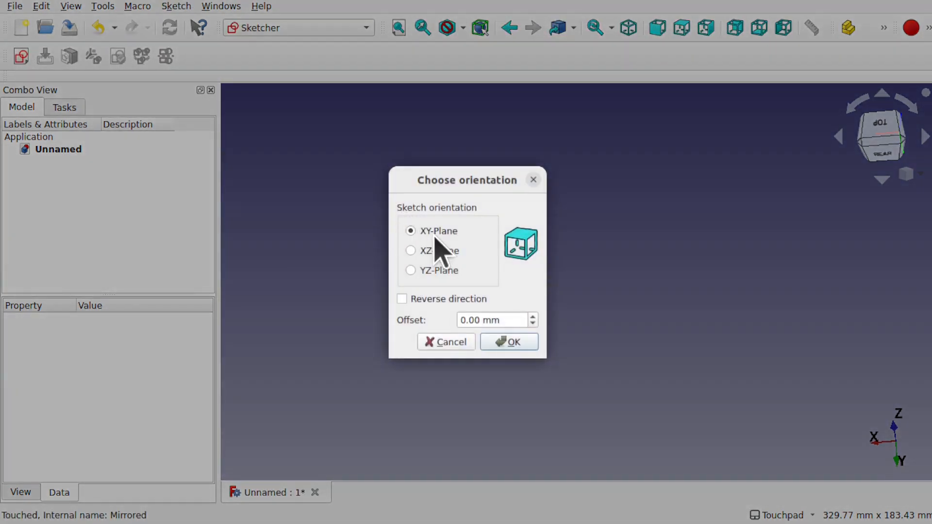
left_click(508, 341)
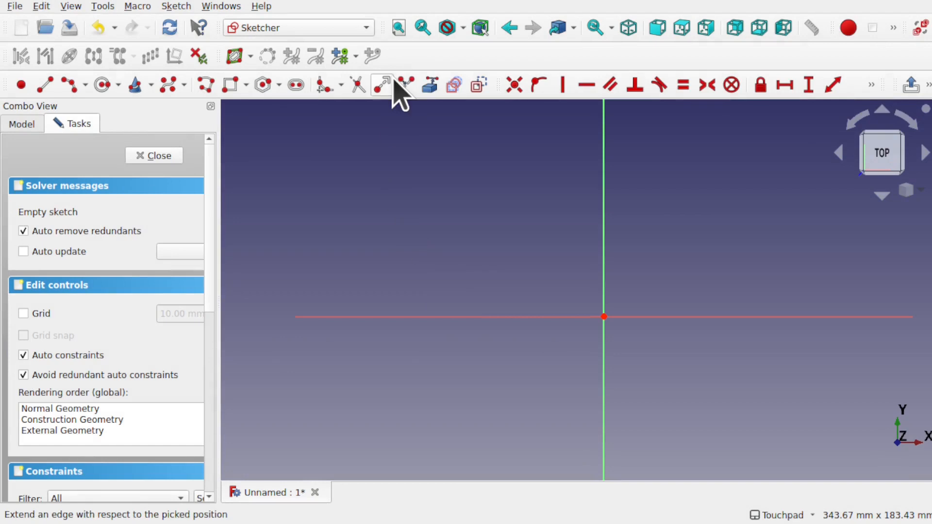
Step: Draw a slot along the horizontal axis, about 178 mm between arc centres with a radius of about 44.5 mm
left_click(294, 92)
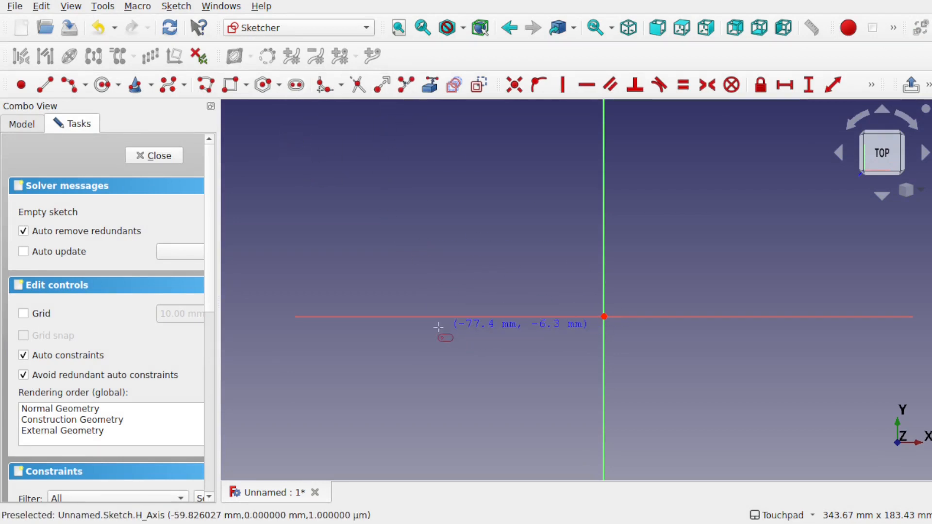
left_click(418, 318)
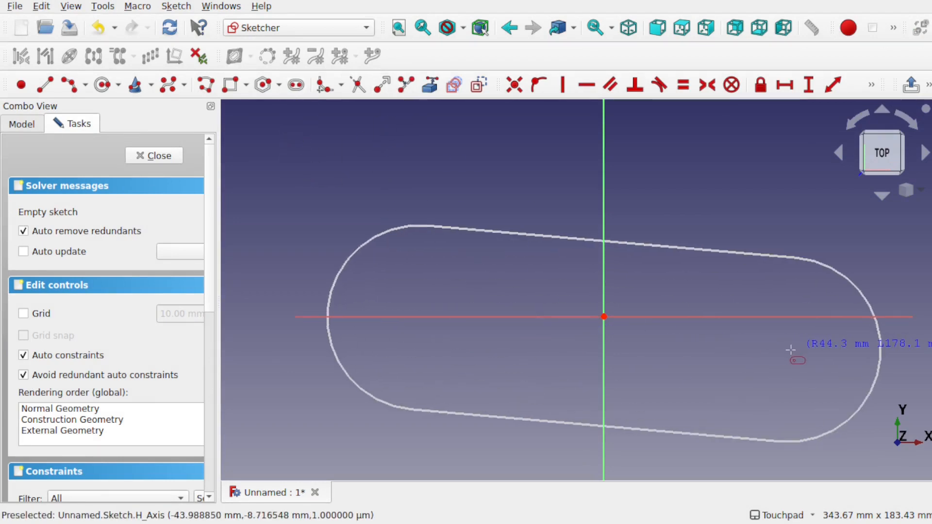
left_click(791, 317)
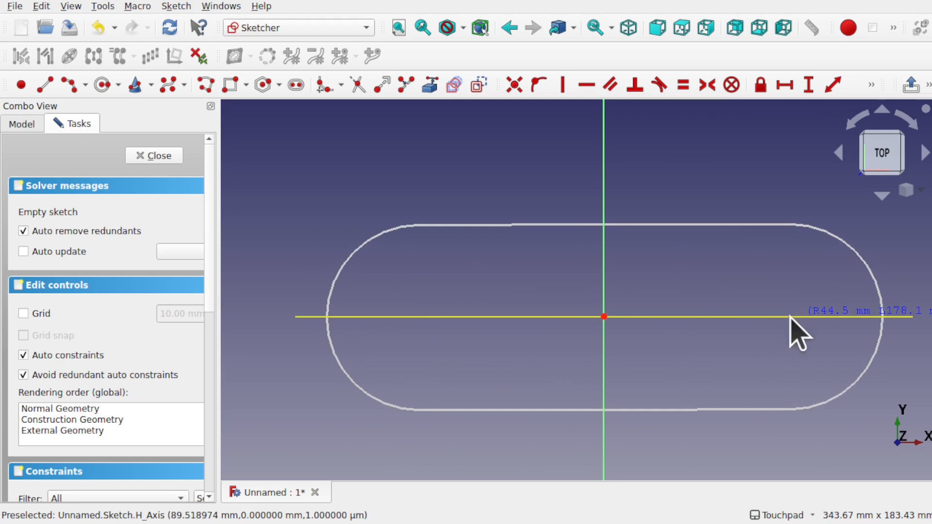
Step: Draw a rectangle inside the slot, spanning lengthwise between the two arc centres
left_click(232, 86)
left_click(421, 253)
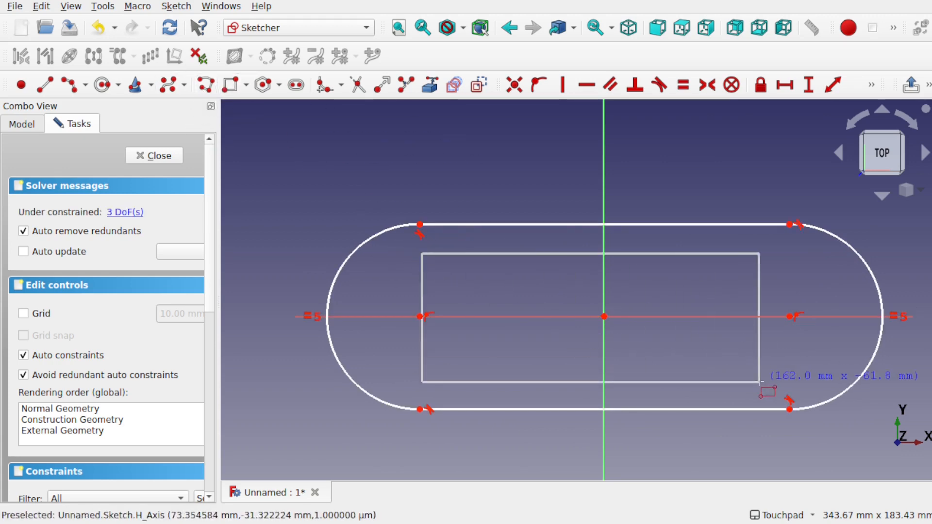
left_click(789, 383)
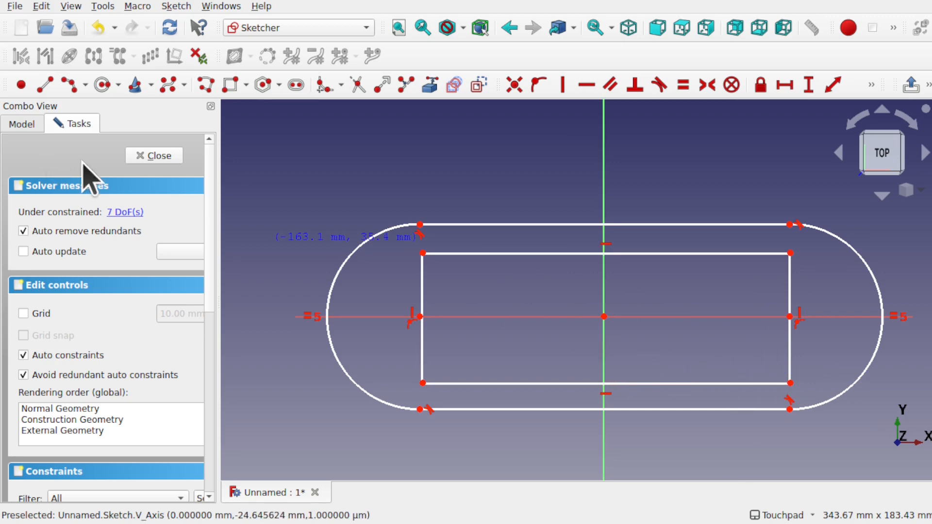
right_click(444, 316)
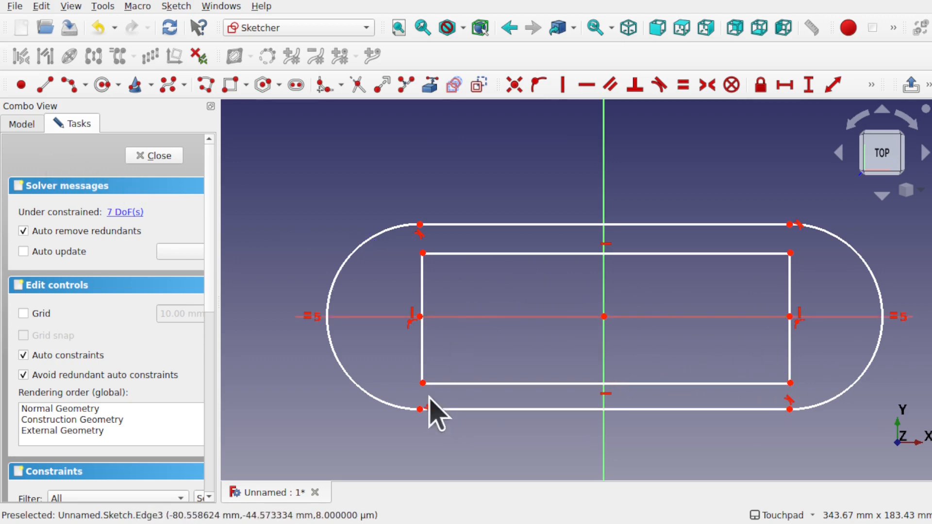
Step: Constrain the two corners of the rectangle's left side symmetric about the horizontal axis and close the sketch
left_click_drag(480, 384, 482, 390)
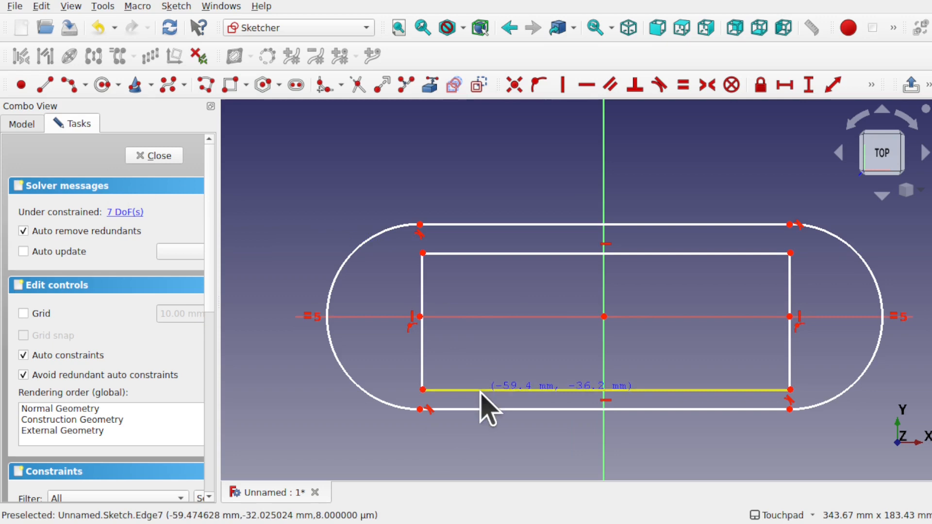
left_click(423, 390)
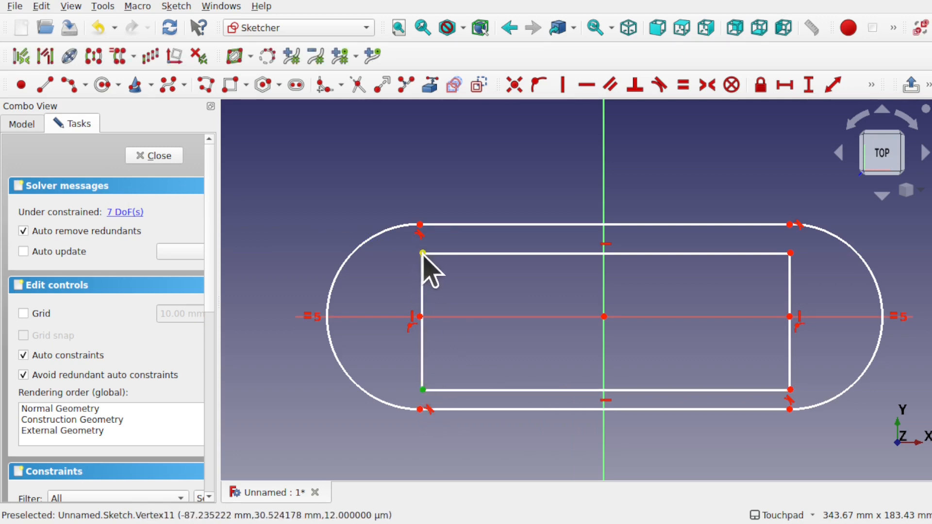
left_click(422, 254)
left_click(389, 316)
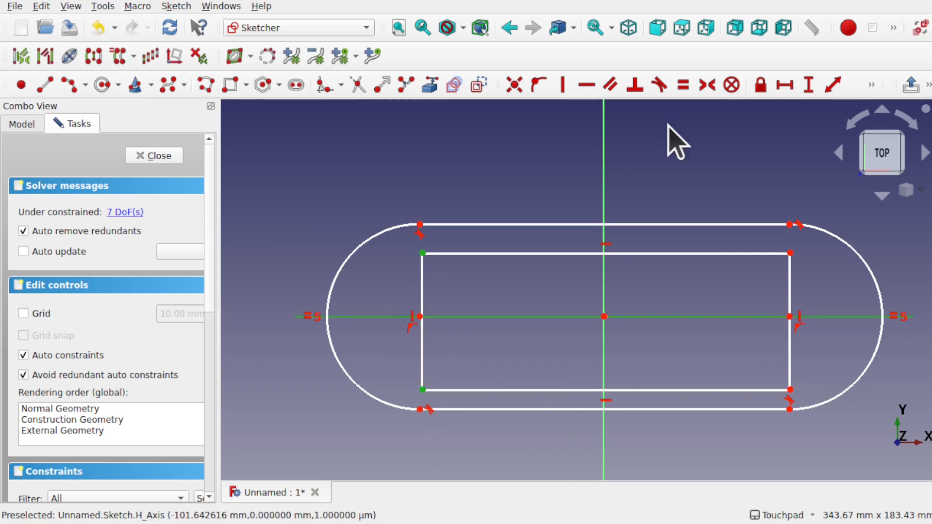
left_click(707, 86)
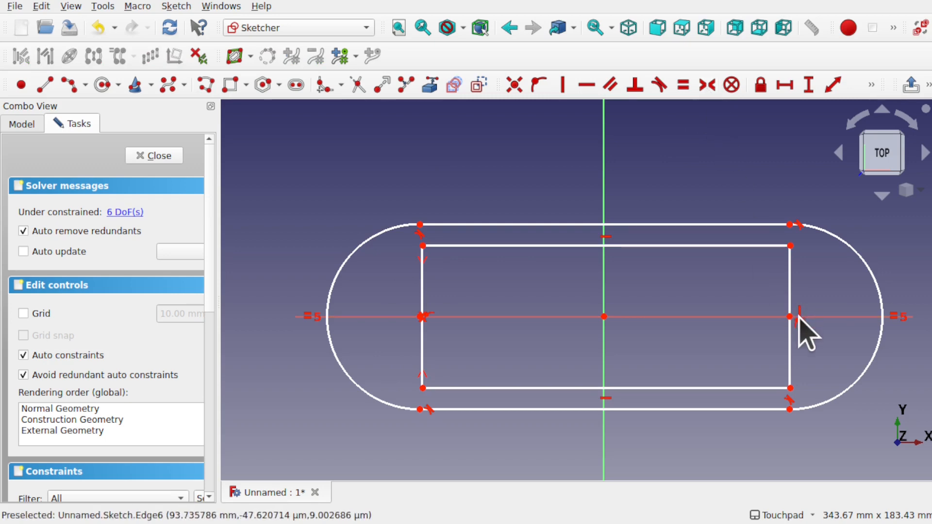
left_click(152, 156)
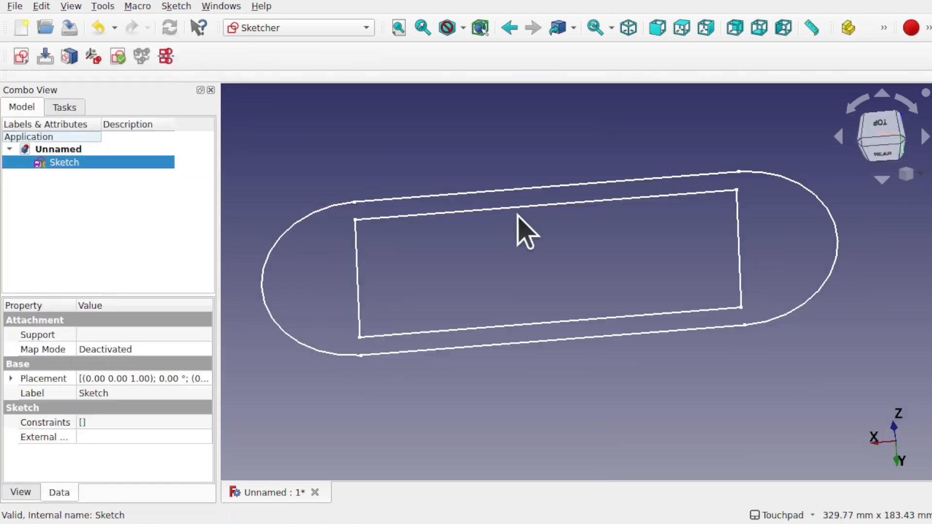
Step: Switch to the Part workbench and extrude the slot-and-rectangle sketch 10 mm along its normal as a solid
left_click(287, 28)
left_click(306, 272)
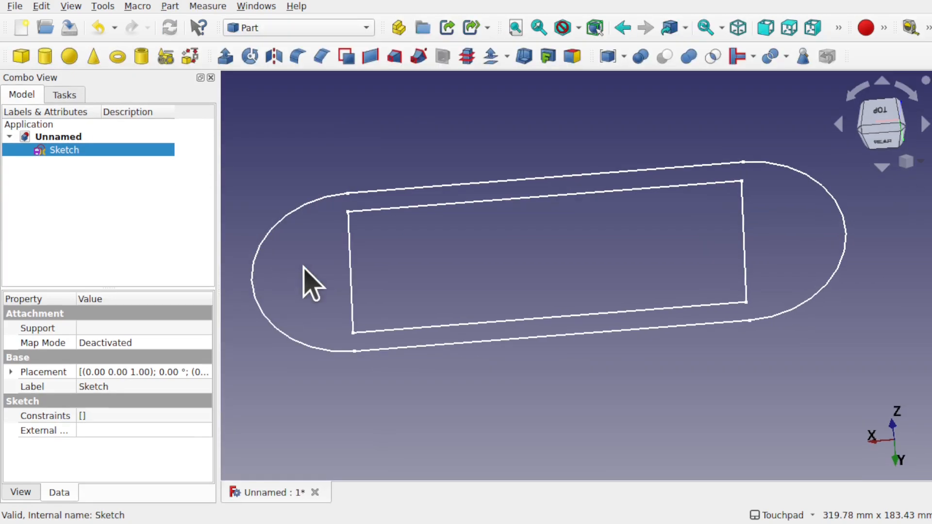
left_click(226, 56)
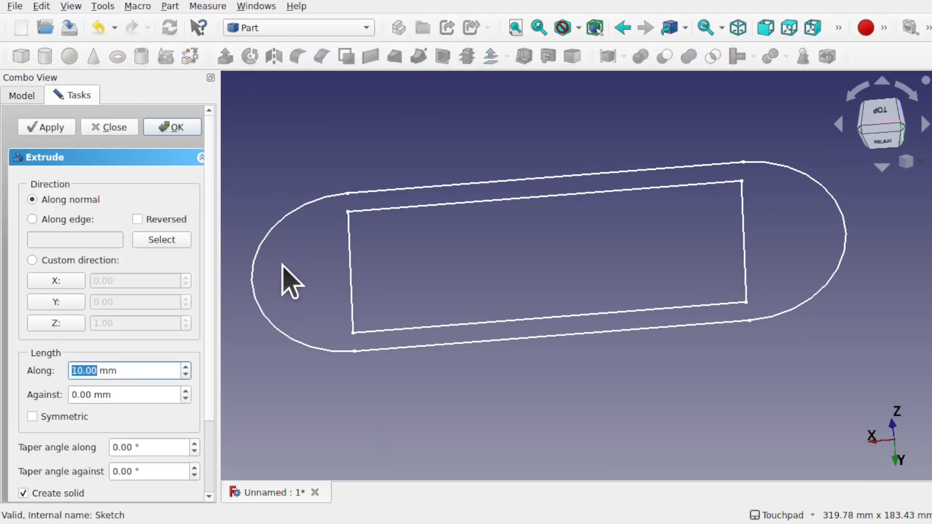
key("Return")
left_click_drag(665, 281, 503, 319, "shift")
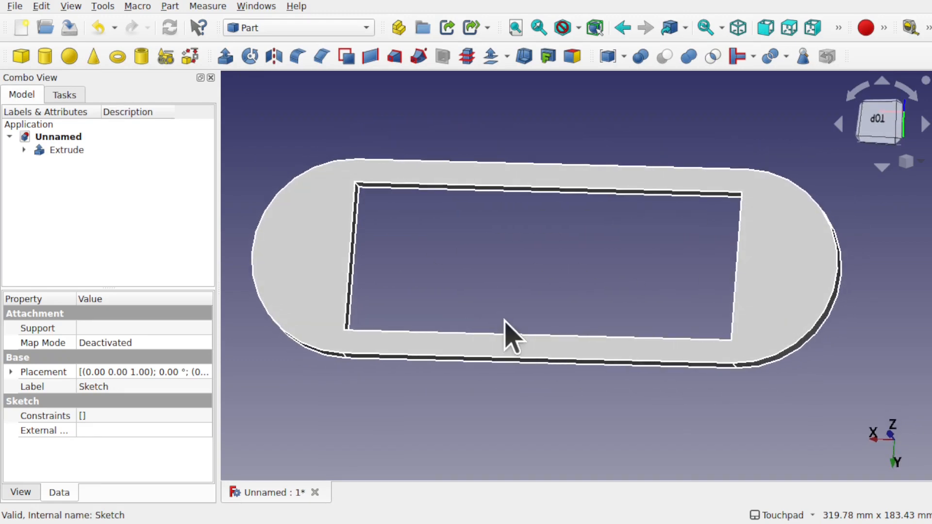
left_click(513, 292)
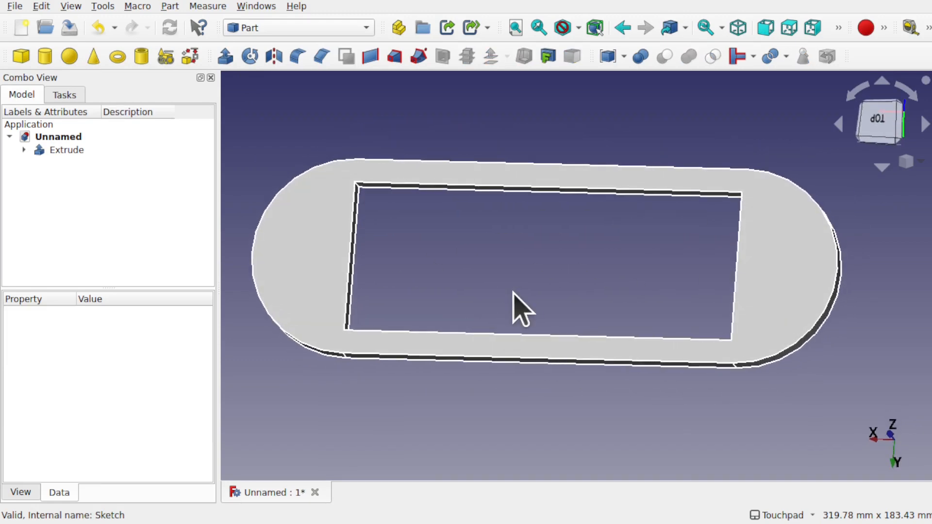
left_click_drag(513, 292, 557, 325, "shift")
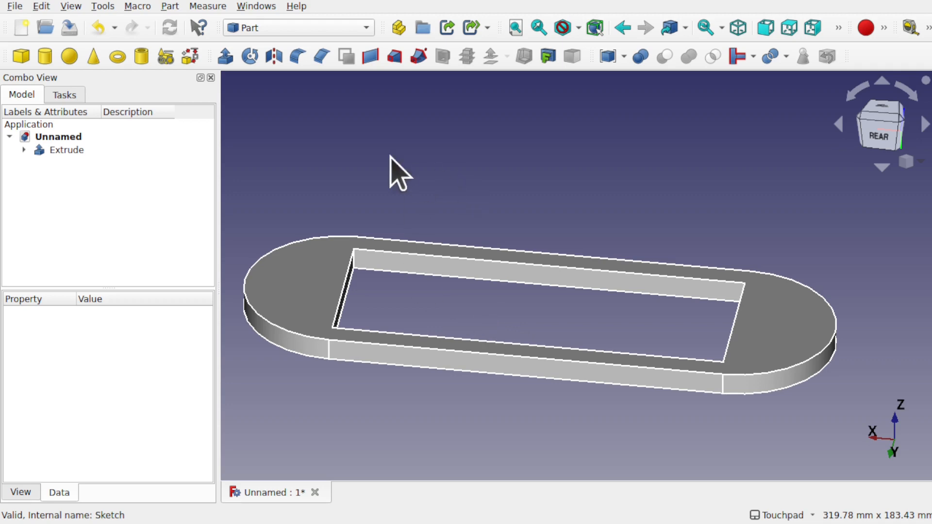
Step: Switch to the Sketcher workbench and create a second standalone sketch on the XY-Plane
left_click(297, 30)
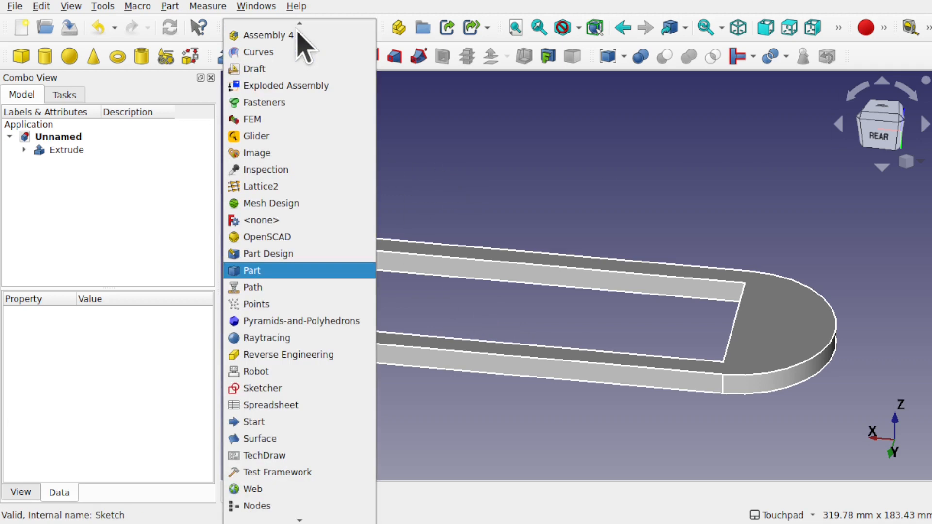
left_click(327, 388)
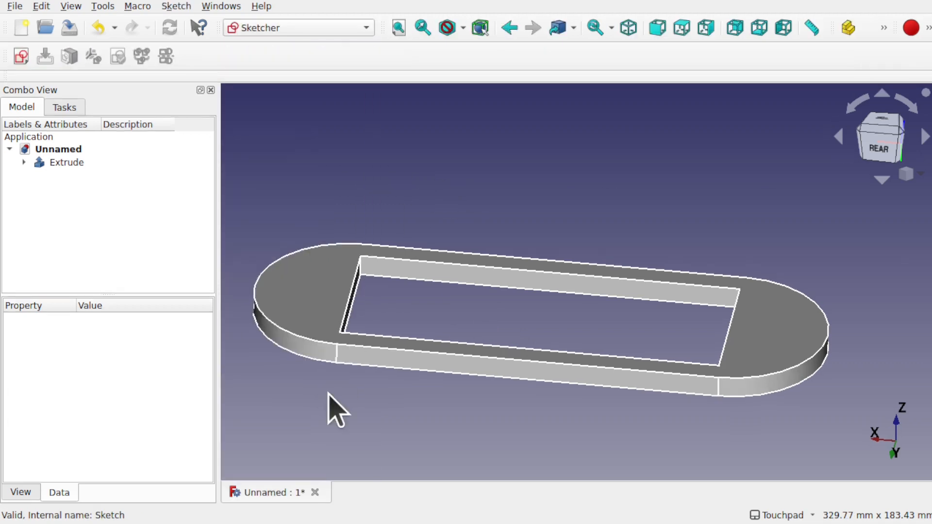
left_click(21, 57)
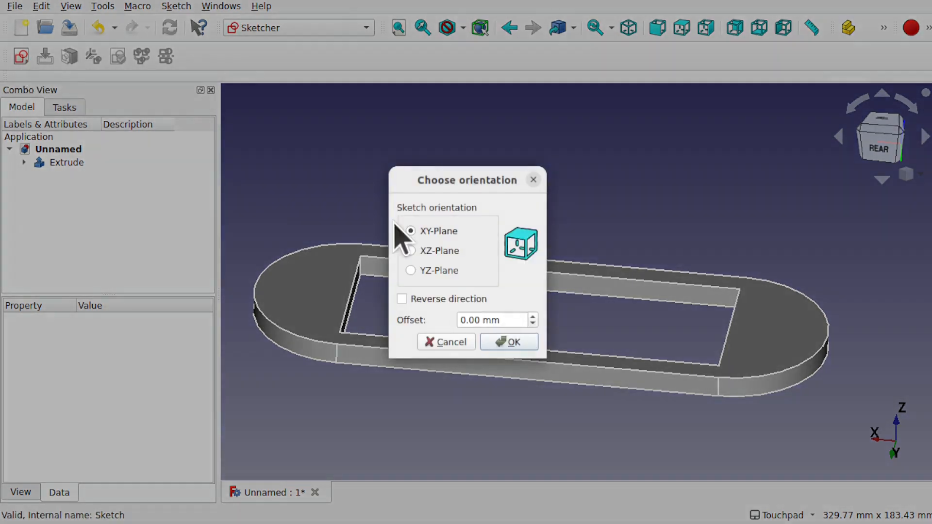
left_click(515, 343)
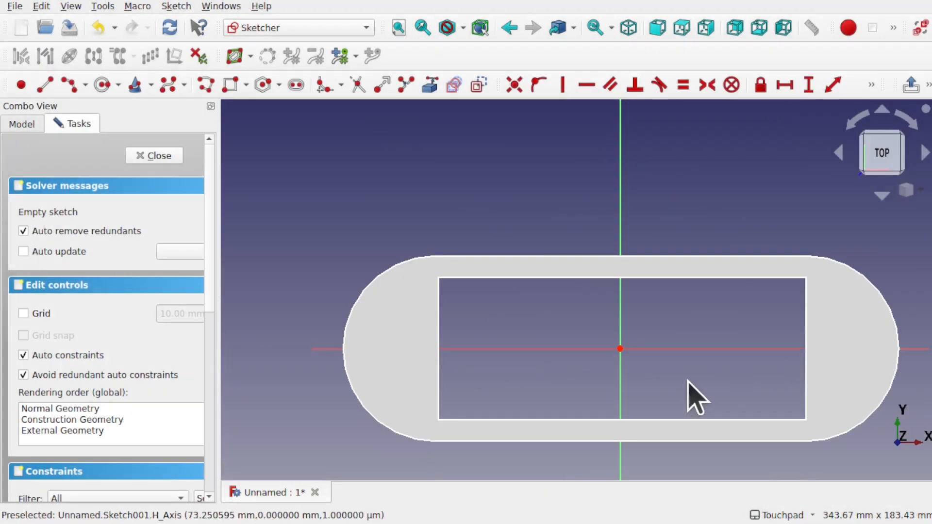
Step: Draw a line about 193 mm long on the horizontal axis, spanning the plate's rectangular opening, and close the sketch
left_click_drag(688, 380, 502, 386, "shift")
mouse_move(709, 296)
left_mouse_down("shift")
mouse_move(670, 284)
mouse_move(715, 285)
left_mouse_up("shift")
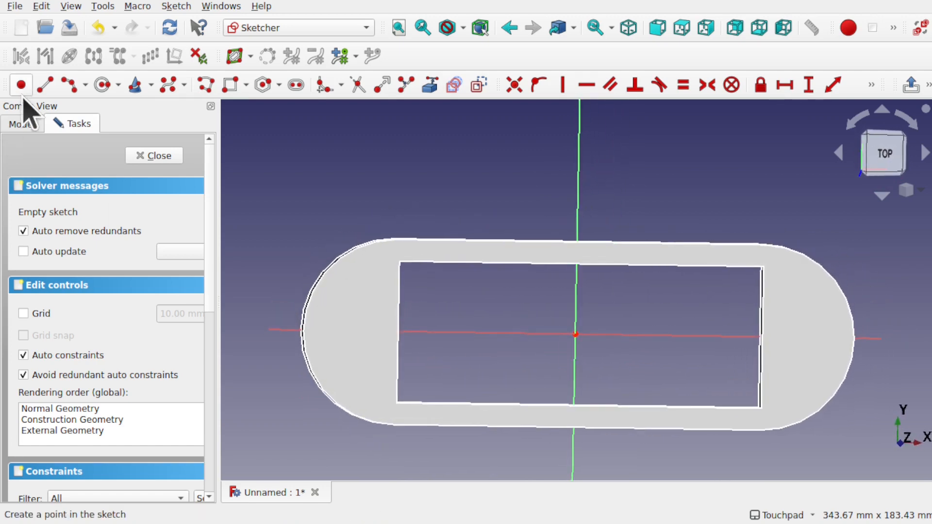
left_click(46, 85)
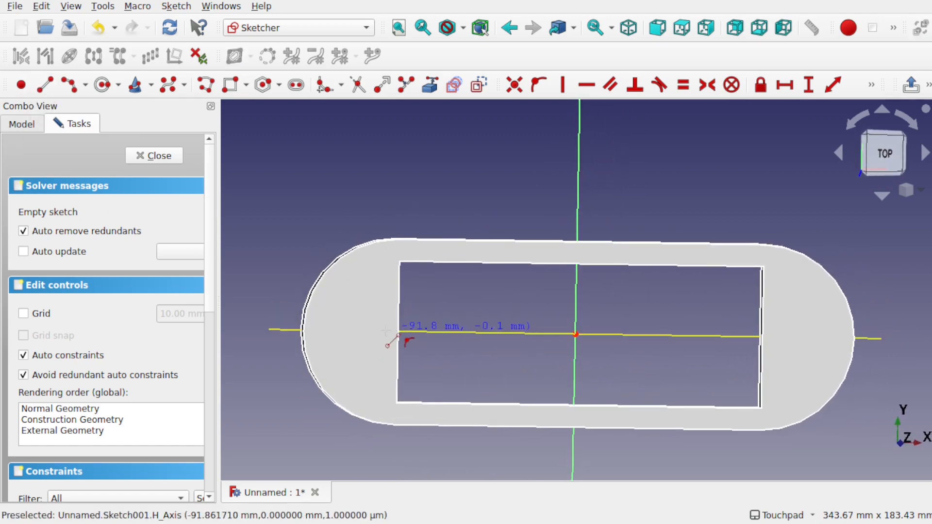
left_click(411, 332)
left_click(783, 334)
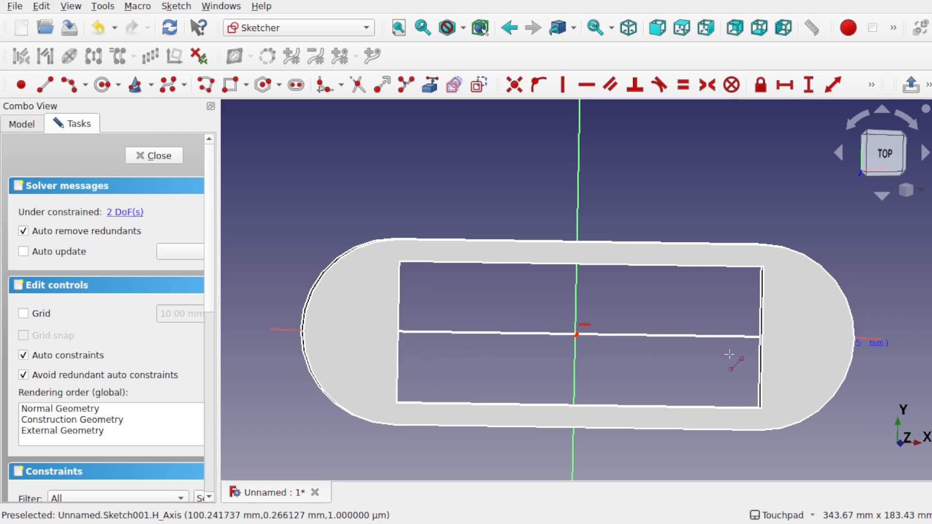
left_click_drag(577, 385, 557, 370, "shift")
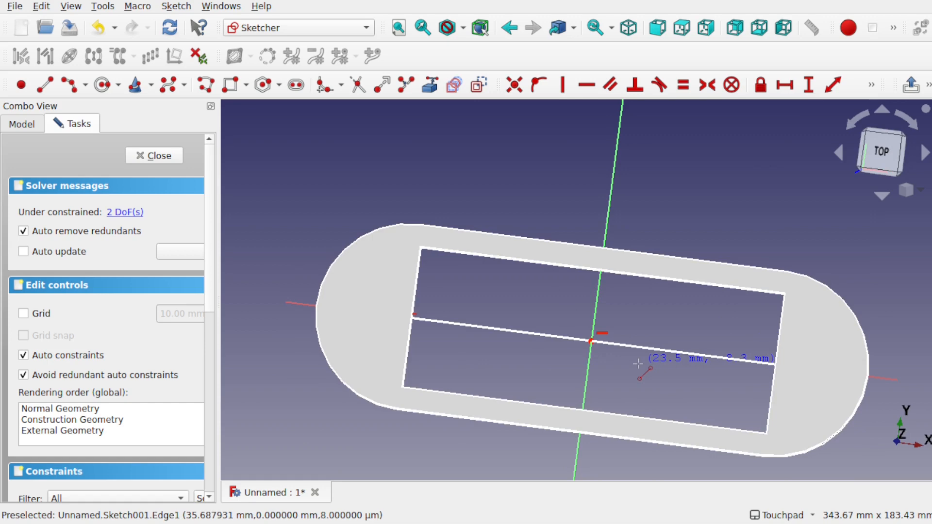
left_click(160, 156)
Step: Switch to the Arch workbench and create a wall from the single-line sketch
left_click(162, 175)
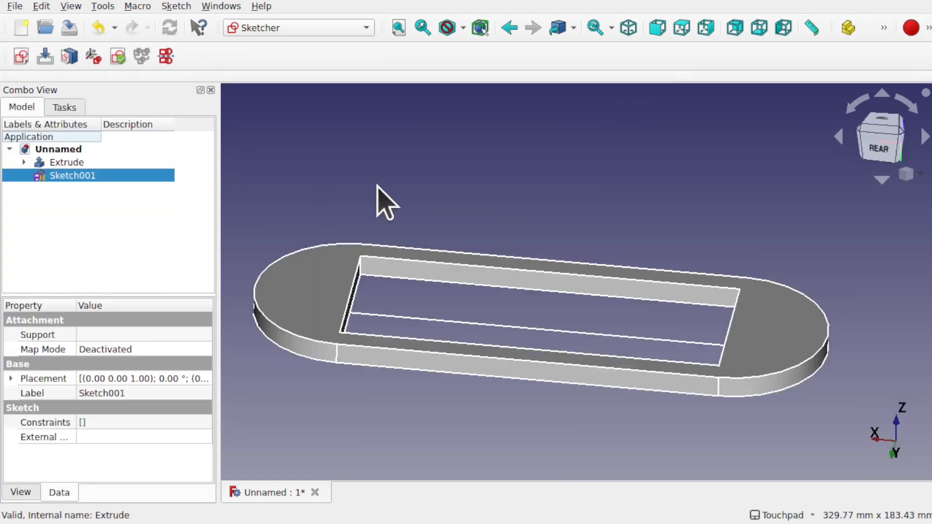
left_click(326, 28)
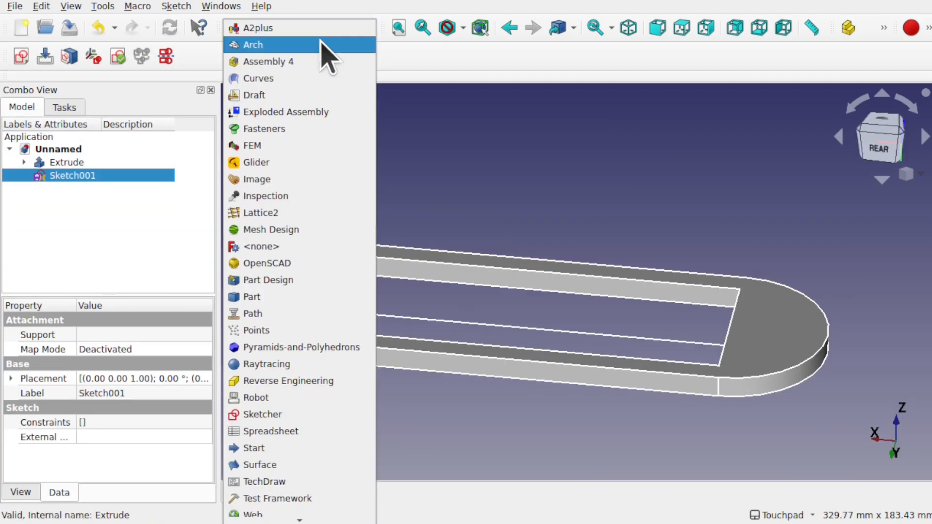
left_click(326, 45)
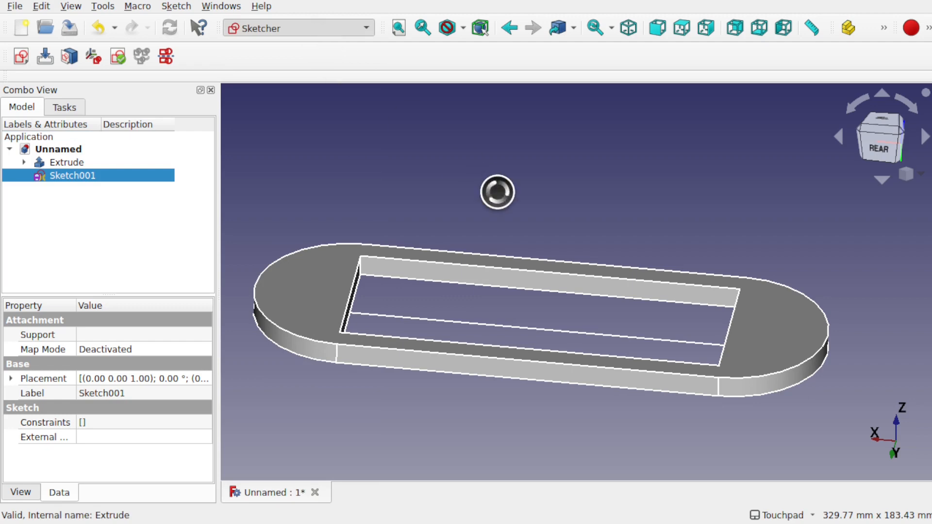
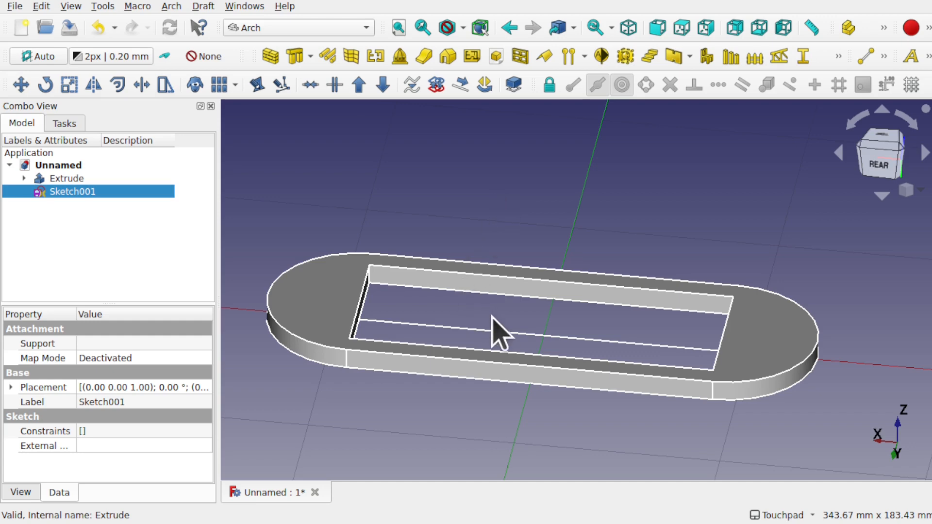
left_click(500, 333)
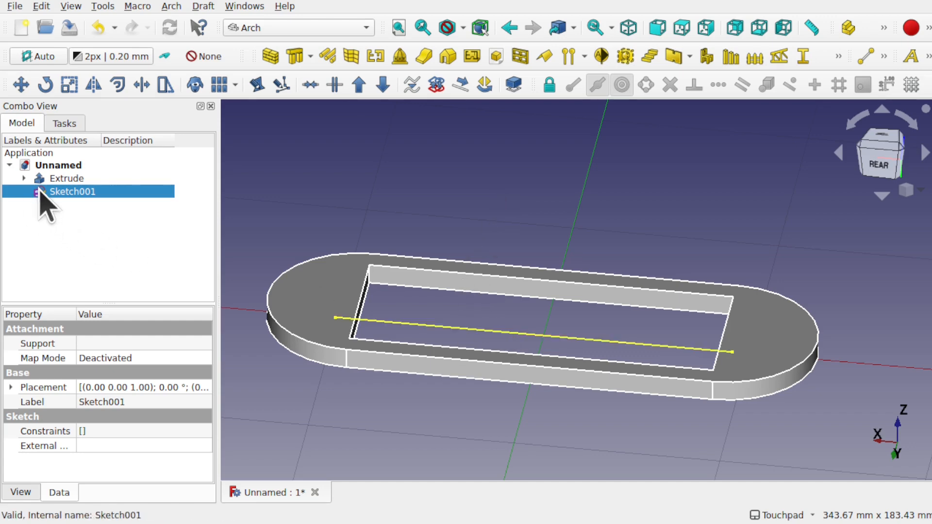
left_click(270, 56)
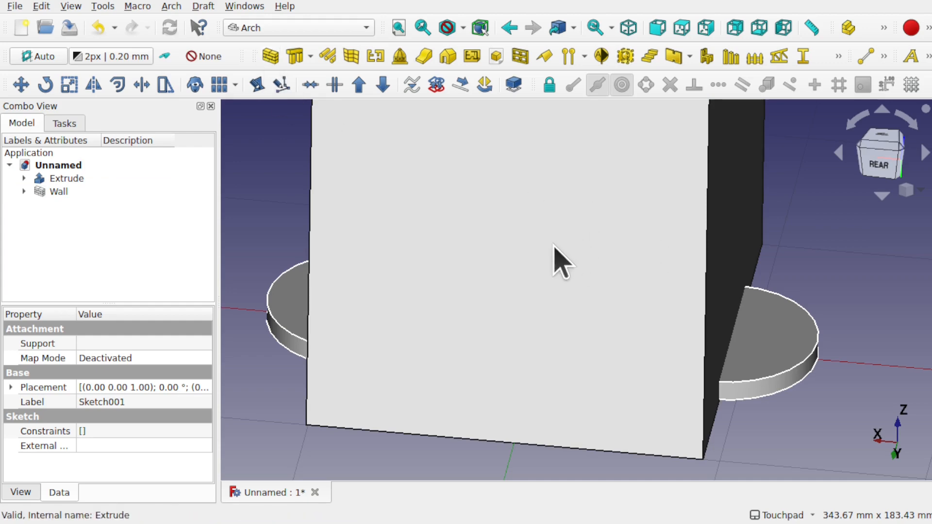
Step: Set the wall's width to 10 mm and its height to 12 mm
left_click(36, 191)
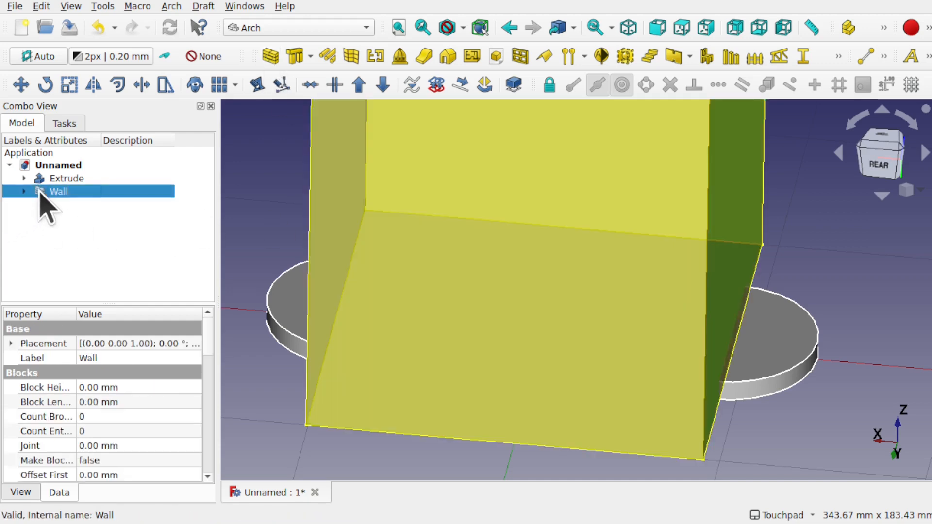
left_click_drag(206, 349, 205, 469)
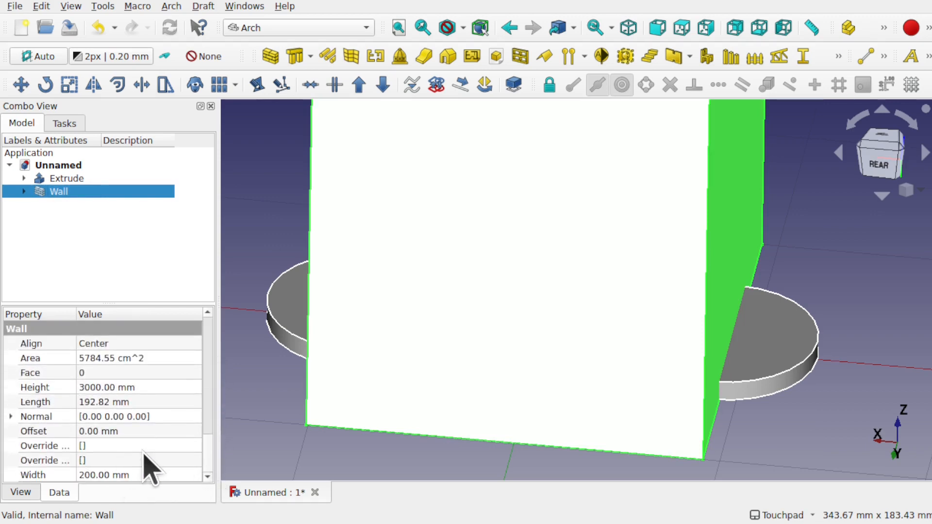
left_click(97, 475)
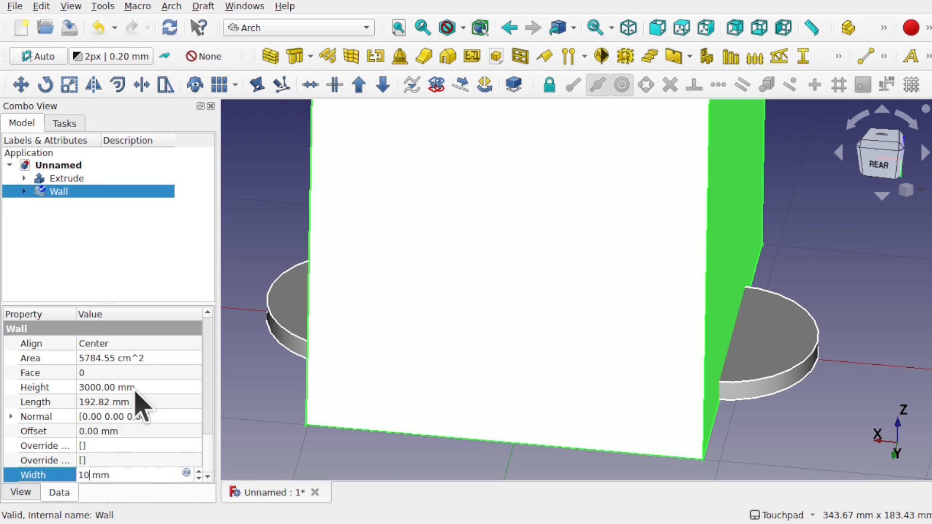
left_click(112, 387)
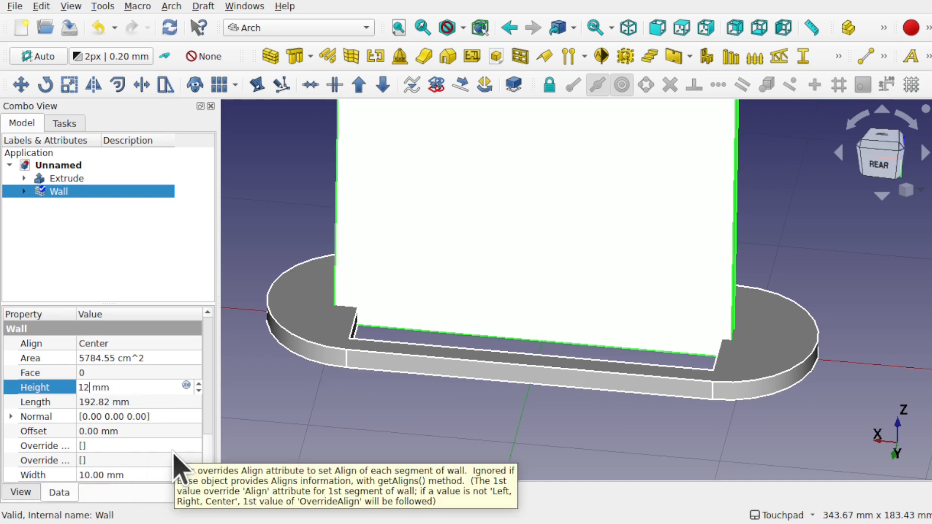
key("Return")
left_click_drag(586, 302, 381, 280, "alt")
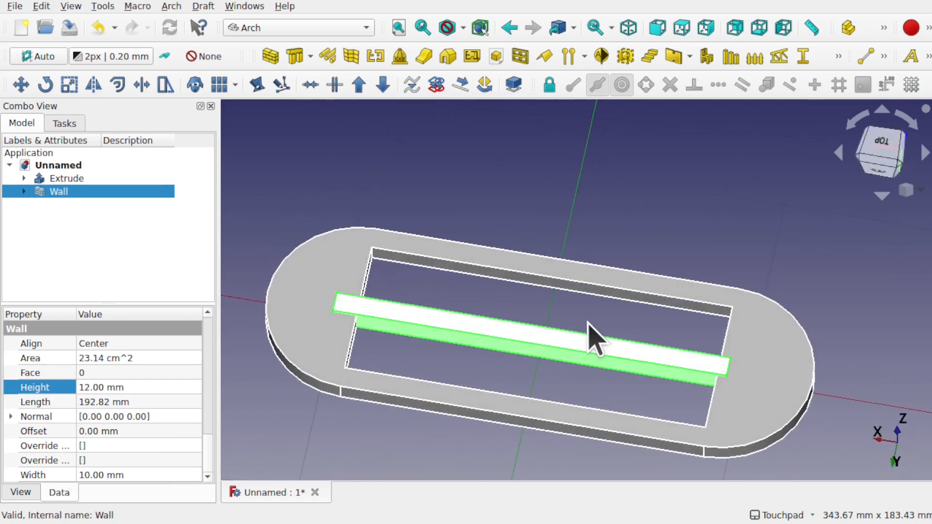
mouse_move(587, 322)
left_mouse_down("shift")
mouse_move(548, 365)
mouse_move(588, 327)
left_mouse_up("shift")
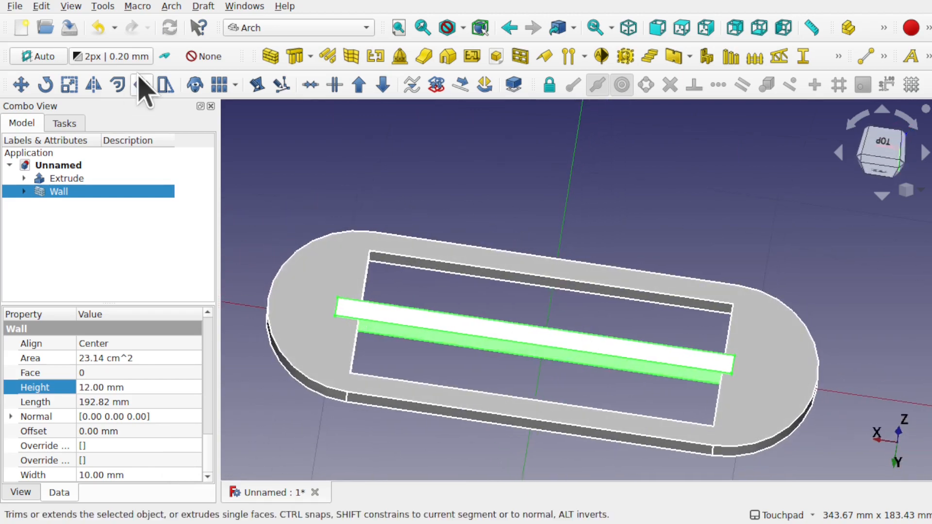
Step: Examine the default wall dimensions in the Arch preferences and close the preferences without changing anything
left_click(137, 6)
left_click(42, 6)
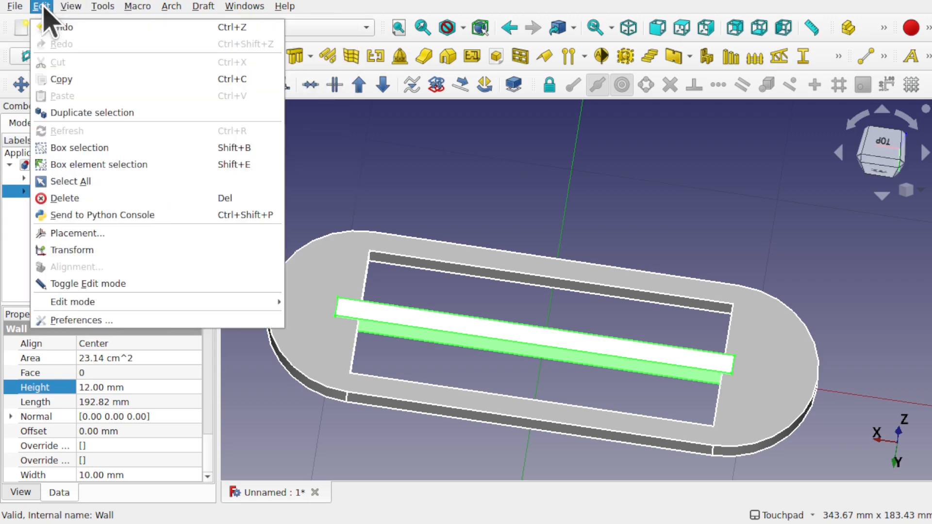
left_click(125, 320)
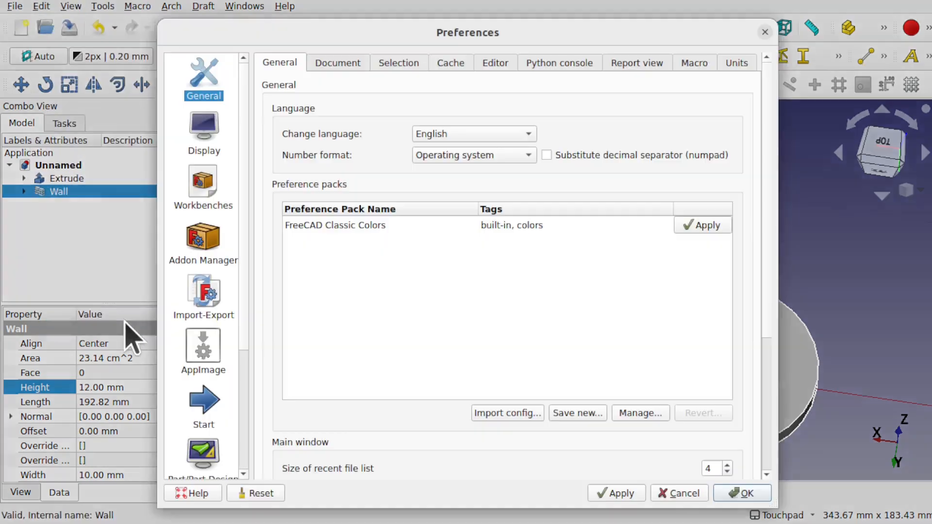
scroll(246, 349, "down", 3)
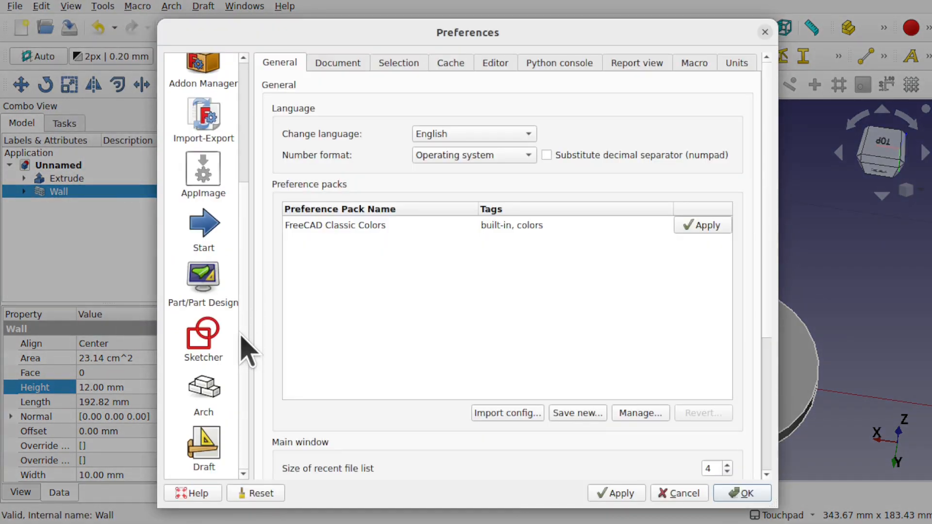
left_click(205, 397)
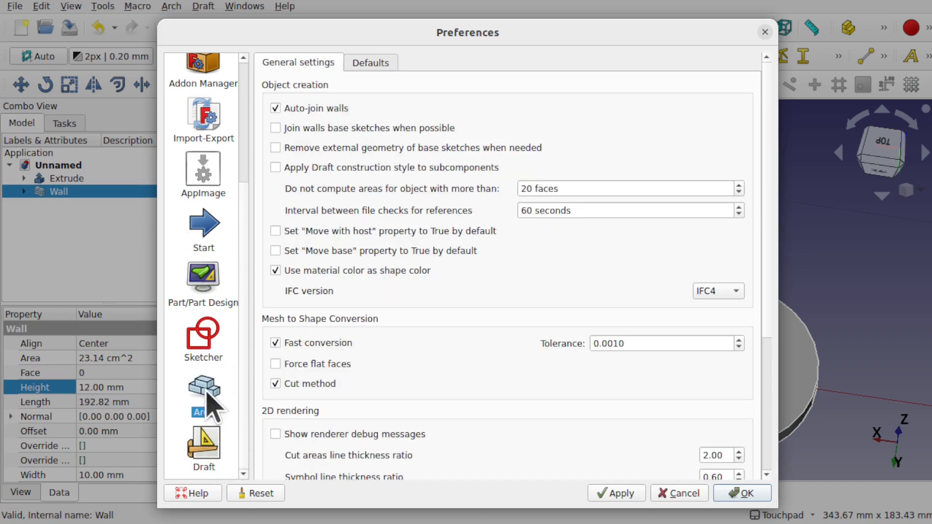
left_click(369, 64)
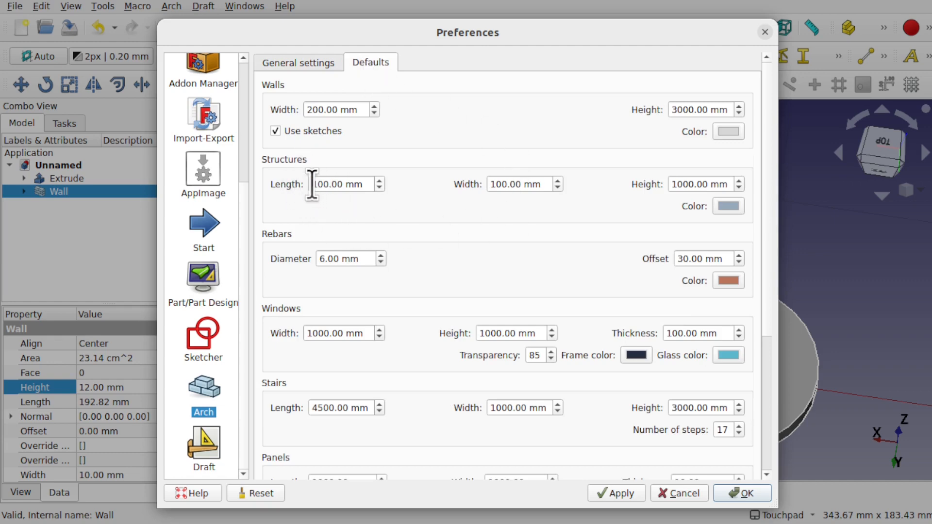
left_click(765, 33)
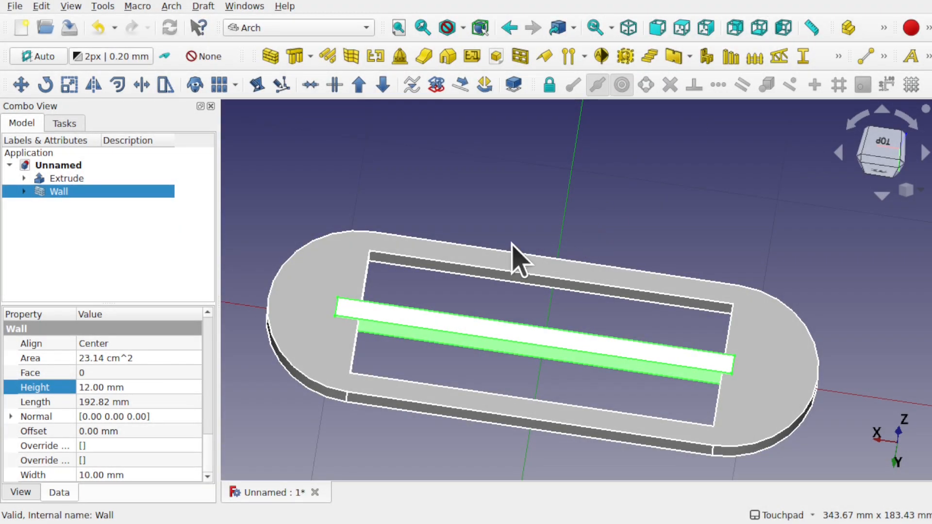
Step: Return to the Sketcher workbench and start another sketch on the XY-Plane with the wall deselected
left_click(281, 29)
left_click(313, 415)
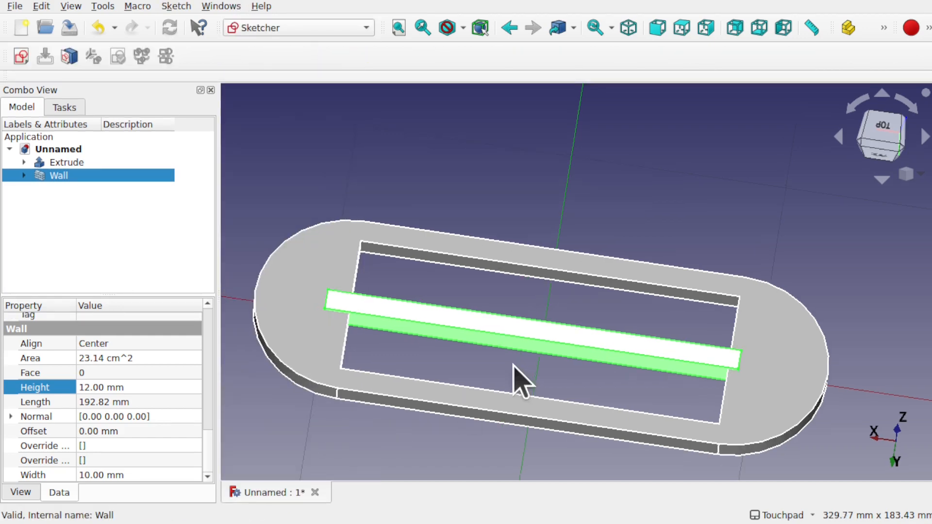
left_click(563, 213)
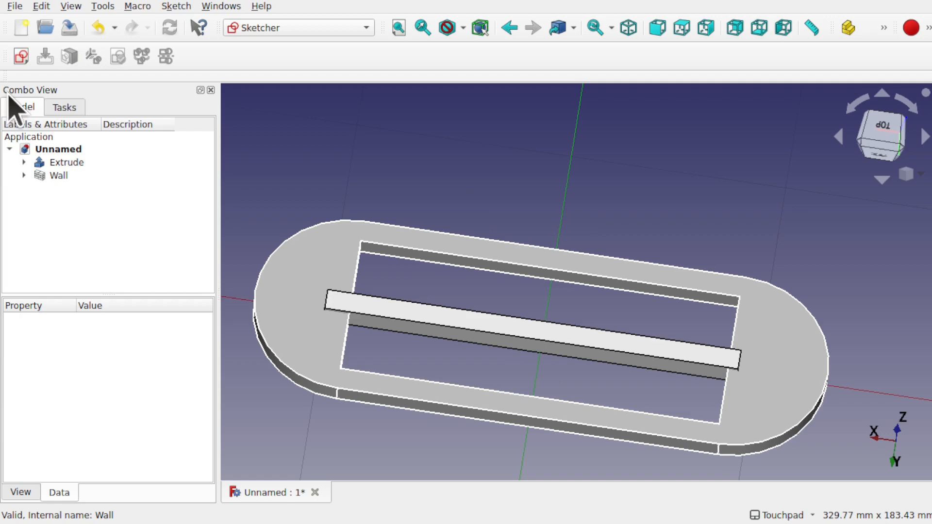
left_click(21, 57)
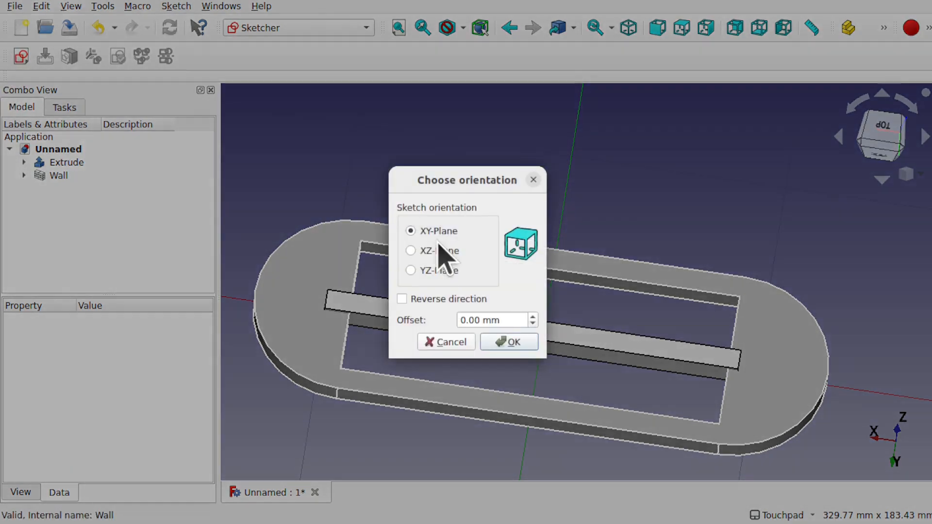
left_click(507, 342)
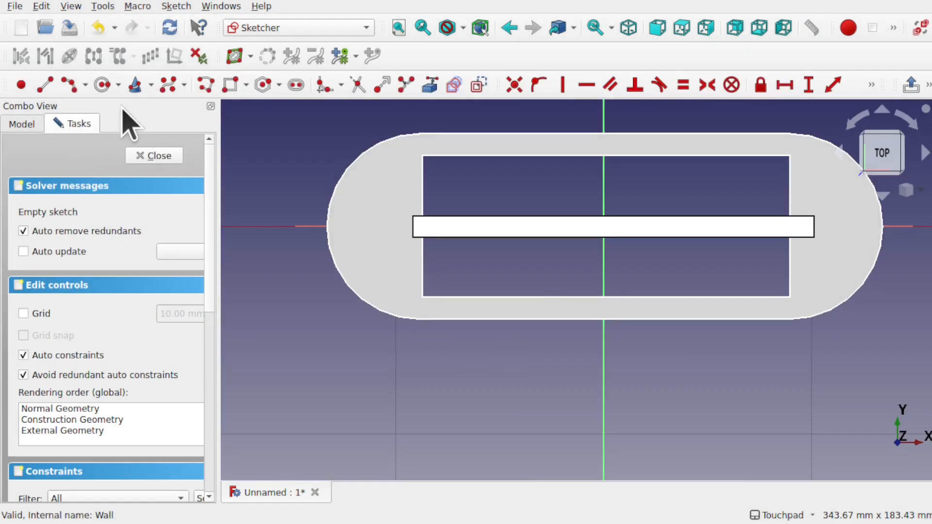
Step: Link the wall's long upper edge and the slot's upper edge into the sketch as external geometry, using the section view
left_click(204, 86)
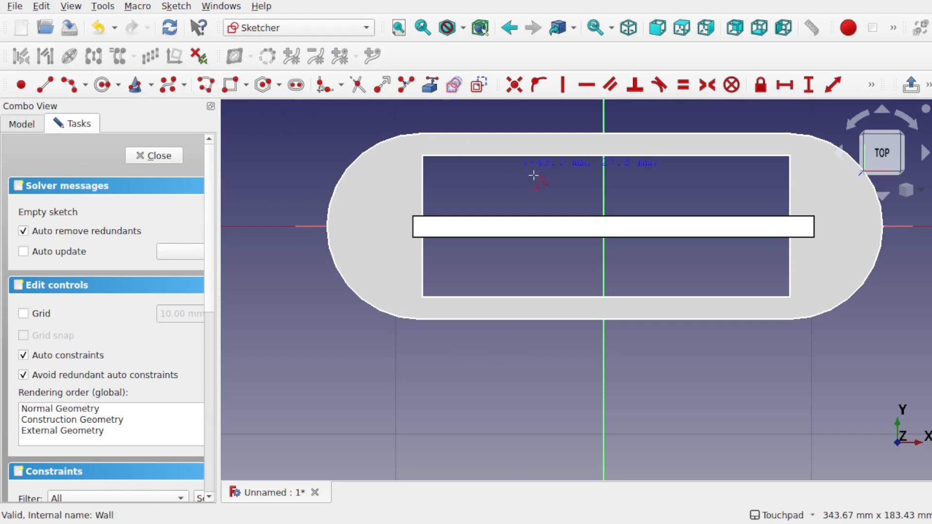
left_click(430, 85)
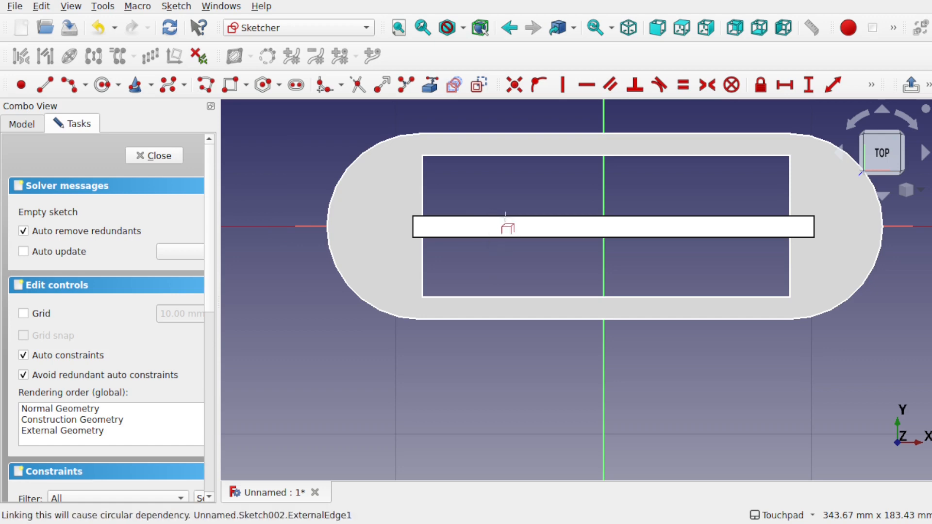
left_click(505, 217)
middle_click_drag(530, 195, 513, 192)
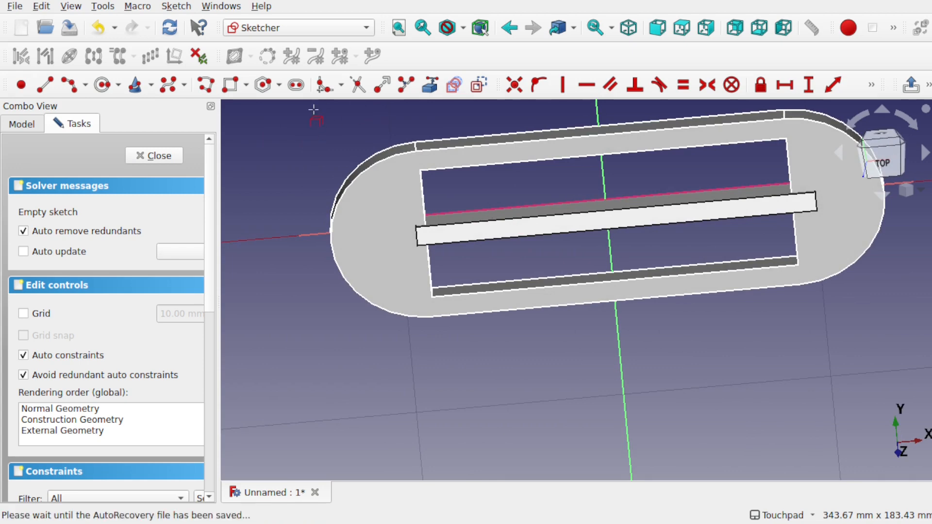
left_click(183, 7)
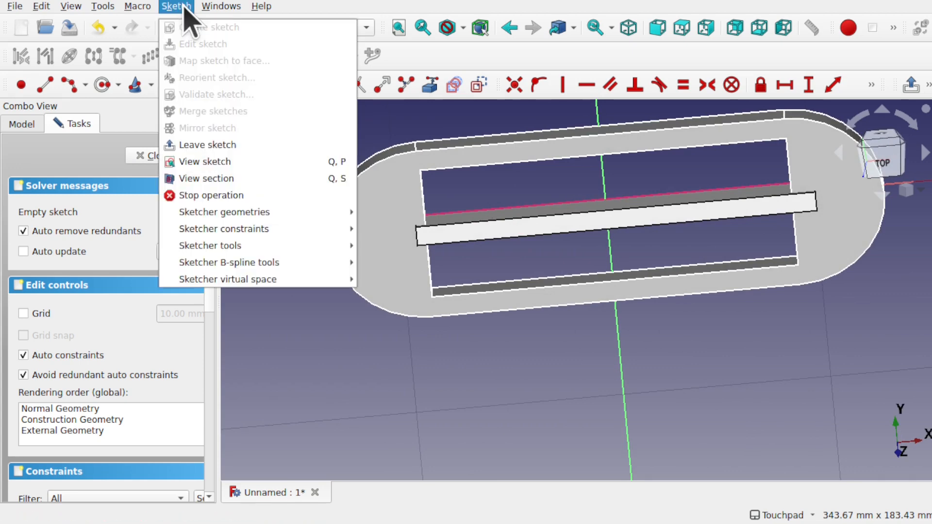
left_click(235, 179)
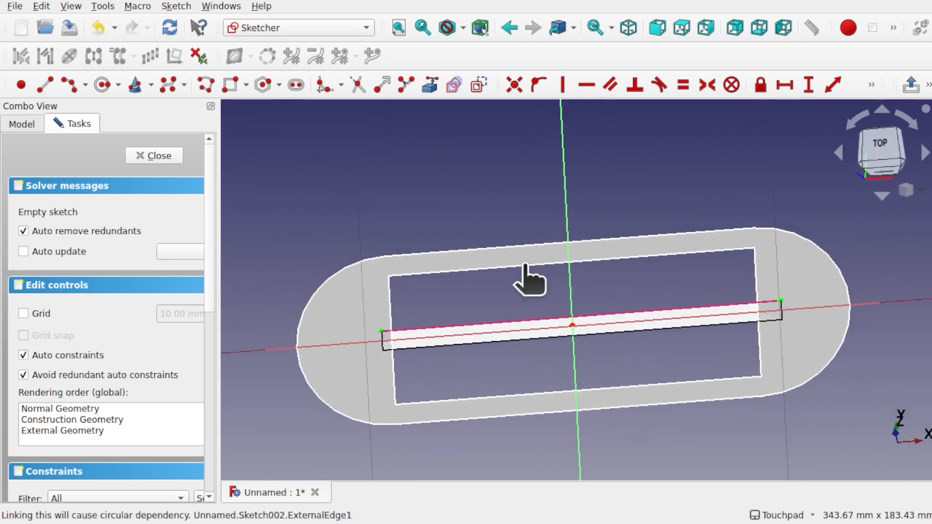
left_click(526, 265)
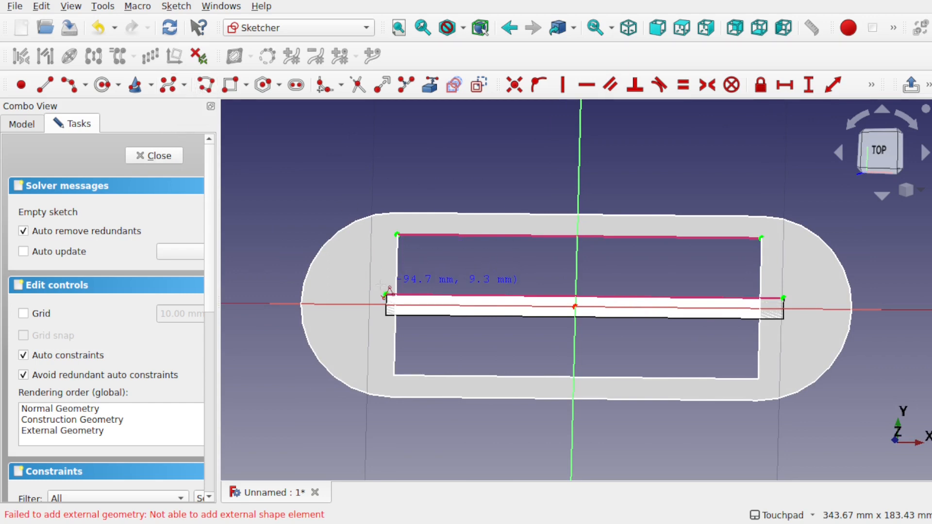
Step: Draw an eight-segment zigzag polyline with its vertices alternating between the linked wall edge and the linked slot edge
left_click(405, 293)
left_click(454, 235)
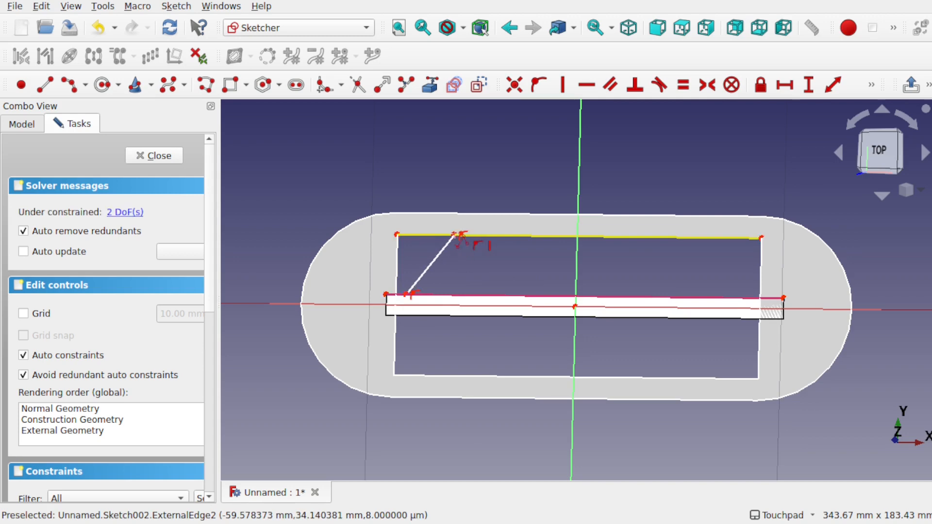
left_click(499, 294)
left_click(546, 236)
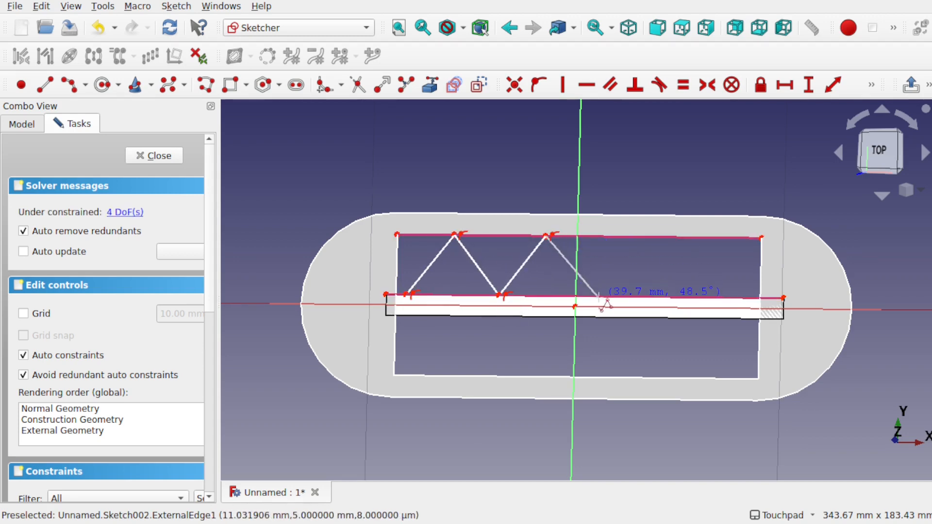
left_click(590, 293)
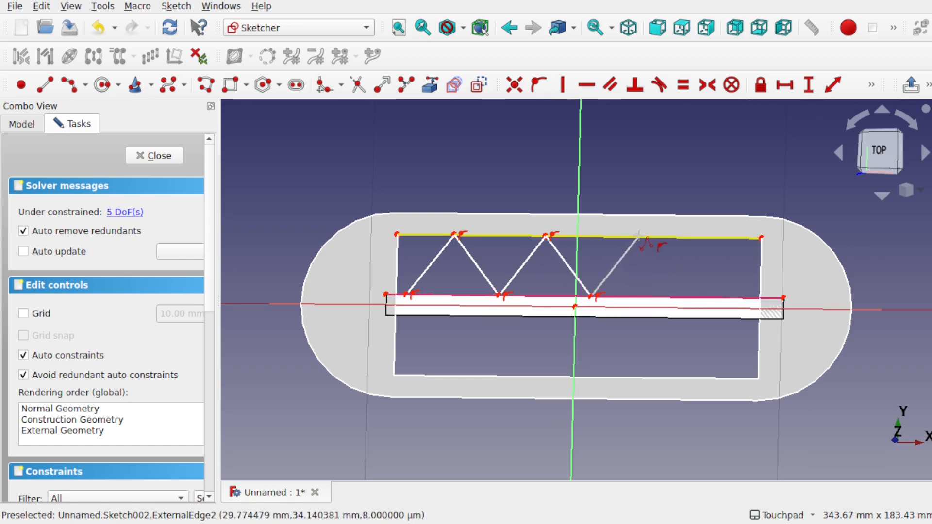
left_click(639, 236)
left_click(696, 296)
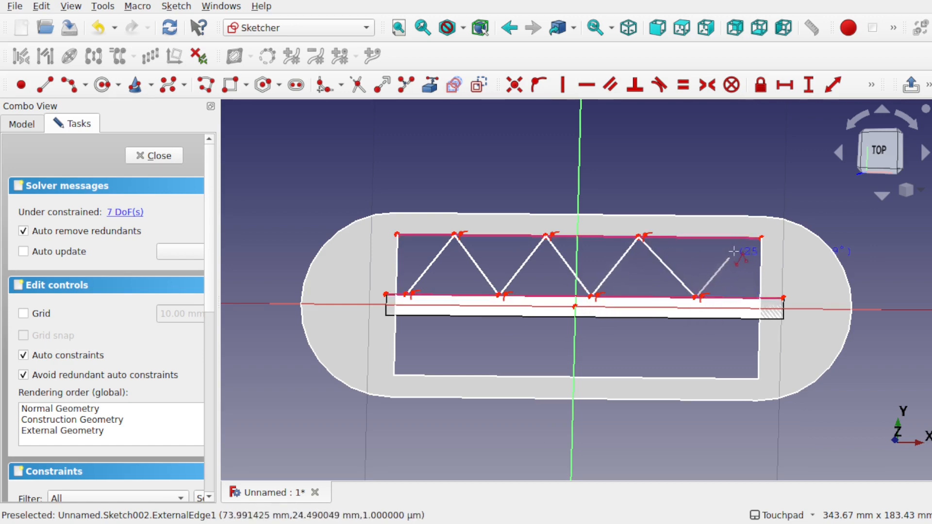
left_click(740, 238)
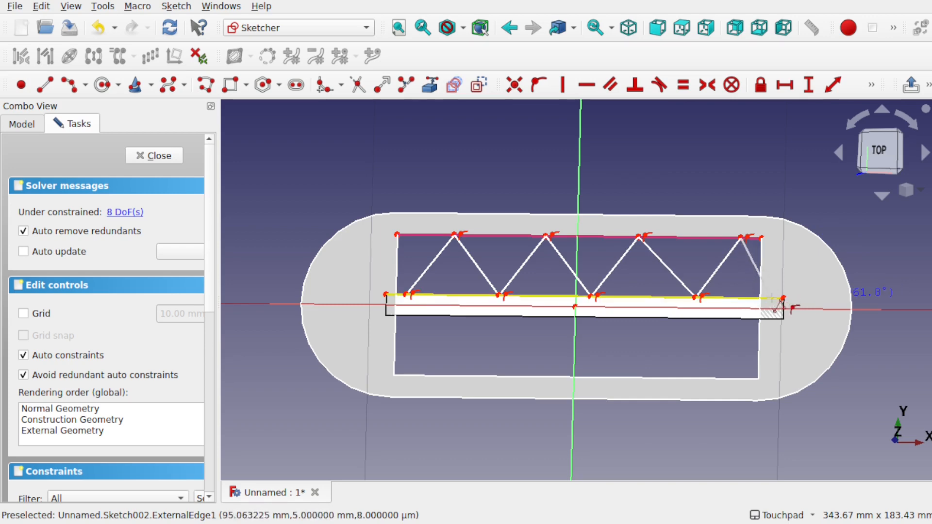
left_click(757, 297)
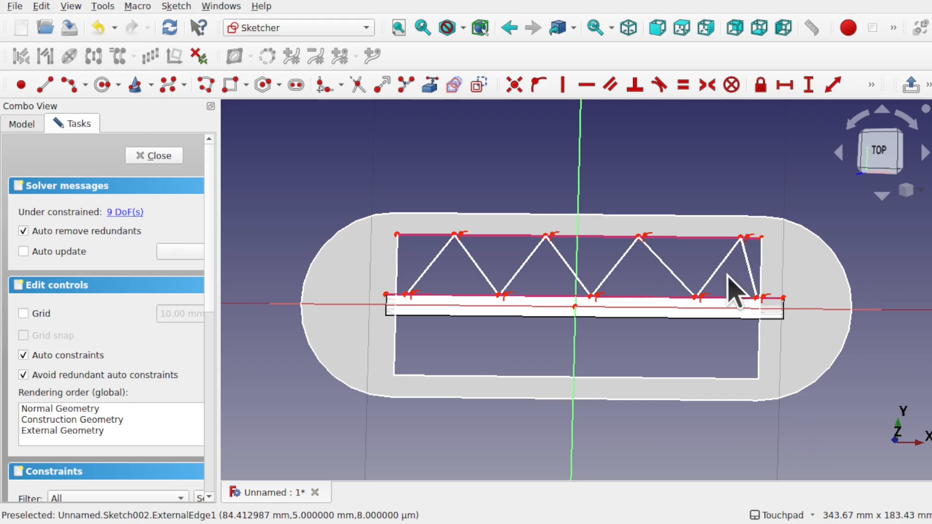
Step: Constrain the zigzag's diagonals to equal length in adjacent pairs and shift a lower vertex to even out the spacing
left_click(682, 85)
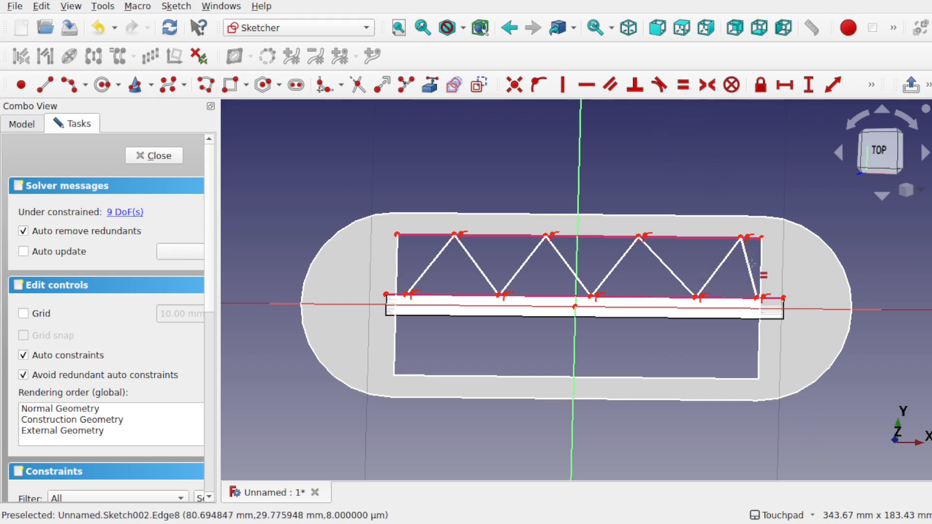
left_click(717, 269)
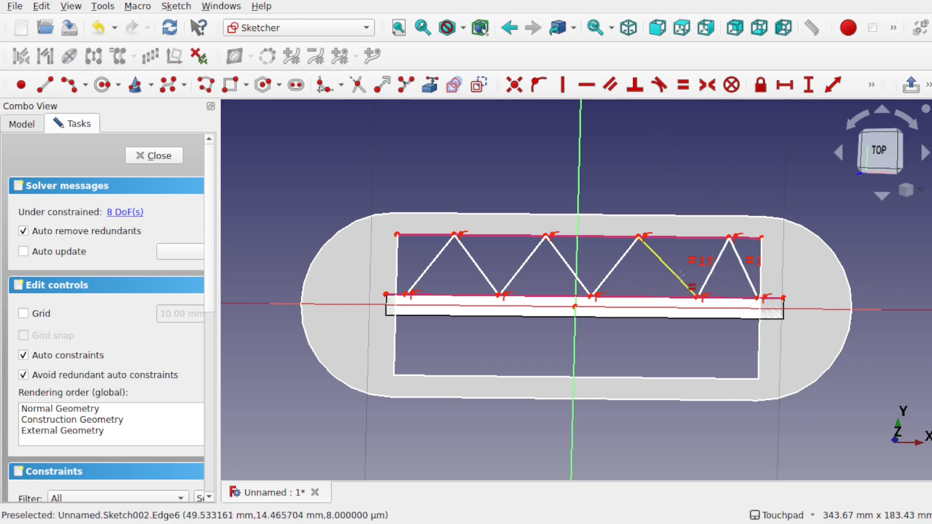
left_click(674, 276)
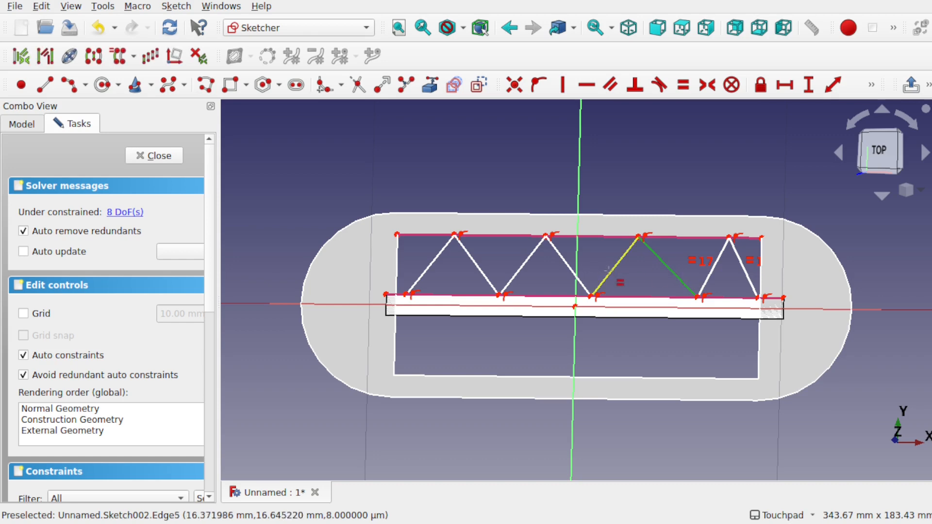
left_click(607, 269)
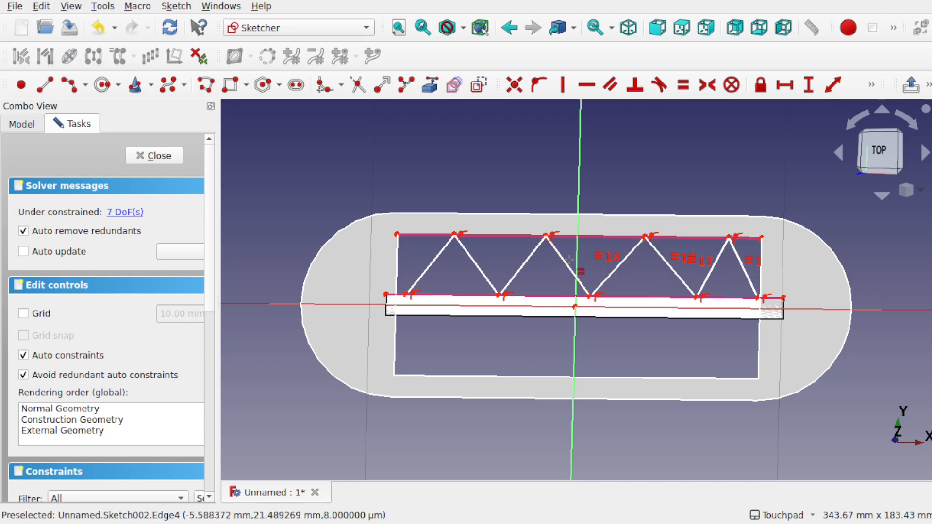
left_click(567, 264)
left_click(524, 264)
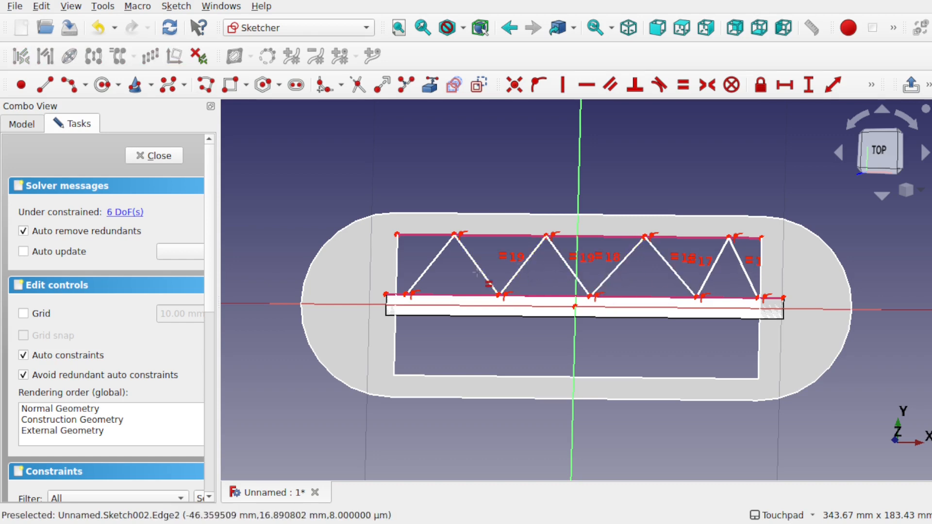
left_click(482, 272)
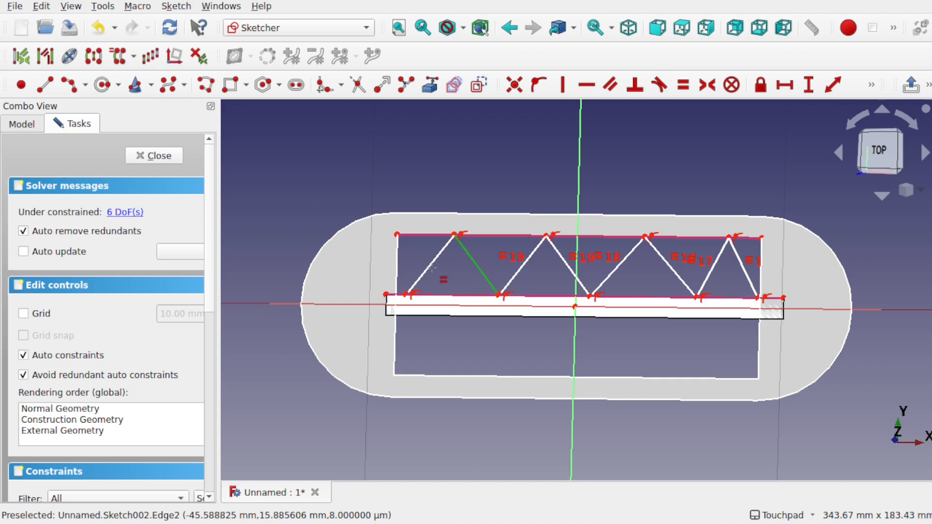
left_click(431, 268)
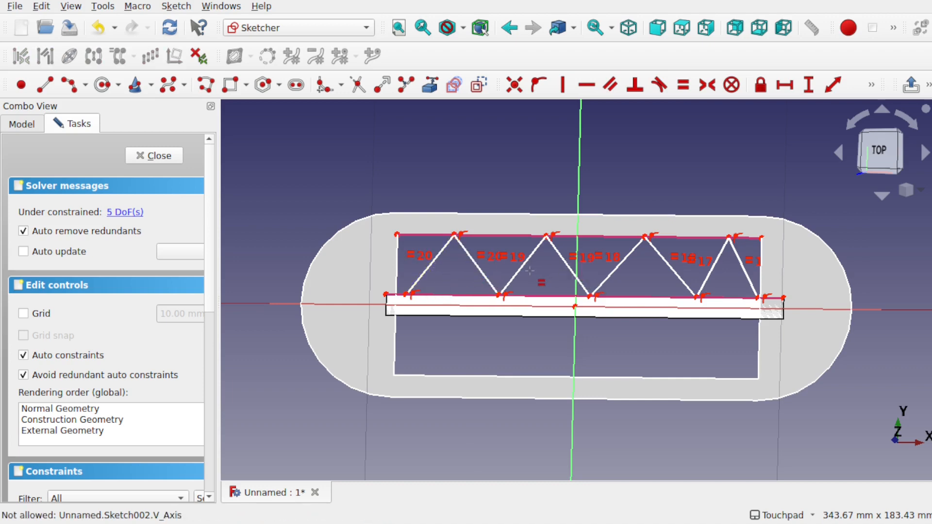
mouse_move(698, 297)
left_mouse_down()
mouse_move(672, 297)
mouse_move(682, 297)
left_mouse_up()
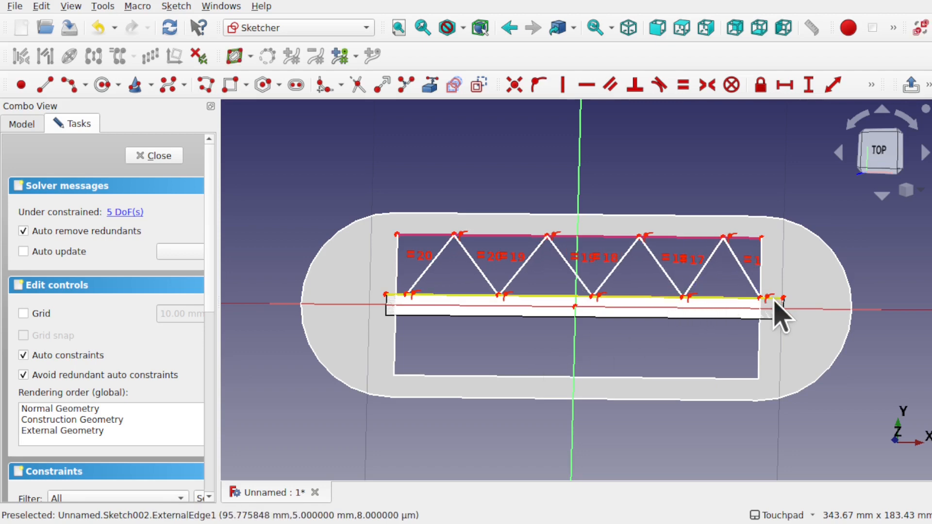
Step: Close the zigzag sketch and create a wall from it in the Arch workbench
left_click(145, 155)
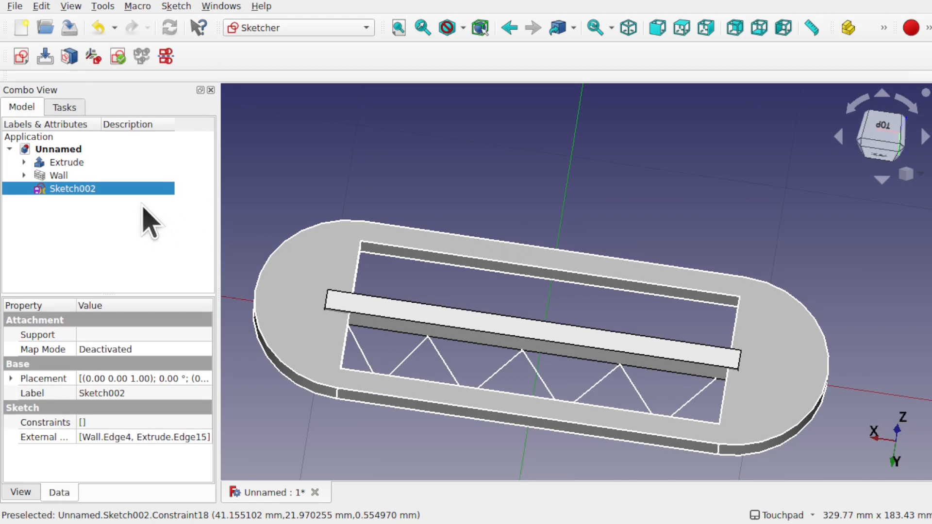
left_click(323, 42)
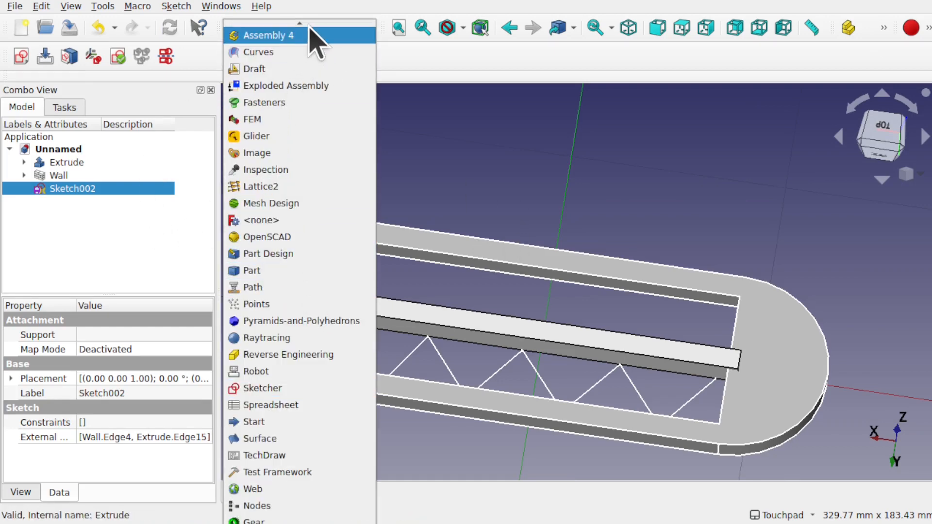
scroll(309, 29, "up", 1)
left_click(297, 42)
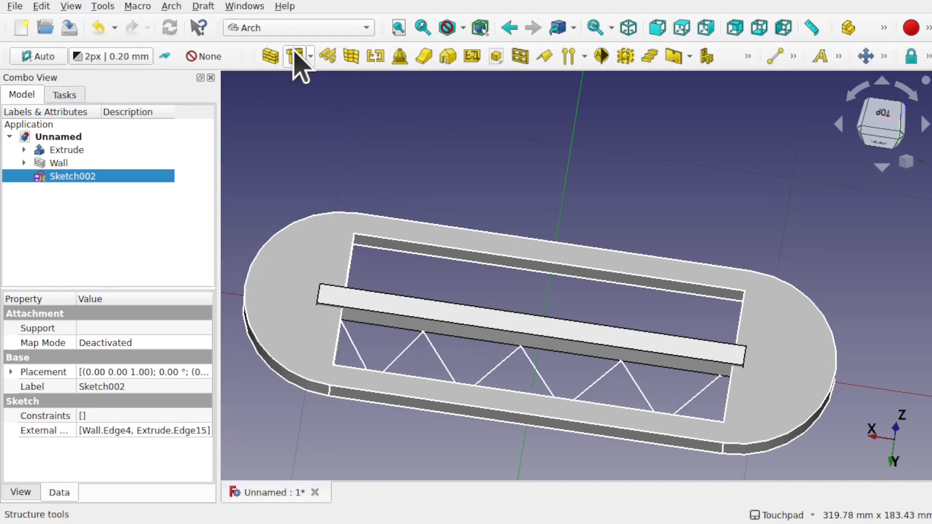
left_click(290, 57)
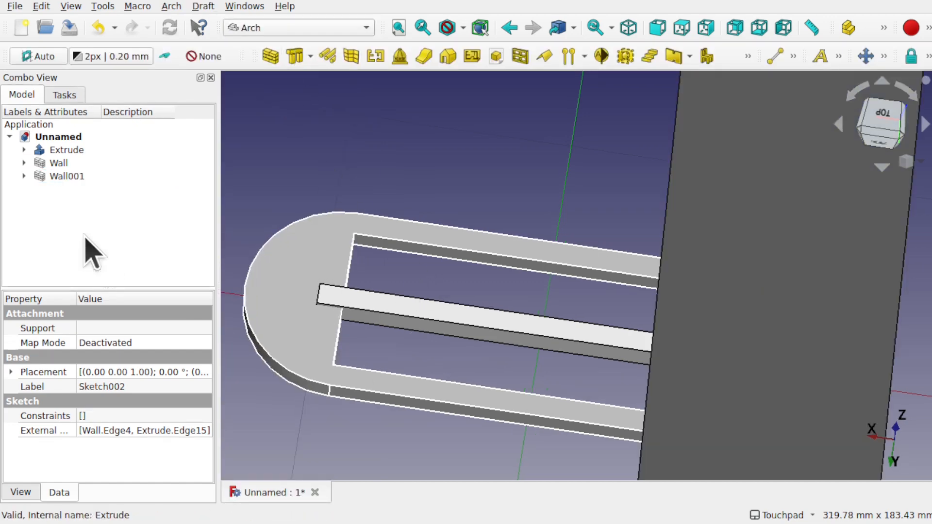
Step: Set the zigzag wall's height to 5 mm and its width to 5 mm
left_click(67, 177)
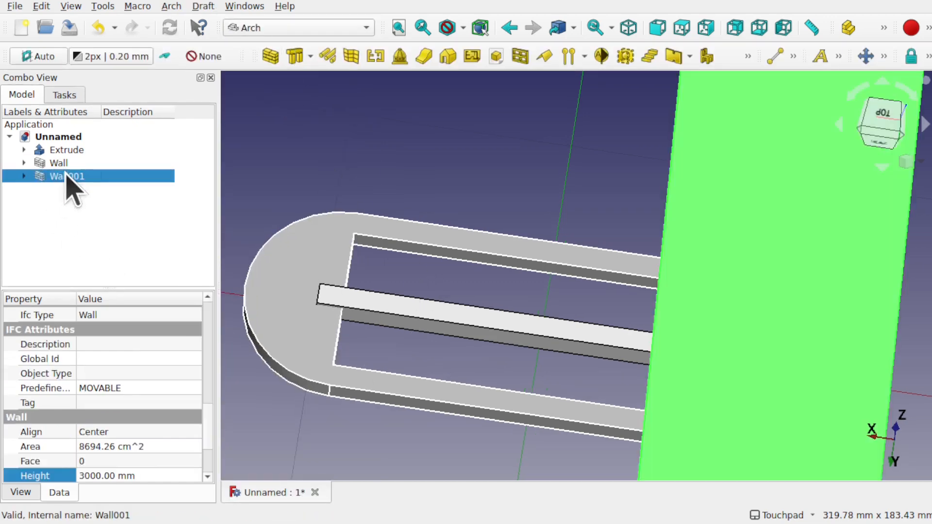
left_click(120, 476)
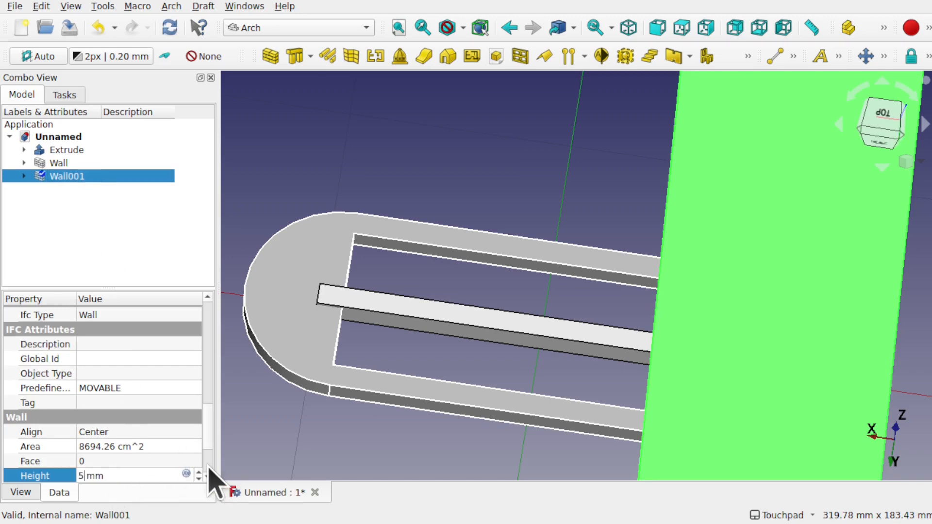
key("Return")
left_click(141, 475)
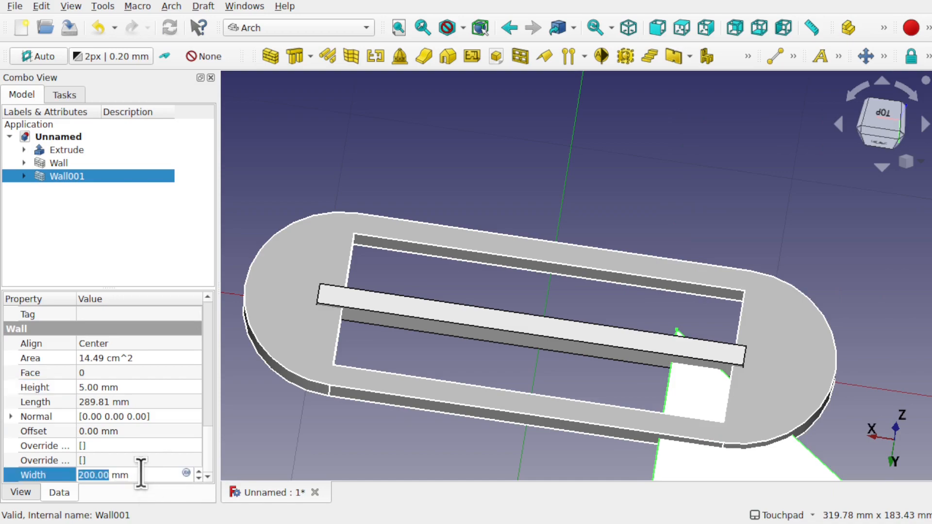
type("5")
key("Return")
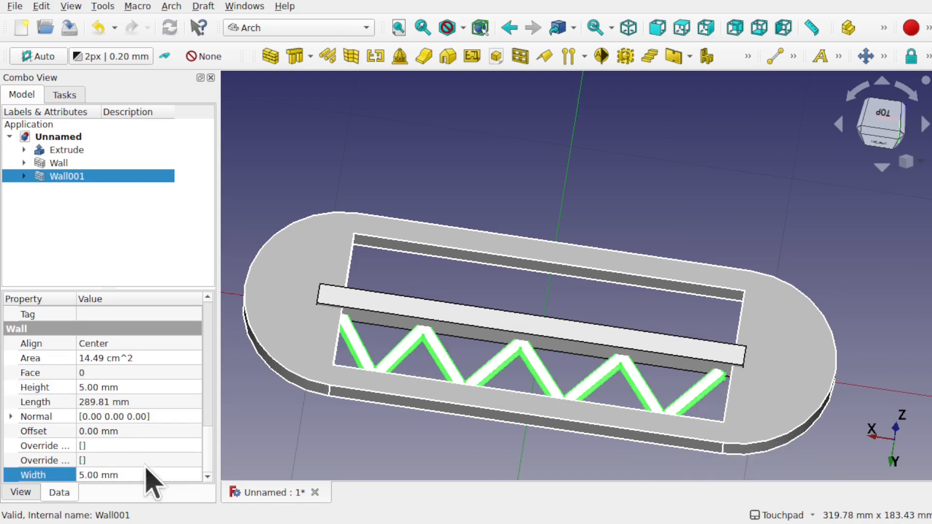
Step: Add the straight wall to the zigzag wall as a component to combine them into one object
mouse_move(441, 353)
left_mouse_down("shift")
mouse_move(573, 276)
mouse_move(510, 386)
mouse_move(484, 376)
mouse_move(541, 327)
mouse_move(553, 229)
mouse_move(454, 352)
left_mouse_up("shift")
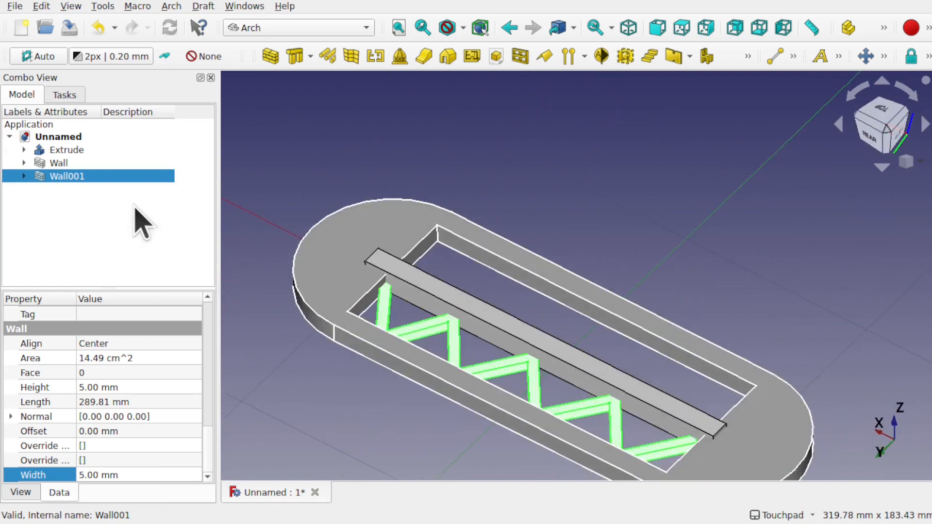
left_click(61, 164)
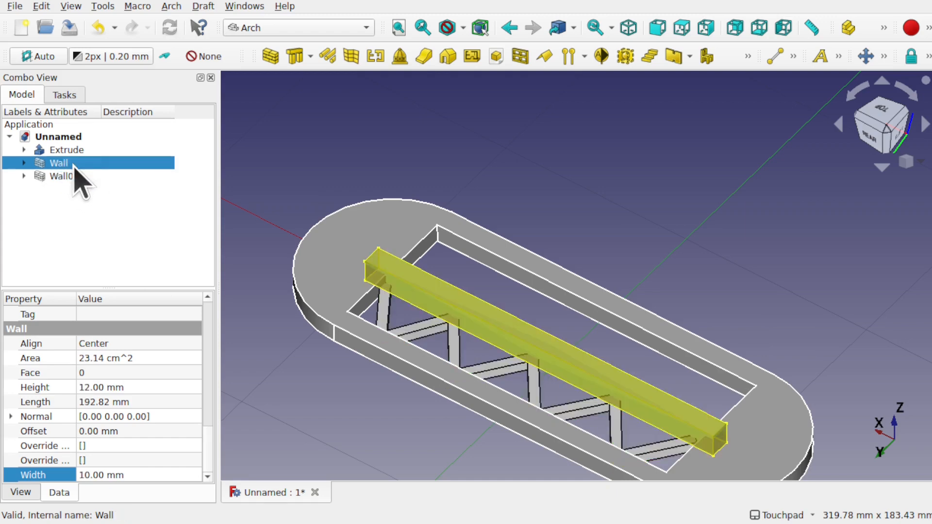
left_click(59, 176, "ctrl")
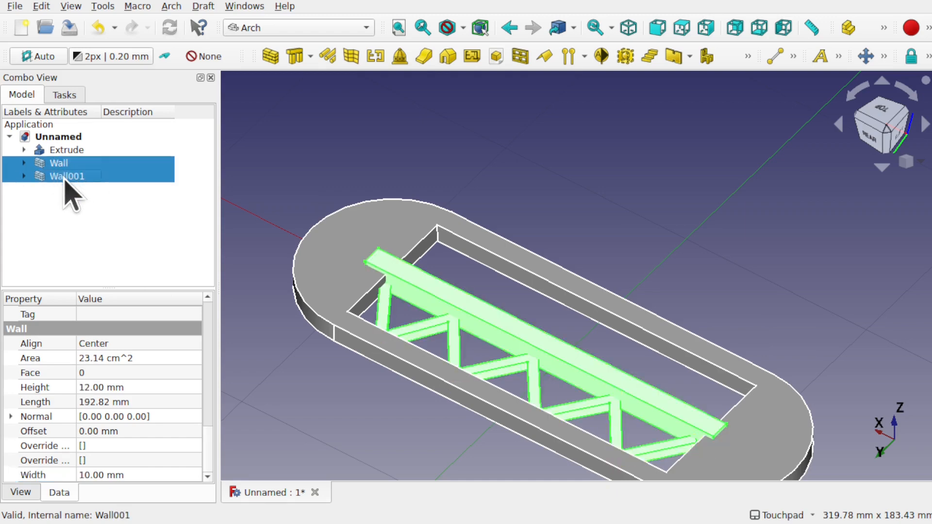
left_click(171, 6)
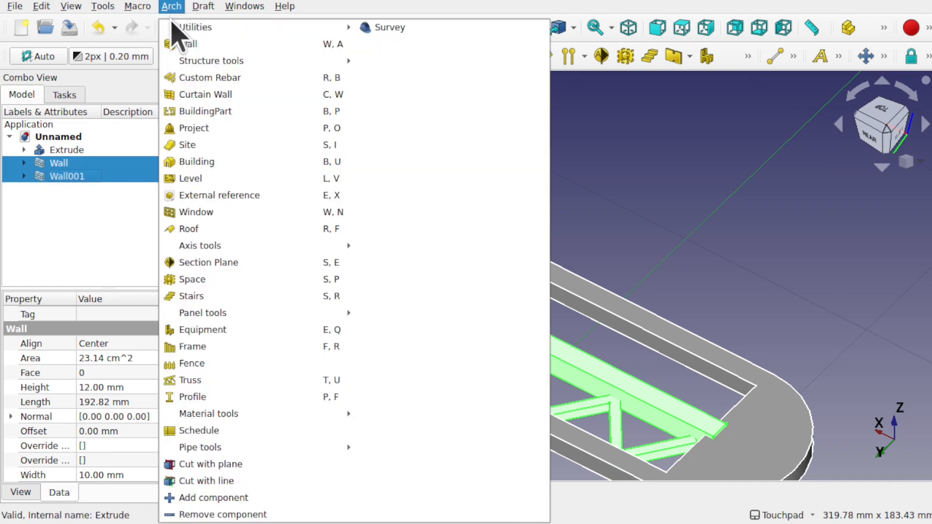
left_click(240, 499)
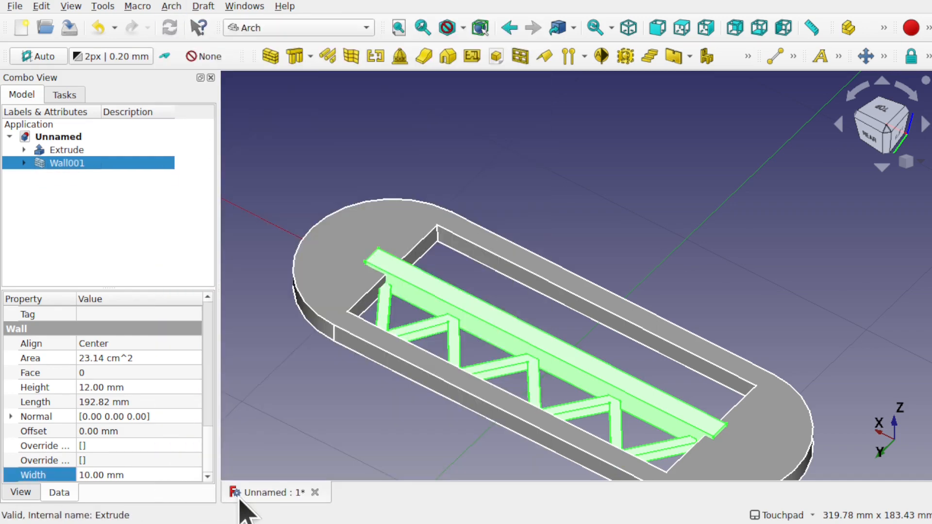
Step: Inspect the combined truss wall from below and above, and expand its contents in the model tree
left_click_drag(529, 400, 409, 333, "alt")
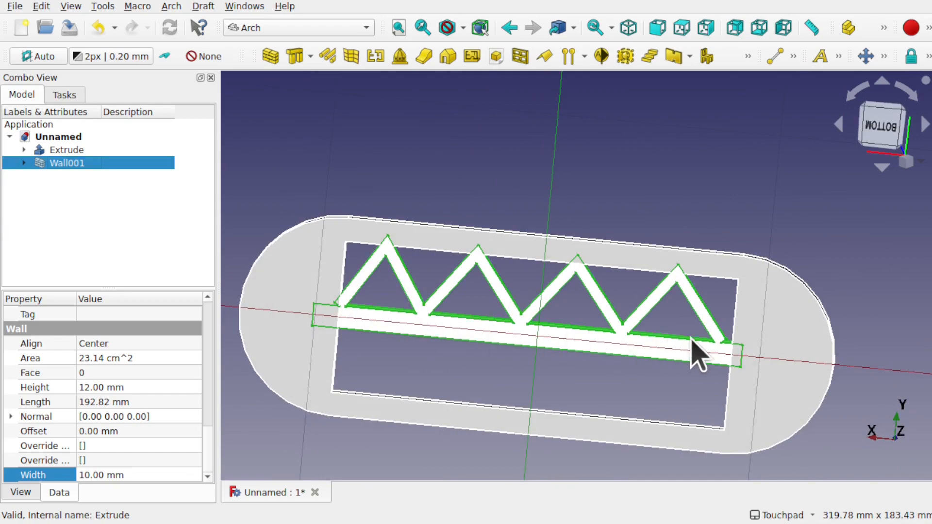
mouse_move(716, 342)
left_mouse_down("alt")
mouse_move(539, 360)
mouse_move(532, 451)
mouse_move(497, 326)
mouse_move(516, 312)
mouse_move(474, 327)
left_mouse_up("alt")
left_click(24, 163)
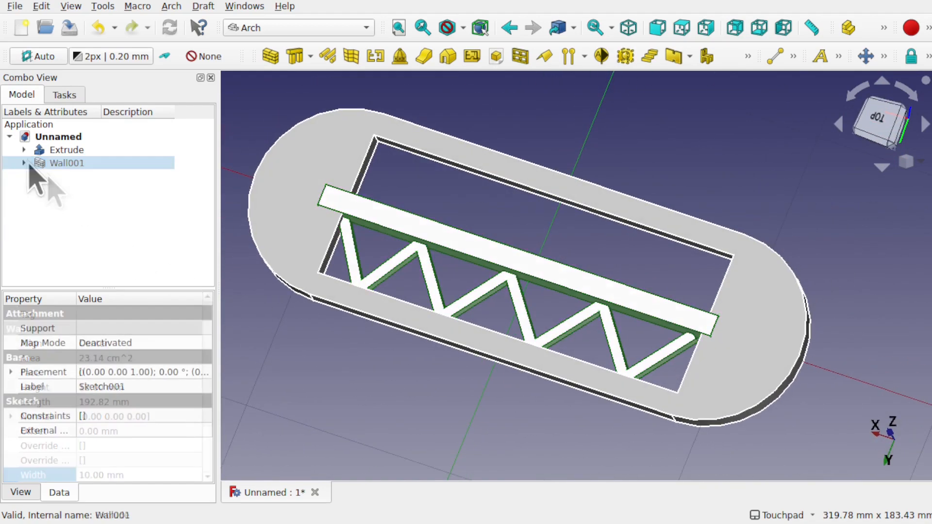
Step: Add a shallow three-point arc across the zigzag lines in Sketch002 of the combined truss wall and close the sketch
left_click(83, 176)
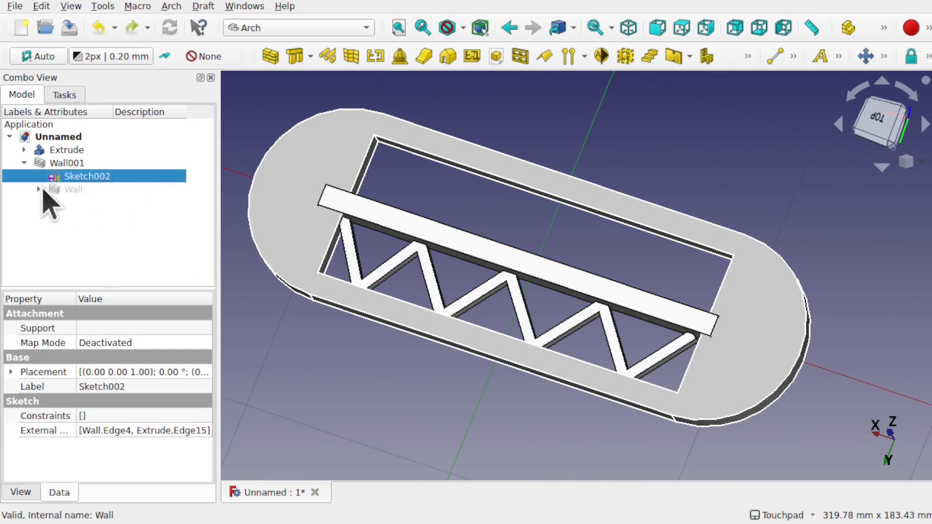
left_click(38, 190)
left_click(86, 191)
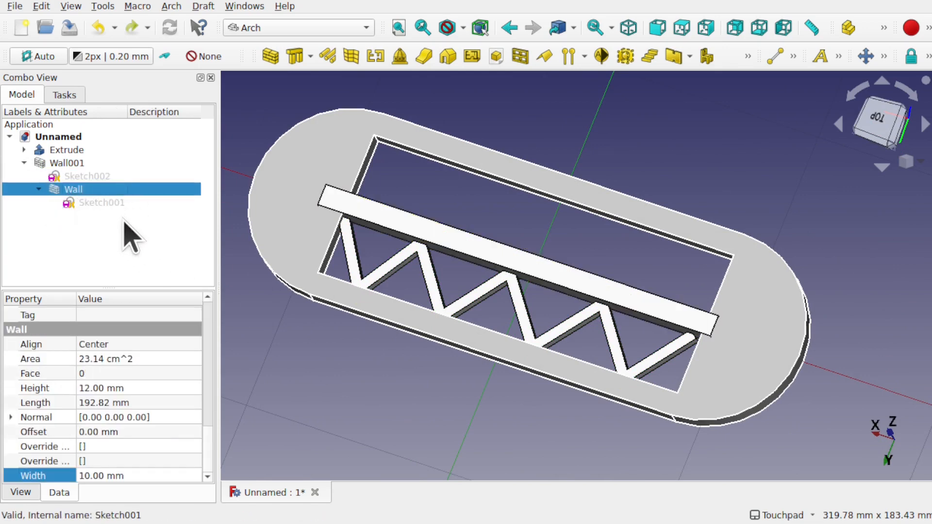
left_click(83, 175)
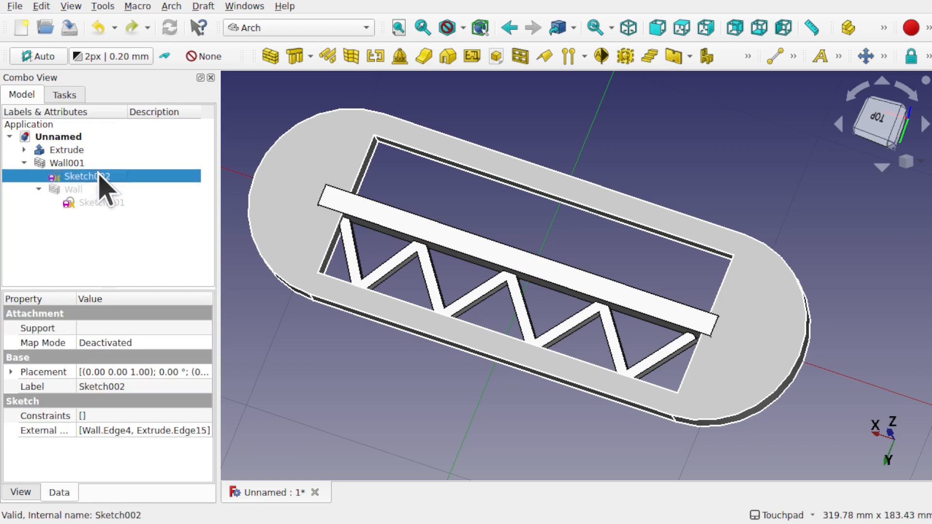
double_click(99, 177)
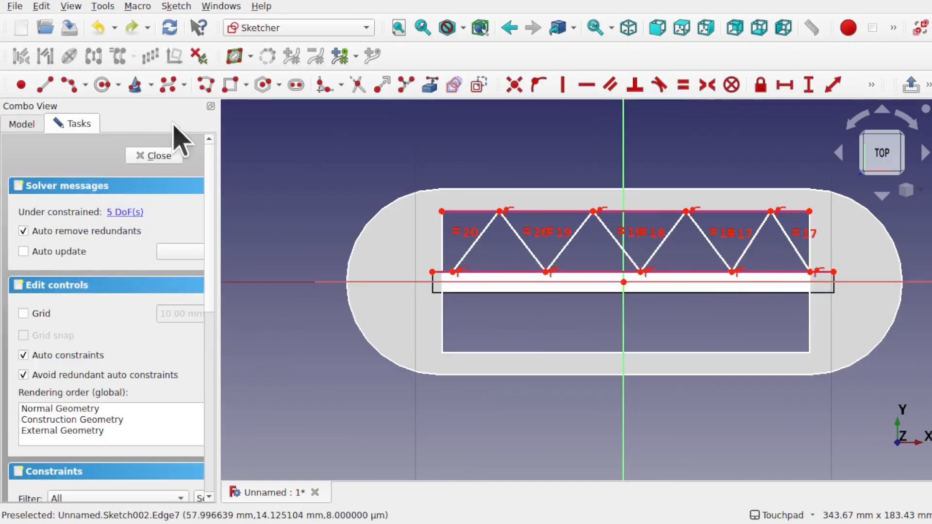
left_click(68, 86)
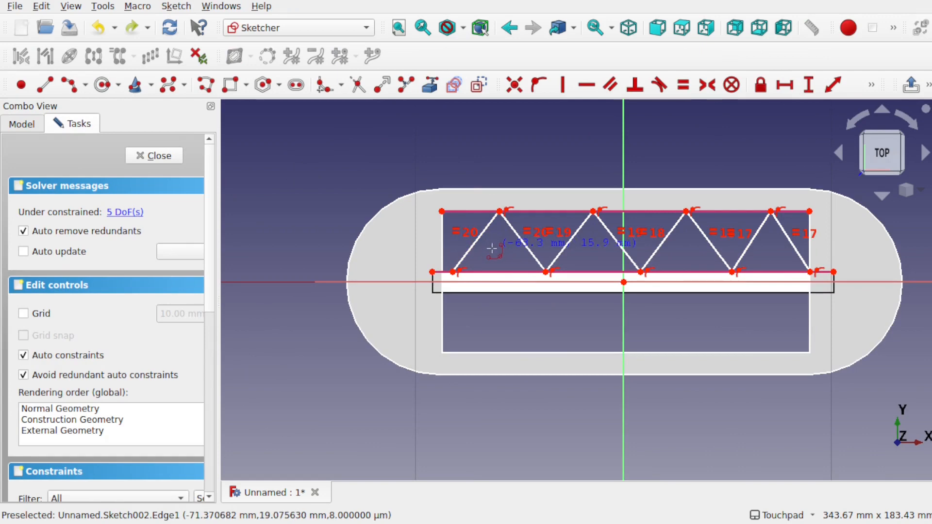
left_click(511, 251)
left_click(781, 252)
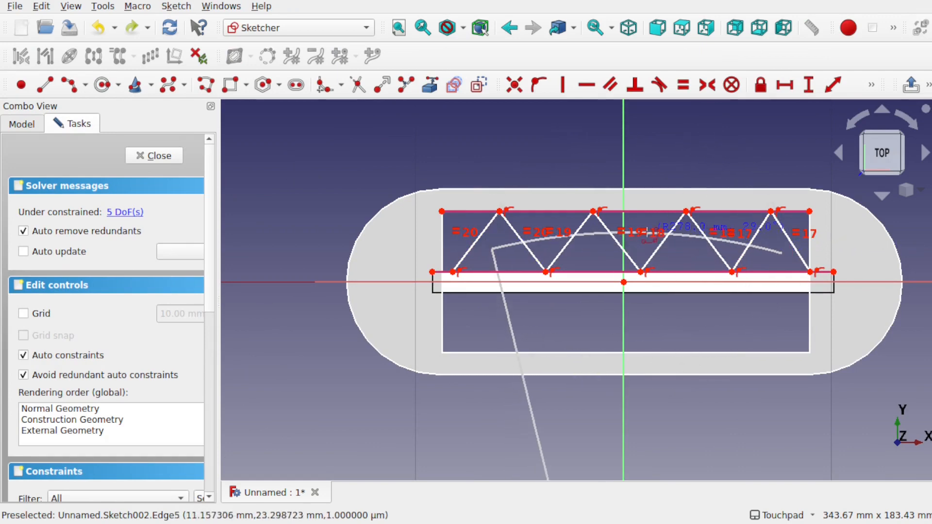
left_click(640, 226)
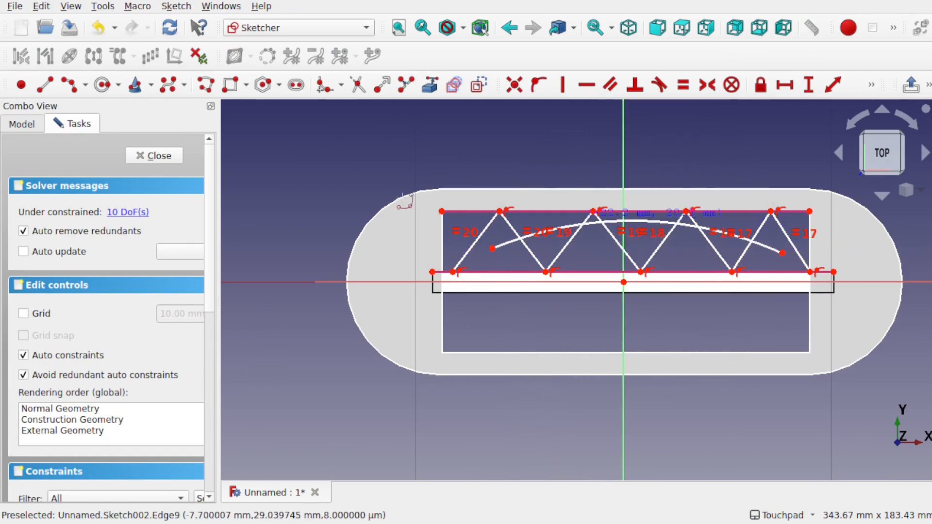
left_click(152, 156)
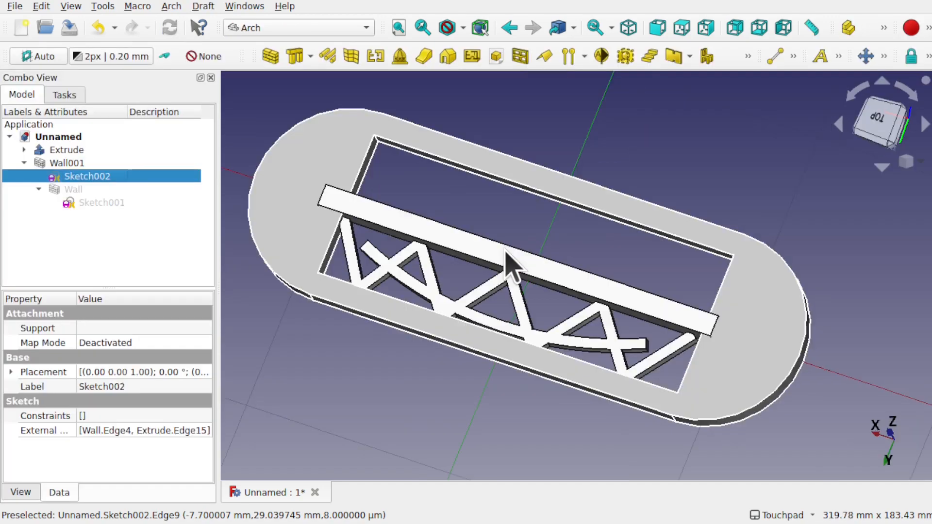
middle_click_drag(500, 334, 610, 345)
middle_click_drag(532, 328, 501, 286)
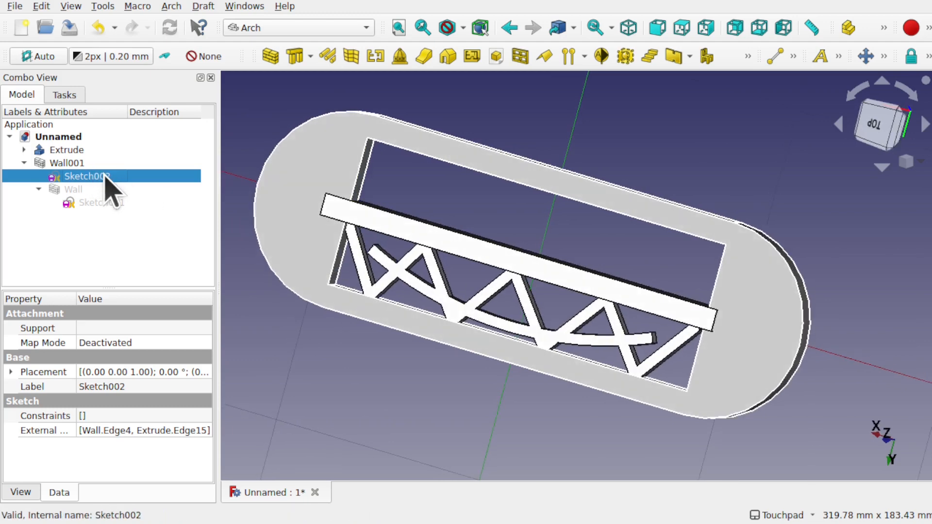
Step: Draw a second open zigzag polyline of seven segments across the existing truss lines in Sketch002 and close the sketch
double_click(102, 175)
middle_click_drag(604, 241, 524, 253, "shift")
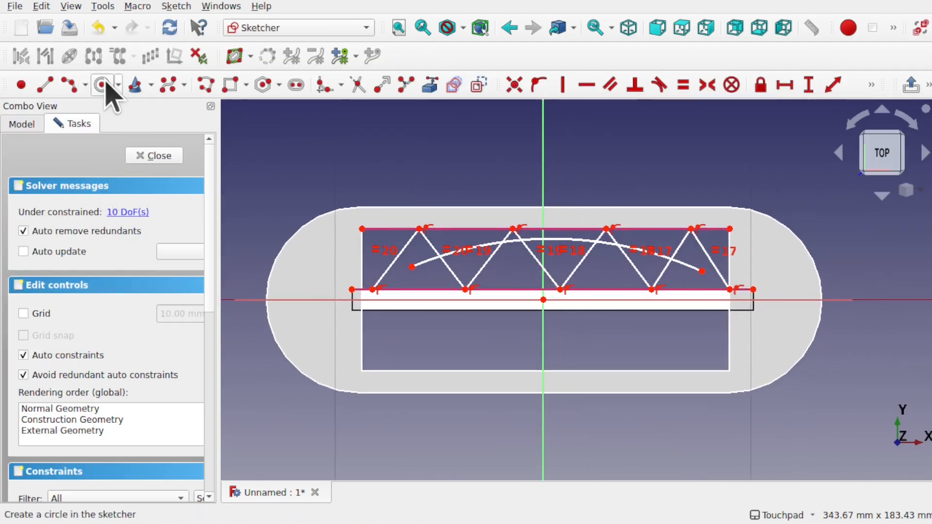
left_click(206, 85)
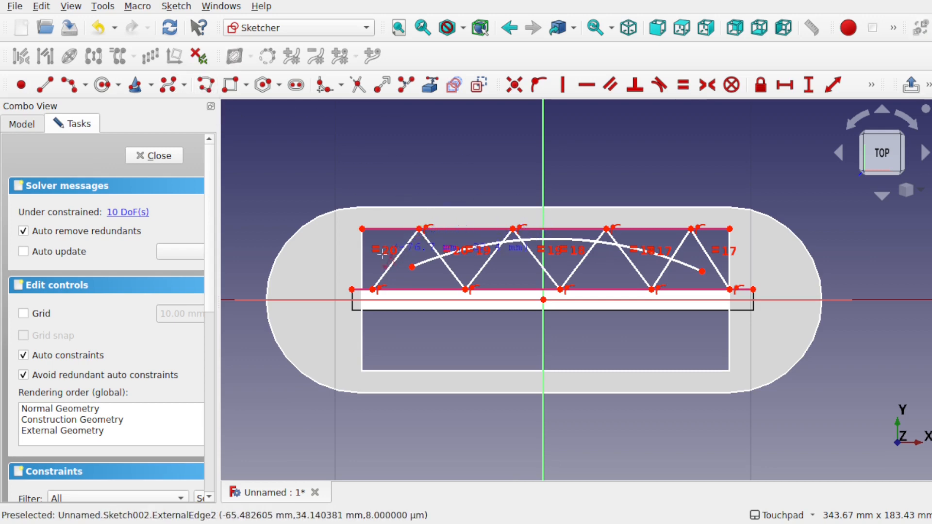
left_click(438, 281)
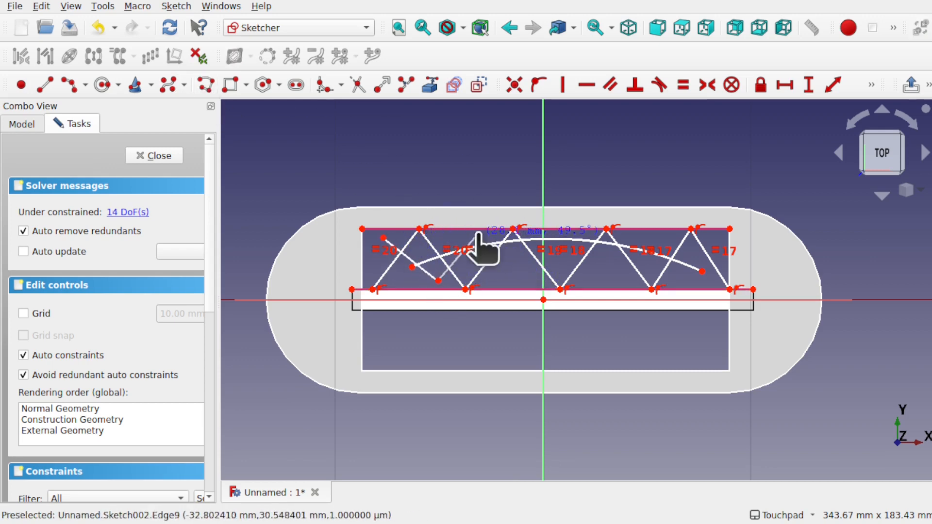
left_click(476, 236)
left_click(525, 275)
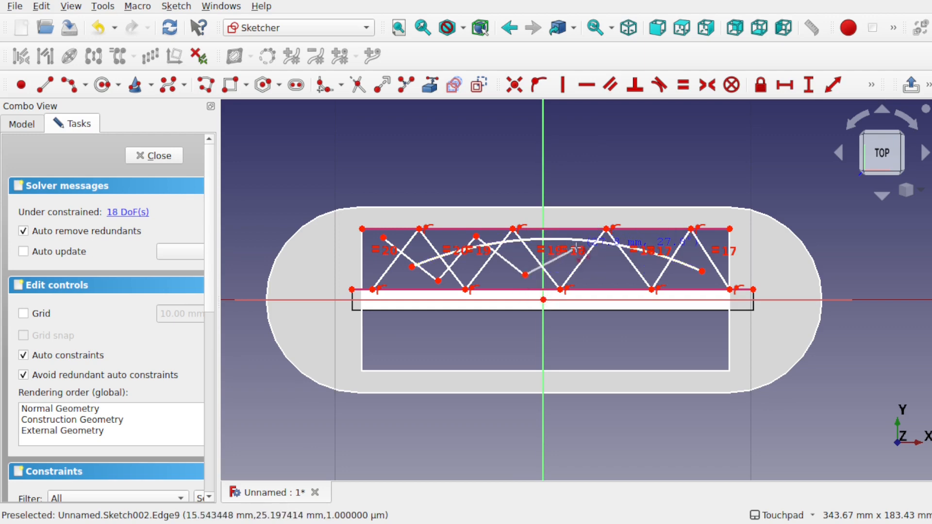
left_click(616, 275)
left_click(660, 241)
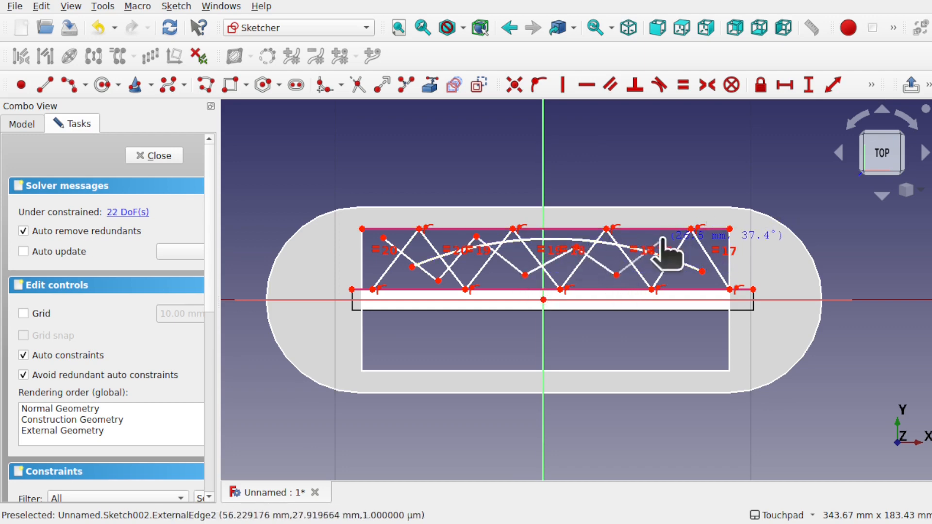
left_click(691, 282)
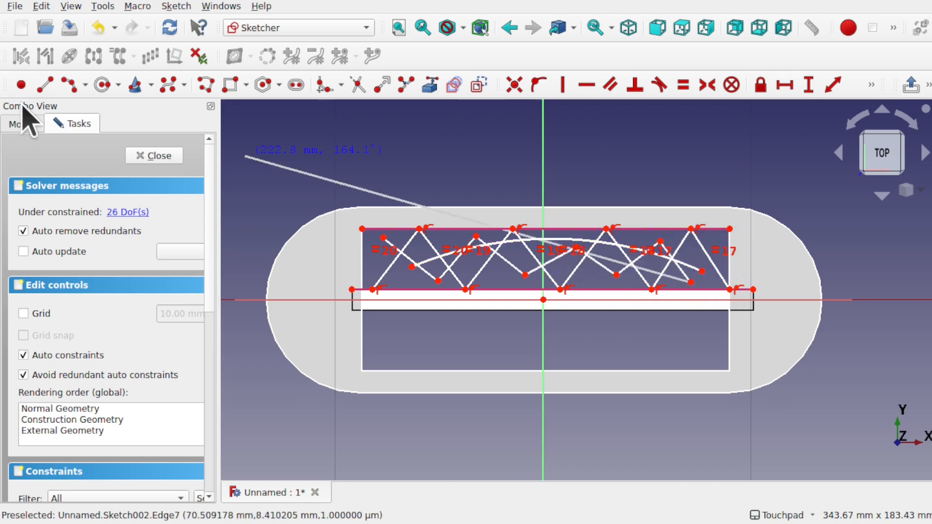
key("Escape")
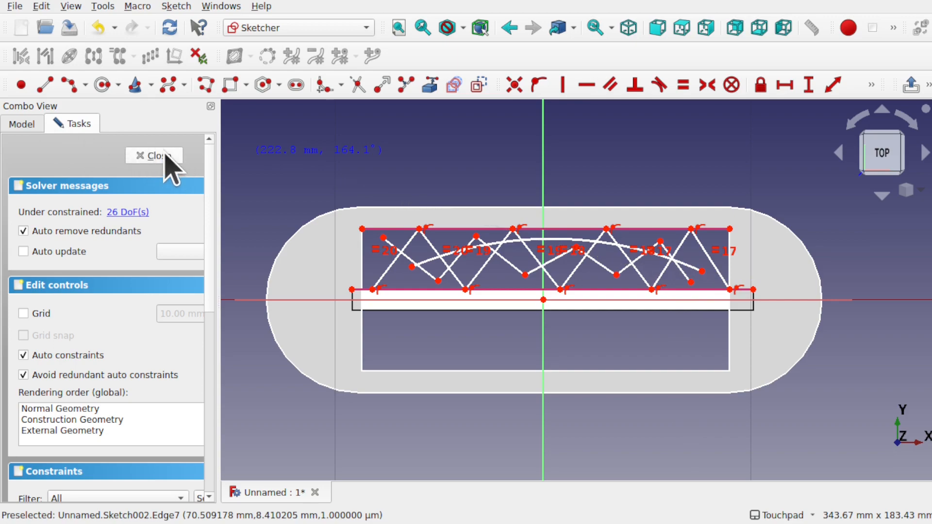
left_click(165, 155)
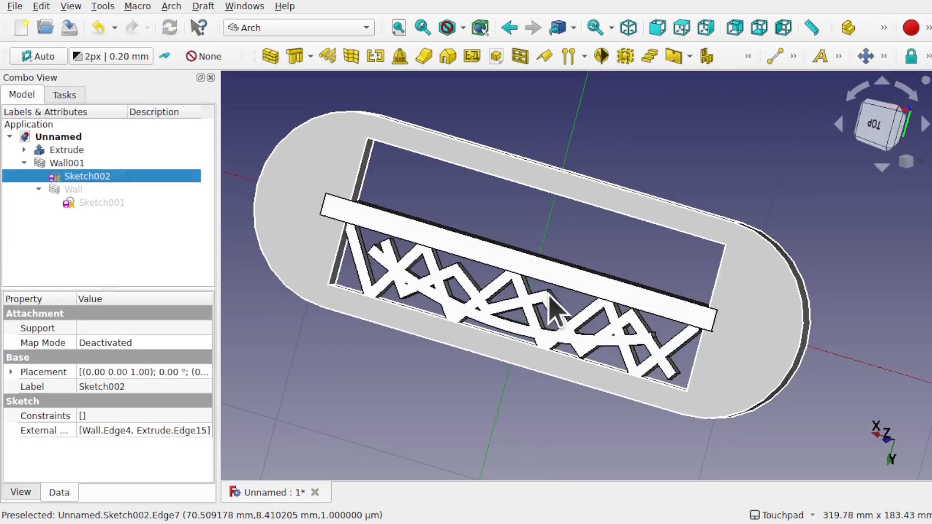
left_click_drag(524, 295, 551, 249, "alt")
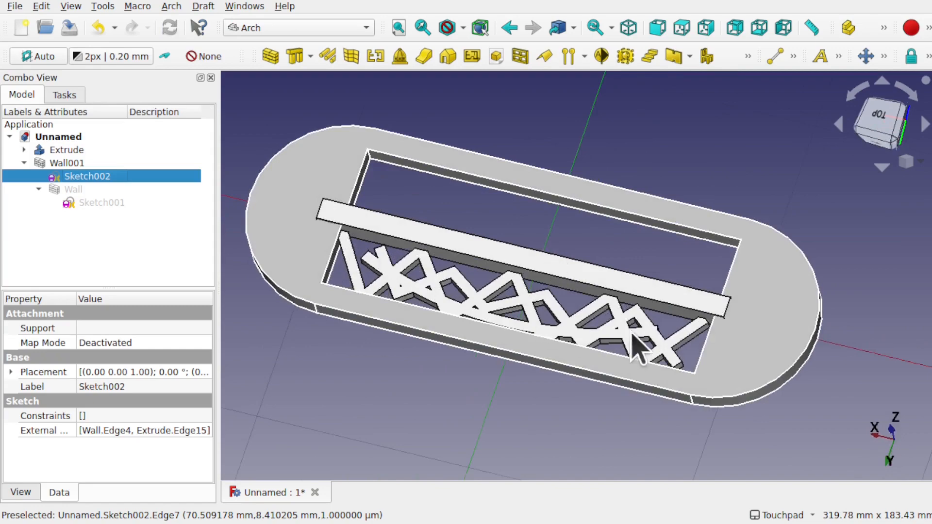
mouse_move(636, 347)
left_mouse_down("alt")
mouse_move(569, 370)
mouse_move(566, 312)
mouse_move(546, 313)
left_mouse_up("alt")
Step: Mirror the combined truss wall, Wall001, across the XZ plane in the Part workbench
left_click(24, 163)
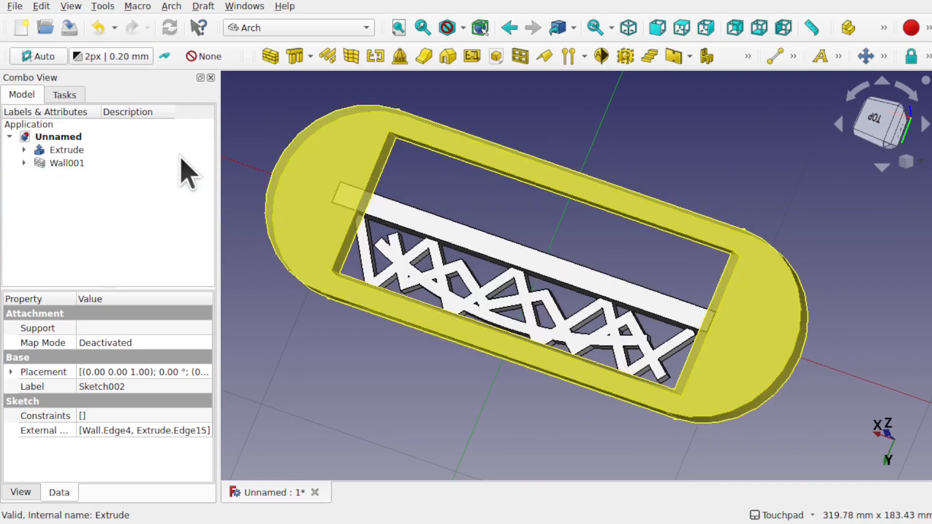
left_click(304, 29)
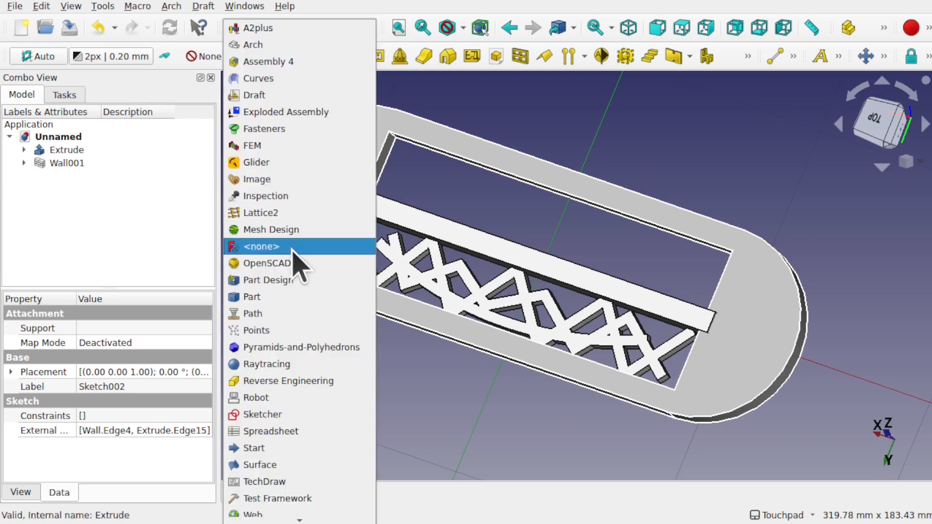
left_click(299, 296)
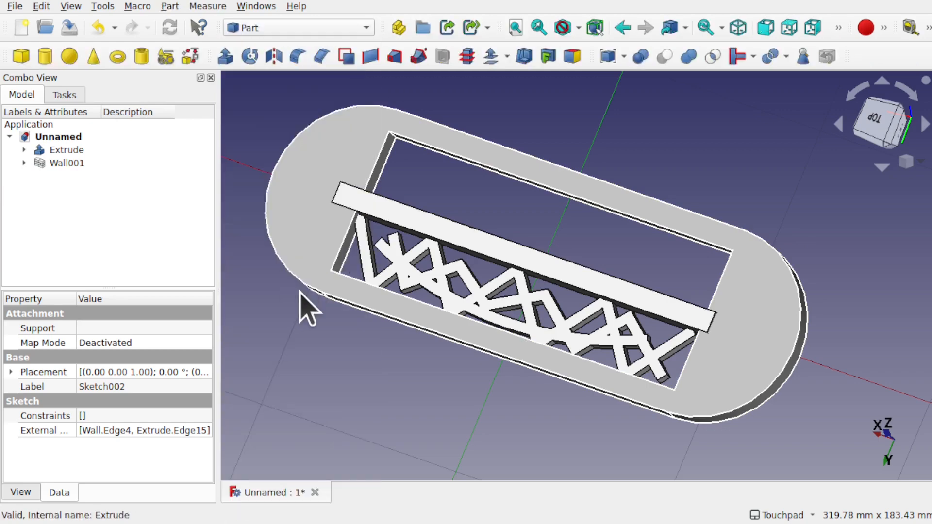
left_click(61, 164)
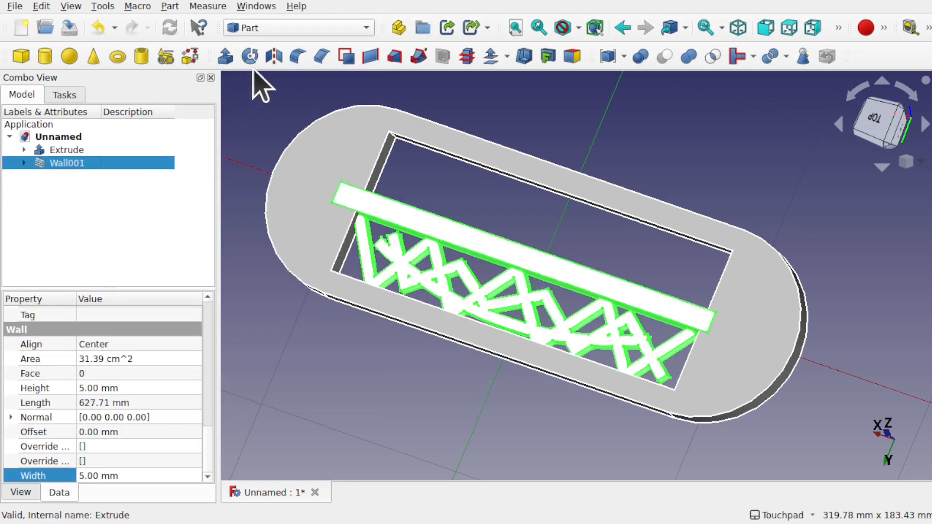
left_click(273, 57)
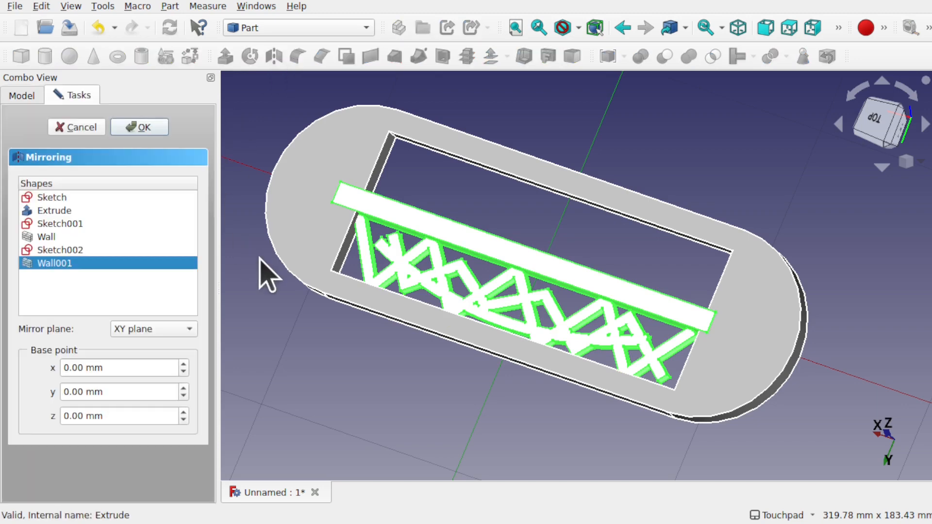
left_click(161, 329)
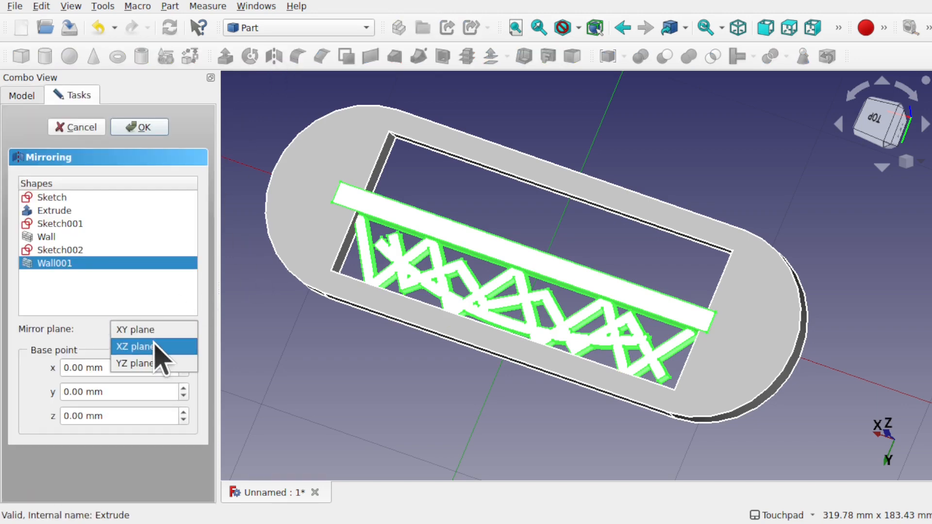
left_click(154, 346)
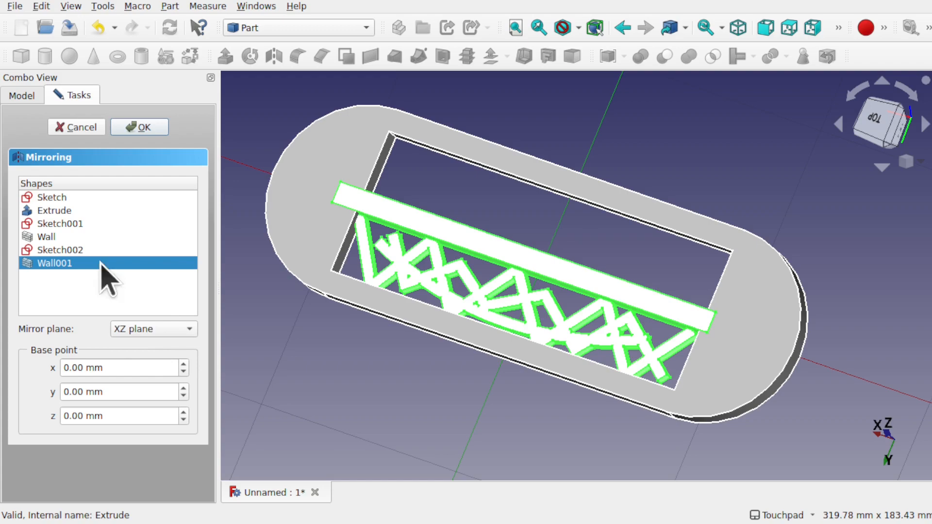
left_click(140, 127)
left_click_drag(520, 296, 547, 217, "alt")
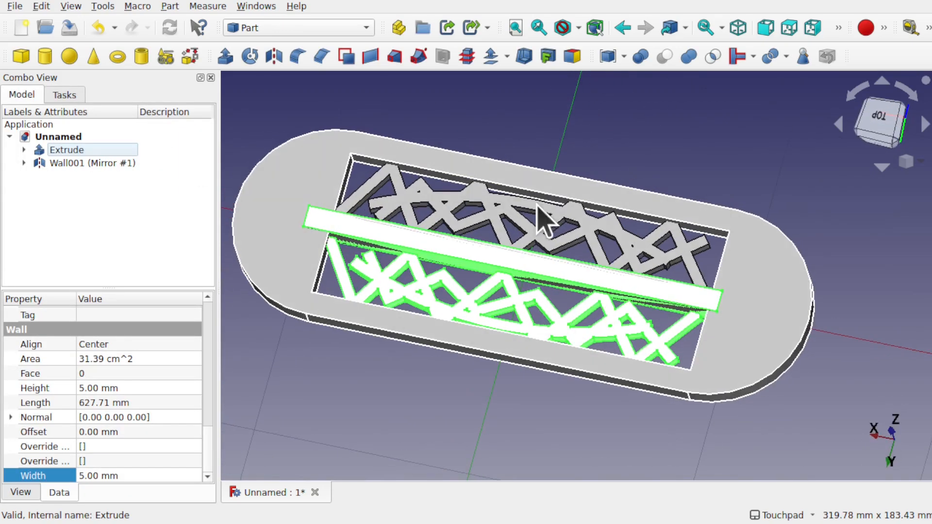
left_click_drag(580, 270, 494, 268, "alt")
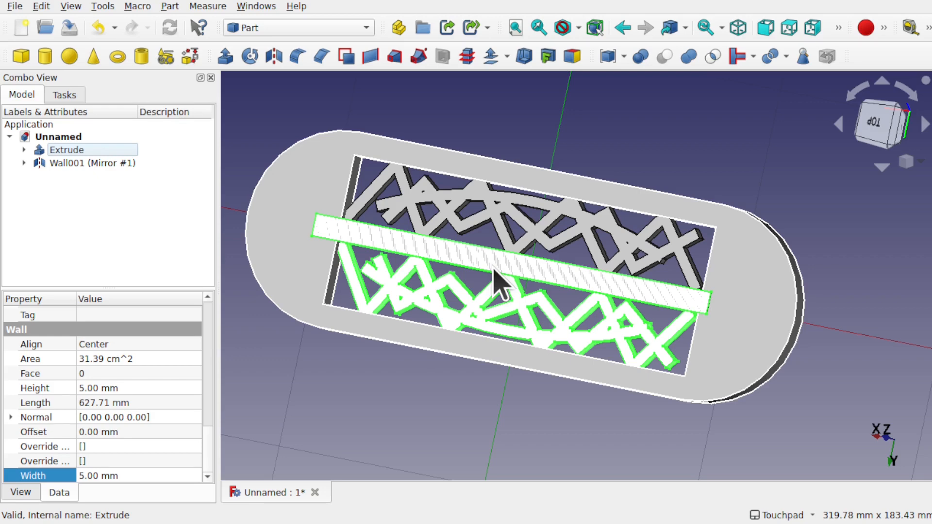
Step: Fuse the extruded plate, the mirrored truss wall and the original Wall001 into one solid with a Part union
left_click(53, 150)
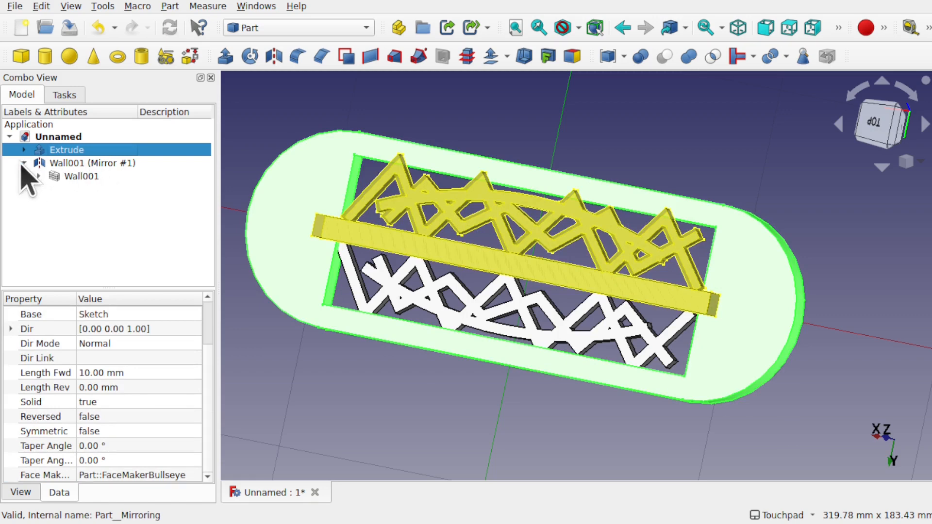
left_click(87, 163, "ctrl")
left_click(73, 176, "ctrl")
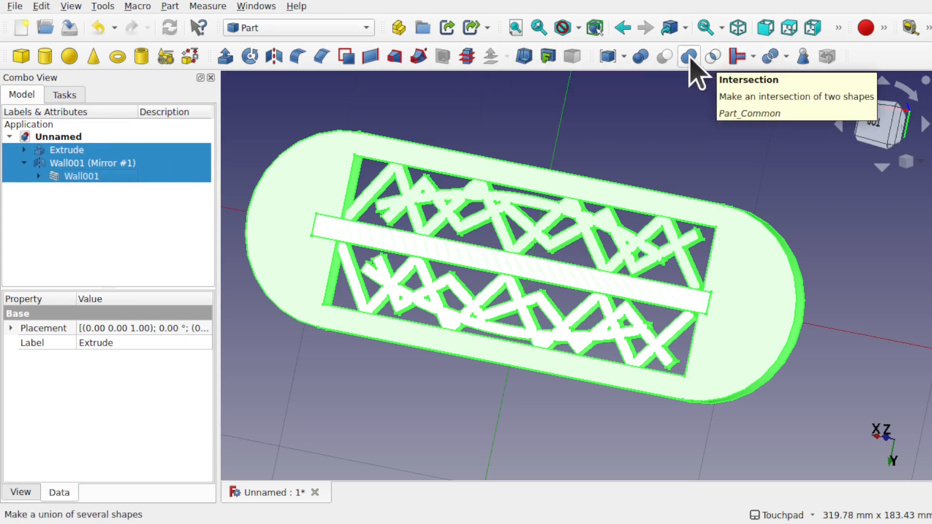
left_click(687, 57)
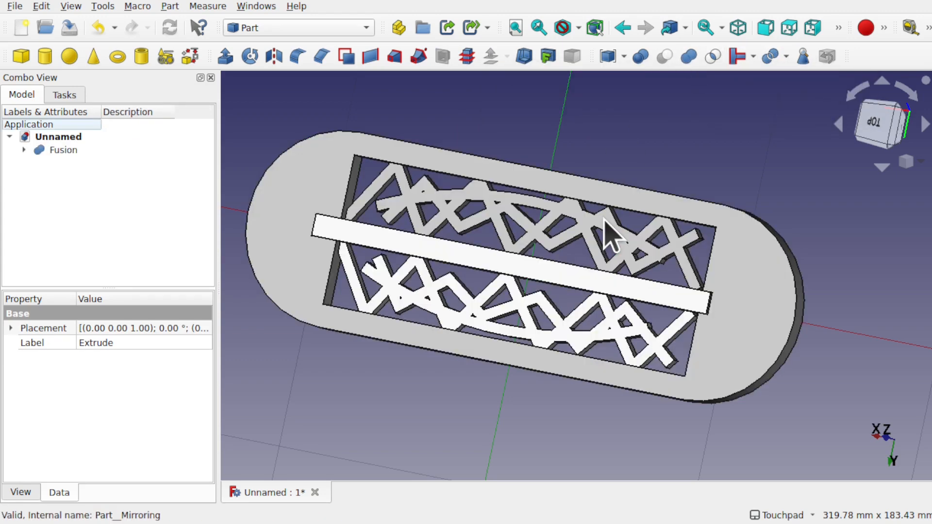
left_click_drag(571, 291, 574, 259, "alt")
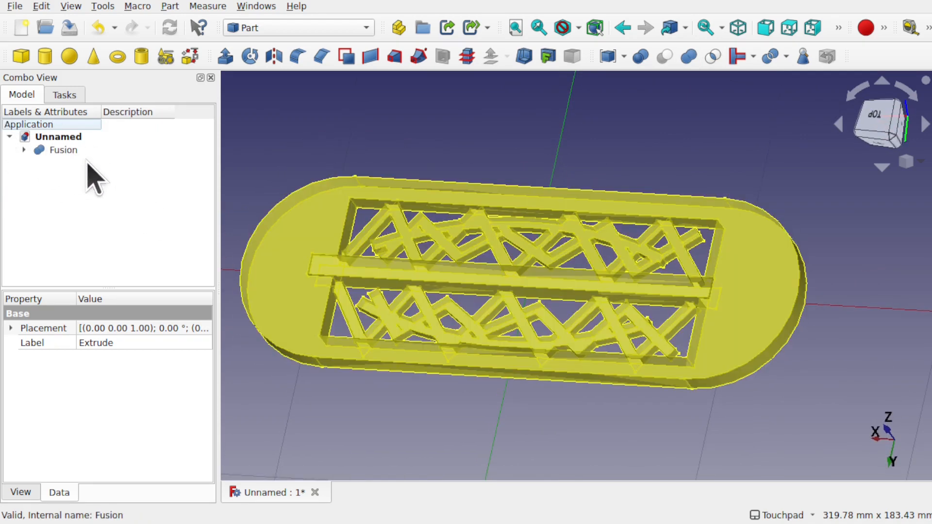